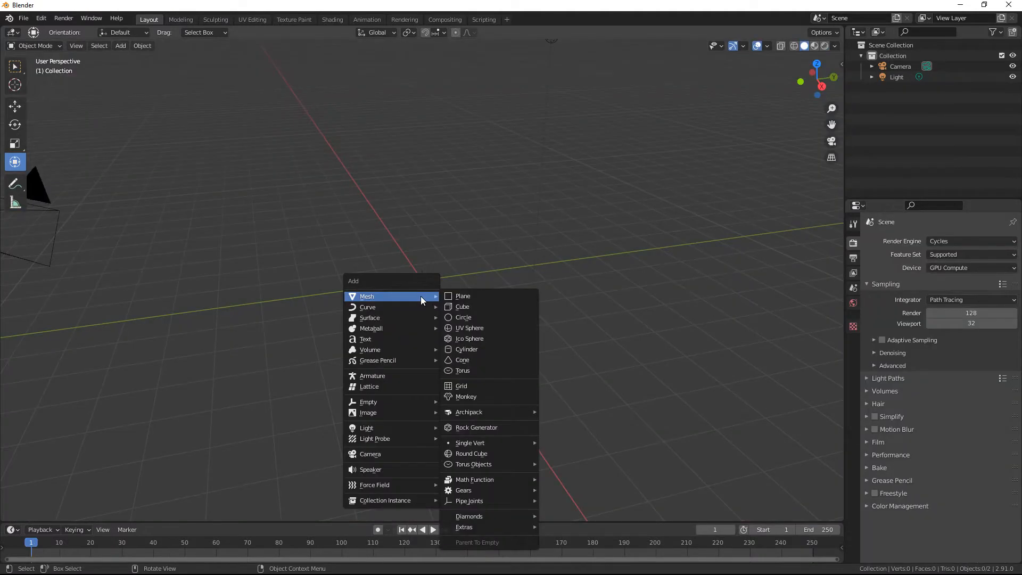
# - Turn on the Screencast Keys display for the 3D viewport
pyautogui.click(842, 64)
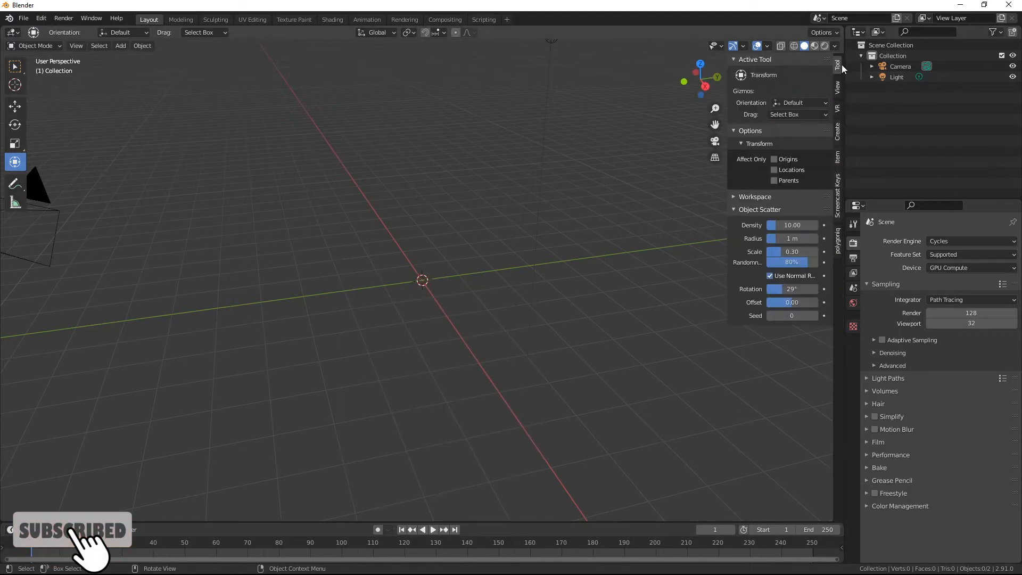
pyautogui.click(840, 188)
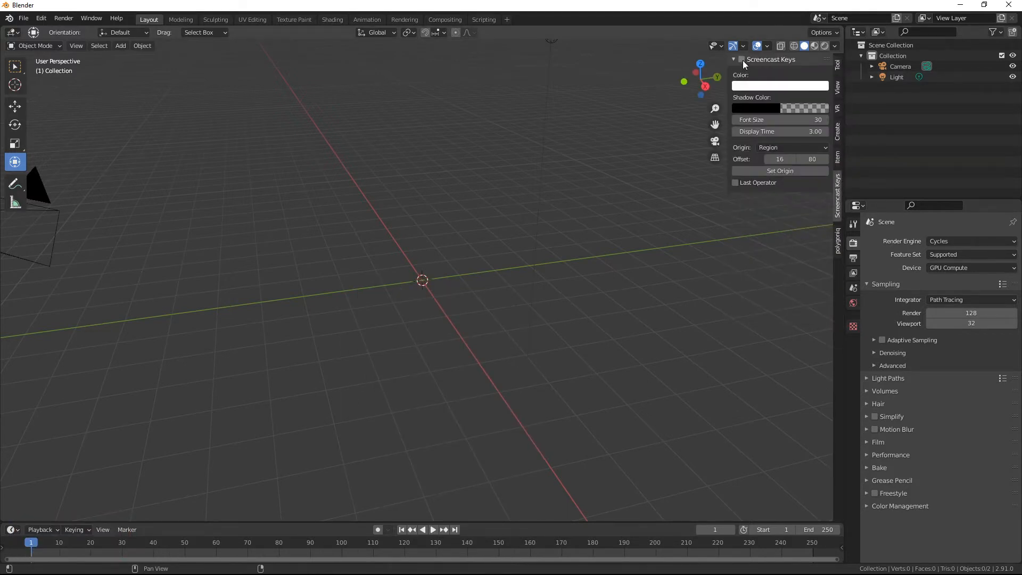
pyautogui.click(741, 59)
pyautogui.click(693, 289)
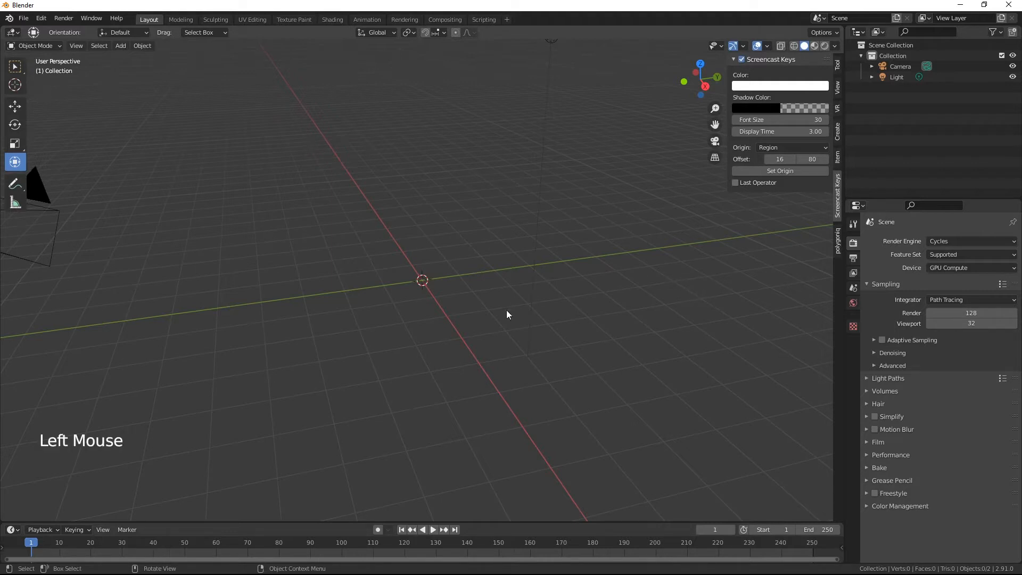
# - Add a cylinder mesh at the origin and scale it down along Z into a flat disc
pyautogui.hotkey('shift', 'a')
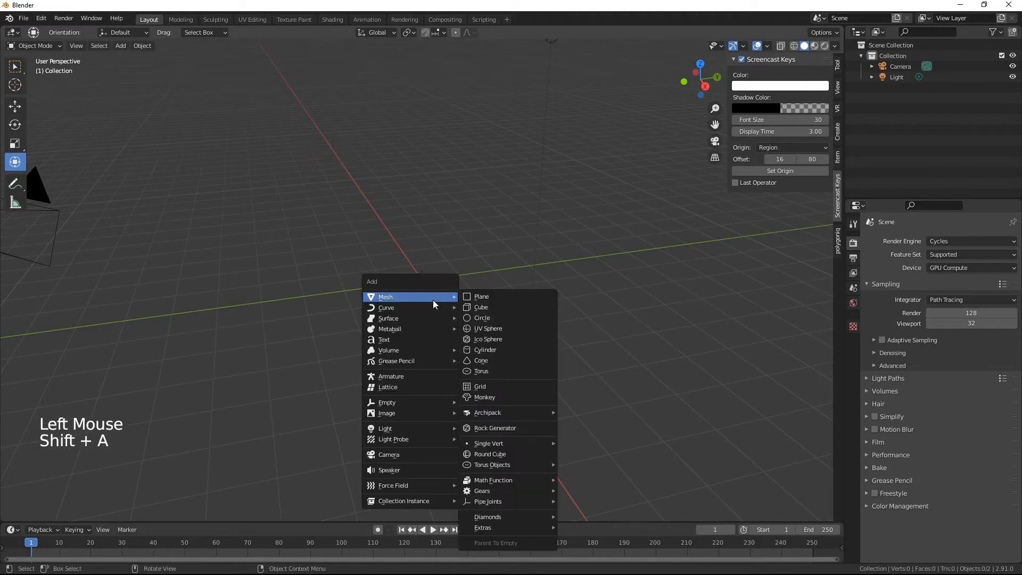
pyautogui.click(495, 349)
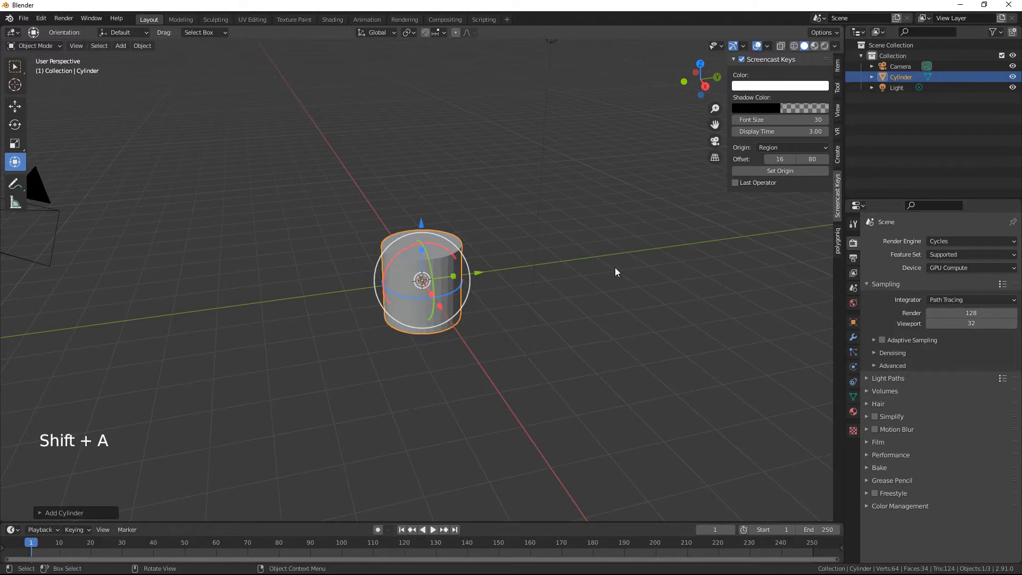
pyautogui.moveTo(614, 267); pyautogui.dragTo(439, 262, button='middle')
pyautogui.moveTo(424, 250); pyautogui.dragTo(424, 278)
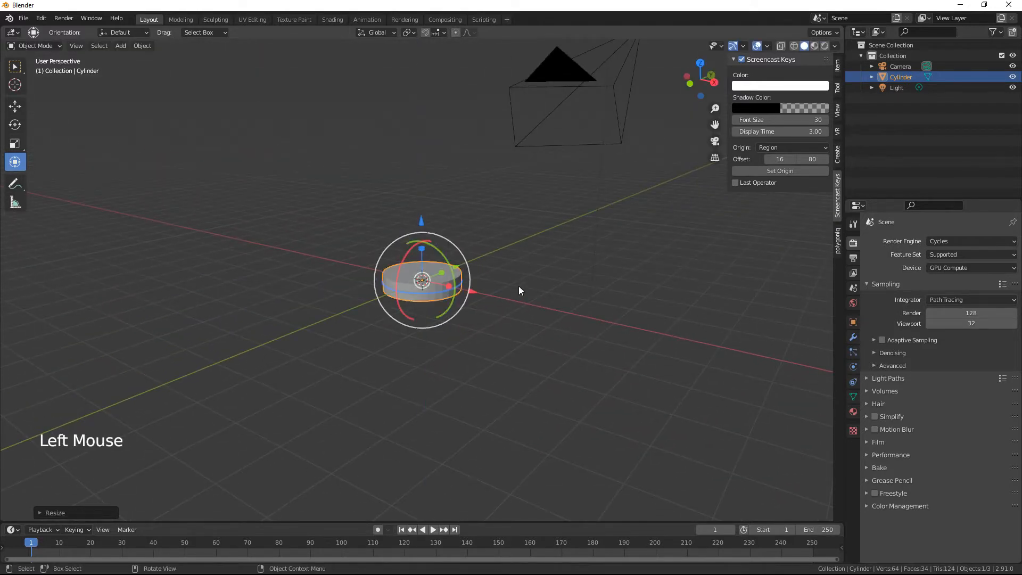
pyautogui.moveTo(492, 327); pyautogui.dragTo(476, 342, button='middle')
pyautogui.scroll(4, 475, 343)
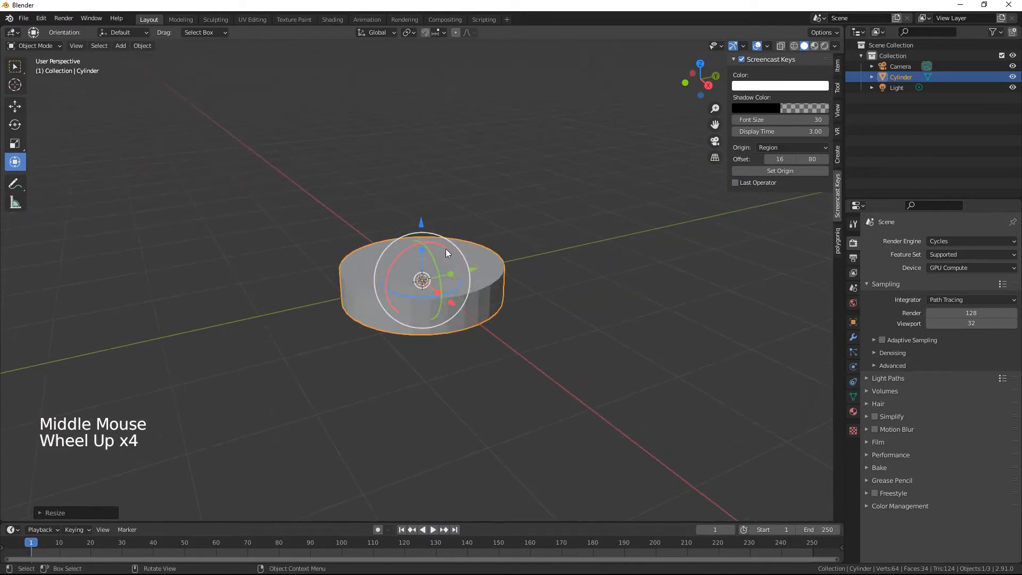
pyautogui.moveTo(543, 323); pyautogui.dragTo(518, 319, button='middle')
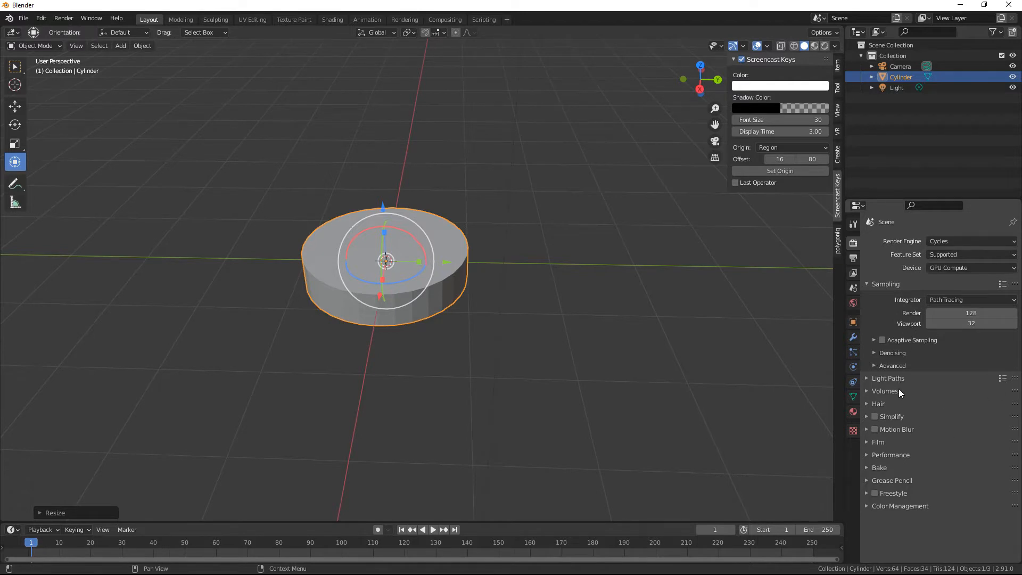
# - Add a Subdivision Surface modifier to the flattened cylinder
pyautogui.click(854, 337)
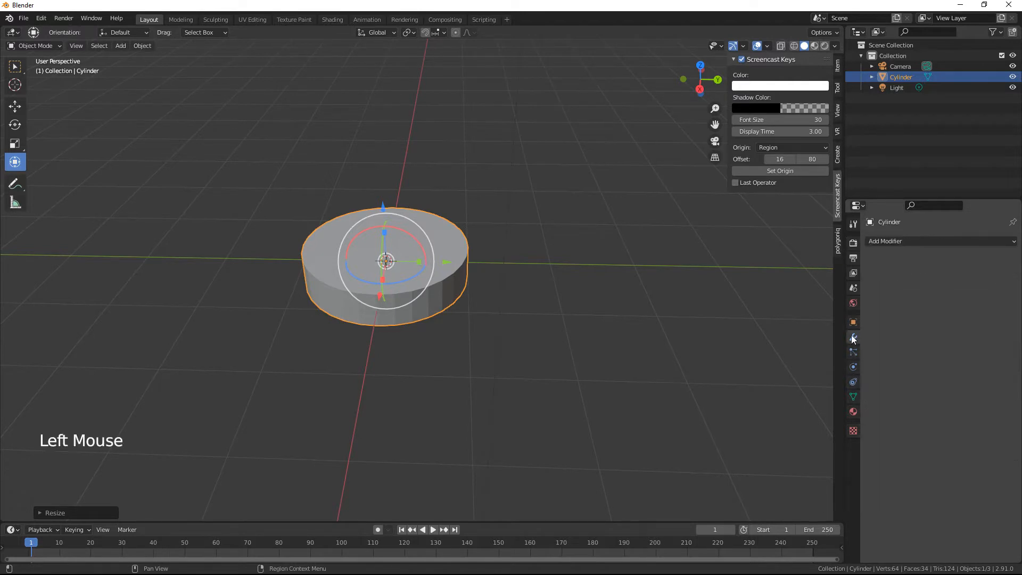
pyautogui.click(907, 243)
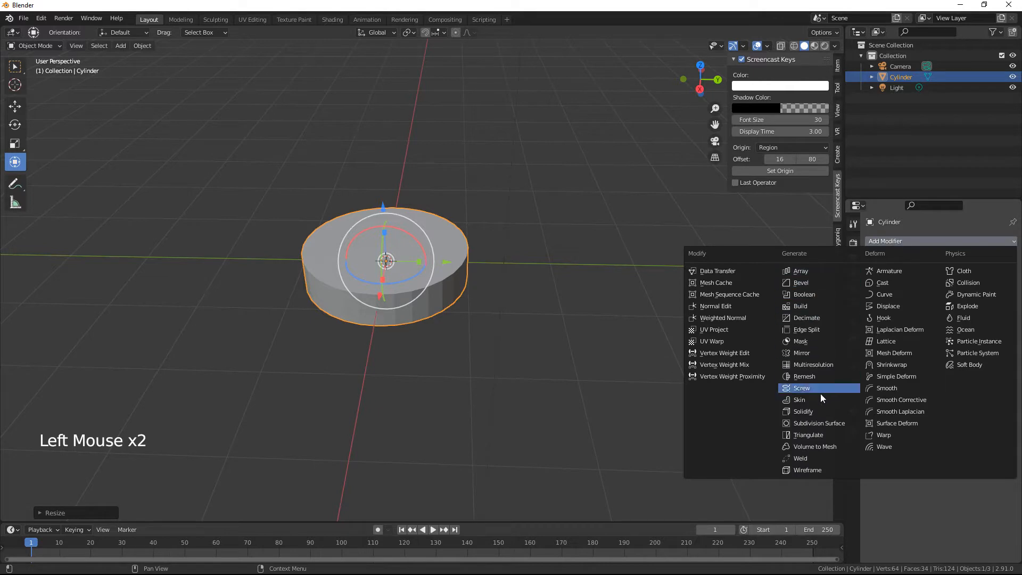
pyautogui.click(834, 423)
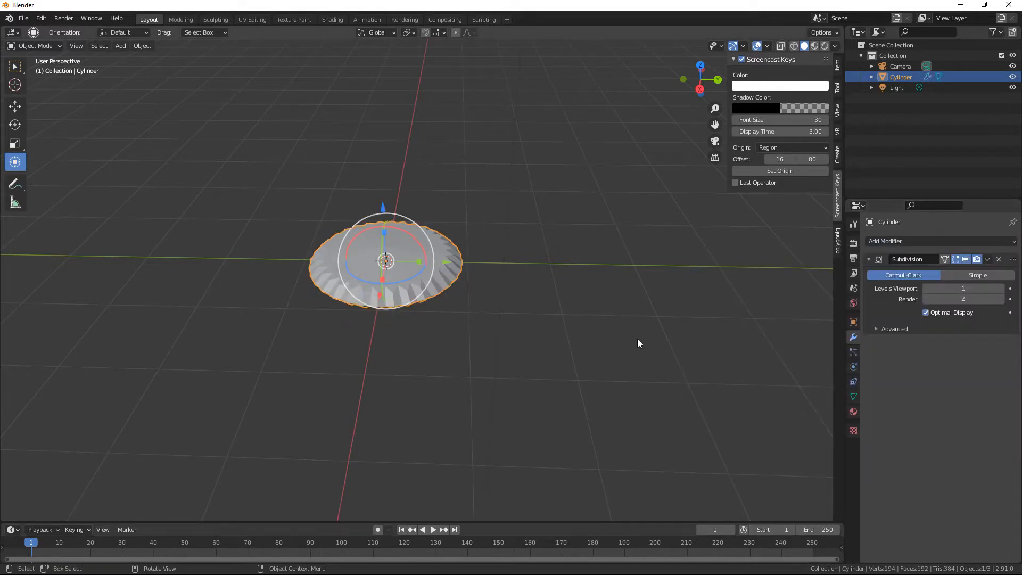
# - In Edit Mode, add two unshifted horizontal loop cuts around the disc's side wall
pyautogui.press('Tab')
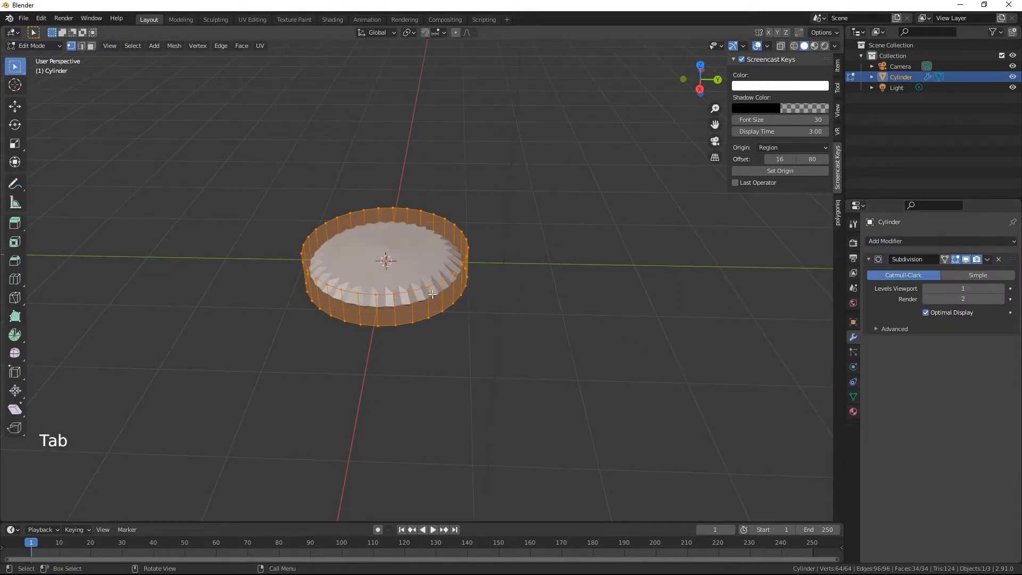
pyautogui.hotkey('ctrl', 'r')
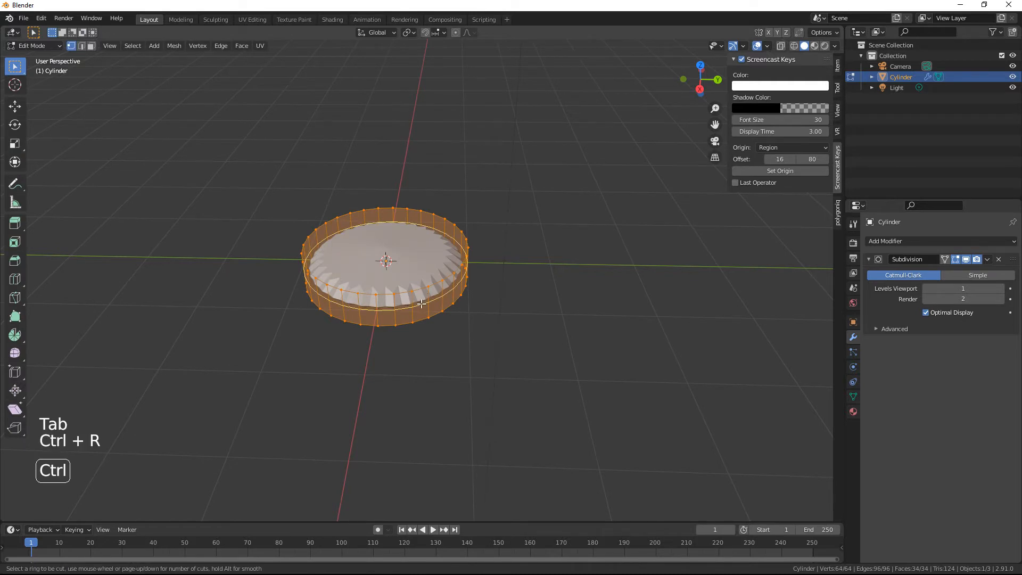
pyautogui.click(421, 303)
pyautogui.click(423, 305)
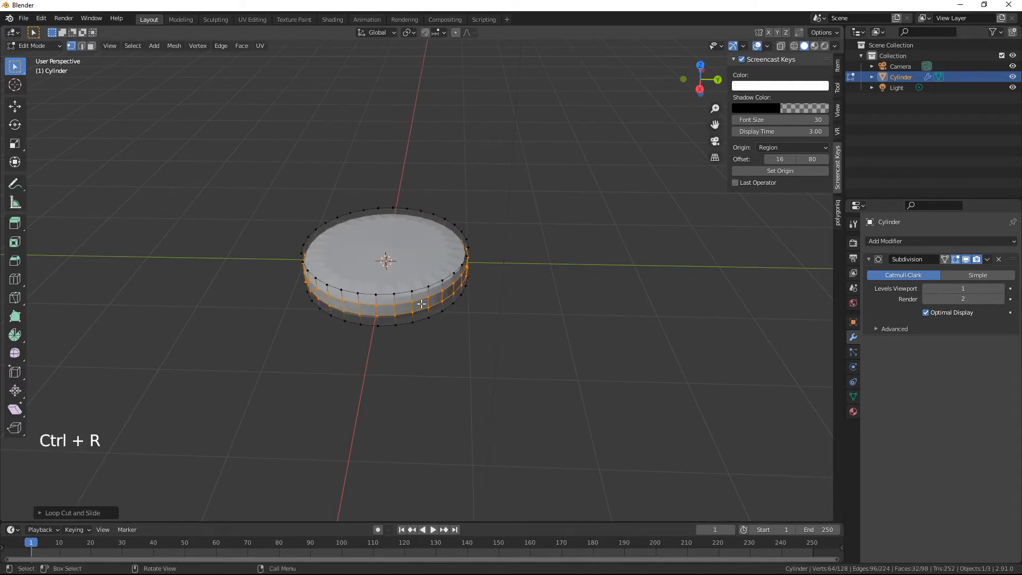
pyautogui.scroll(3, 432, 307)
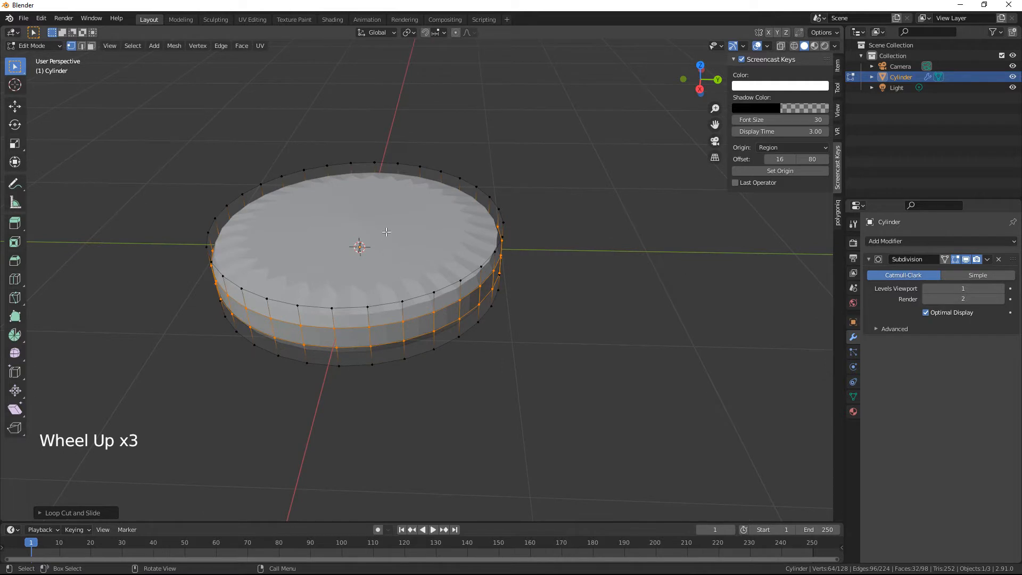
# - Delete the disc's top and bottom cap faces, leaving an open ring
pyautogui.click(369, 229)
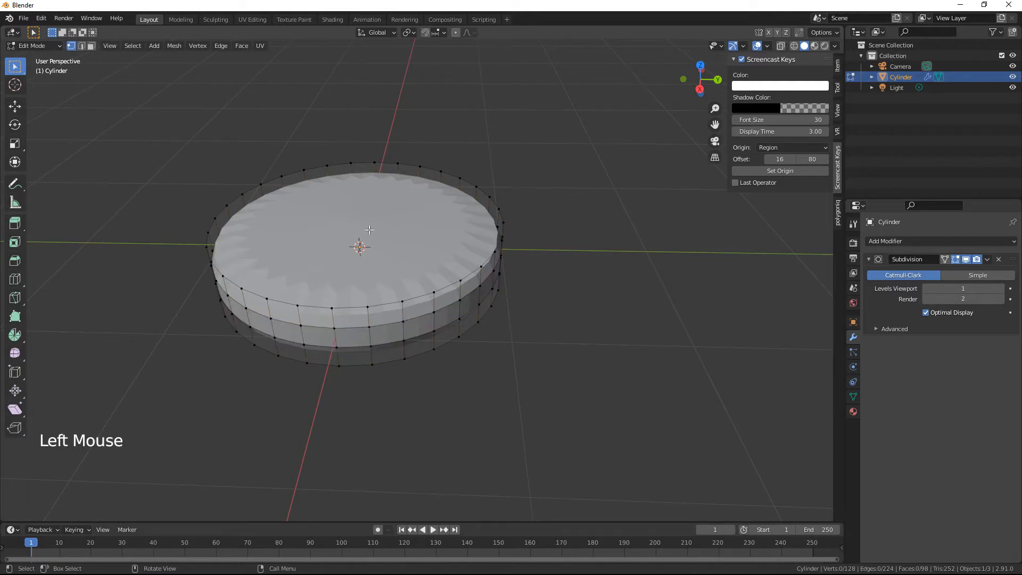
pyautogui.press('3')
pyautogui.click(369, 229)
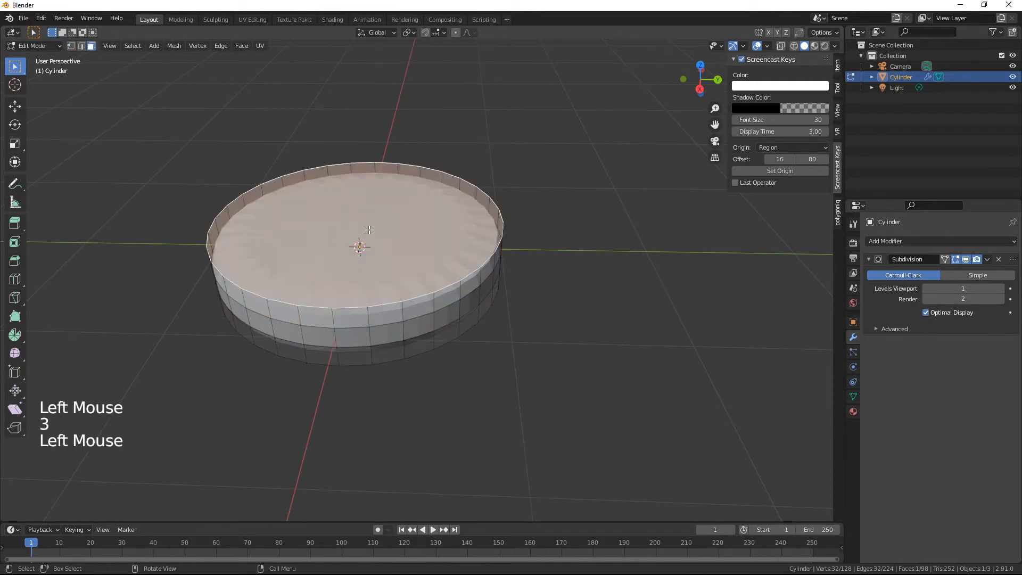
pyautogui.press('Delete')
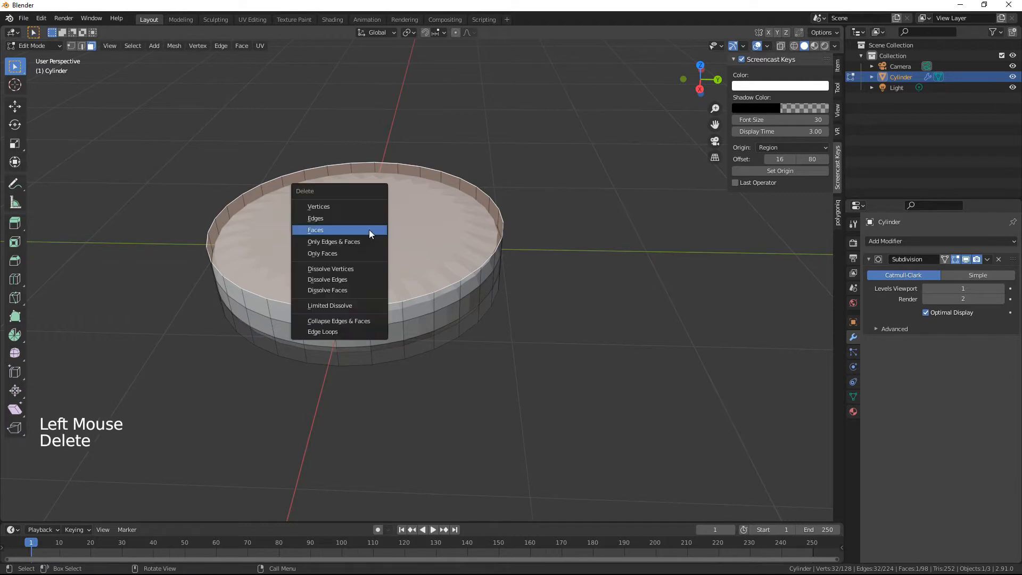
pyautogui.click(369, 230)
pyautogui.moveTo(369, 230); pyautogui.dragTo(470, 236, button='middle')
pyautogui.click(419, 281)
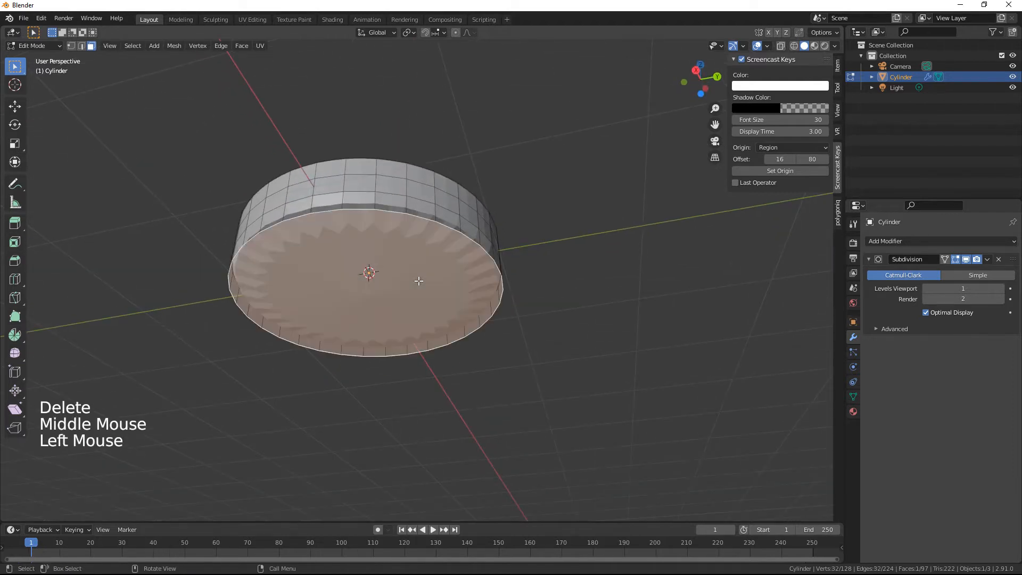
pyautogui.press('Delete')
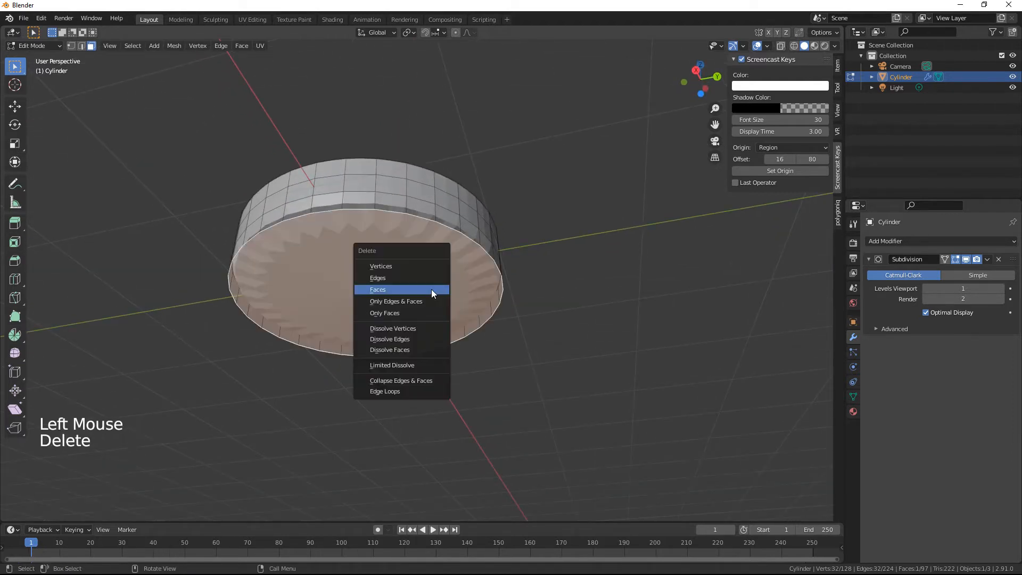
pyautogui.click(431, 289)
# - Select the vertex loop along the ring's open top rim
pyautogui.moveTo(445, 299); pyautogui.dragTo(533, 337, button='middle')
pyautogui.press('1')
pyautogui.keyDown('alt'); pyautogui.click(463, 318); pyautogui.keyUp('alt')
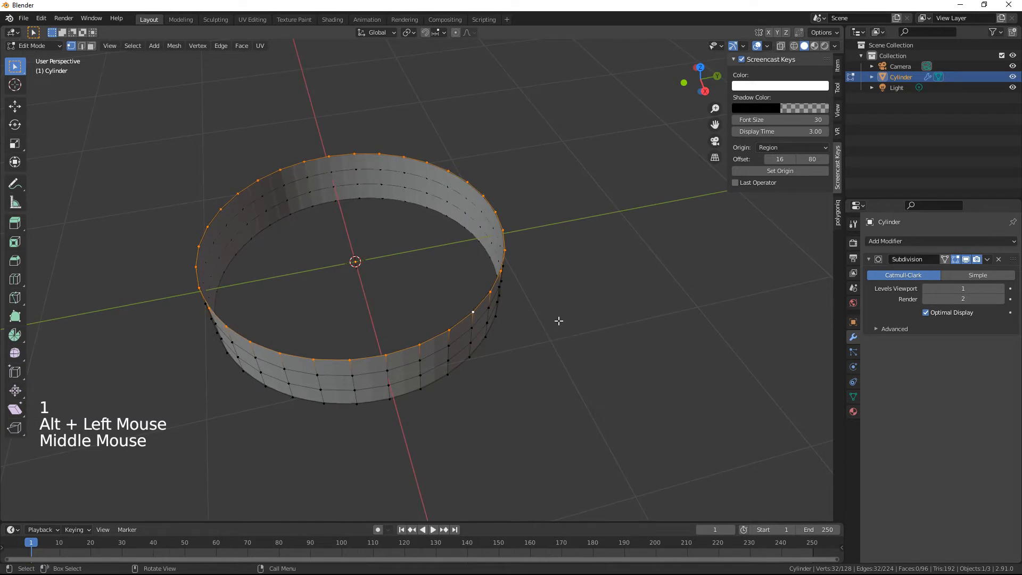
pyautogui.press('s')
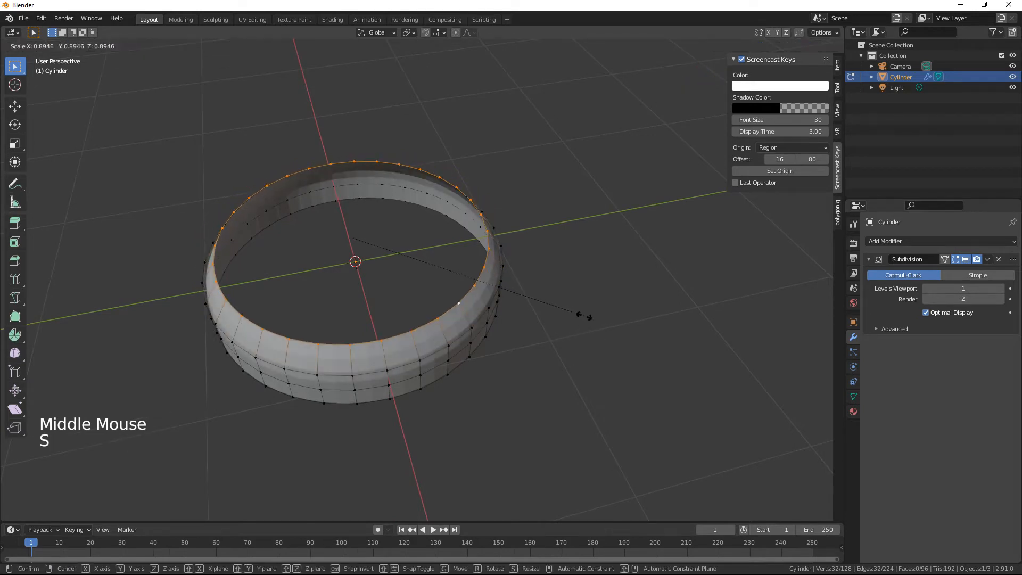
pyautogui.click(583, 316)
pyautogui.hotkey('ctrl', 'z')
# - Extrude the selected top rim and scale it inward to about 0.015 to close the top of the ring
pyautogui.press('e')
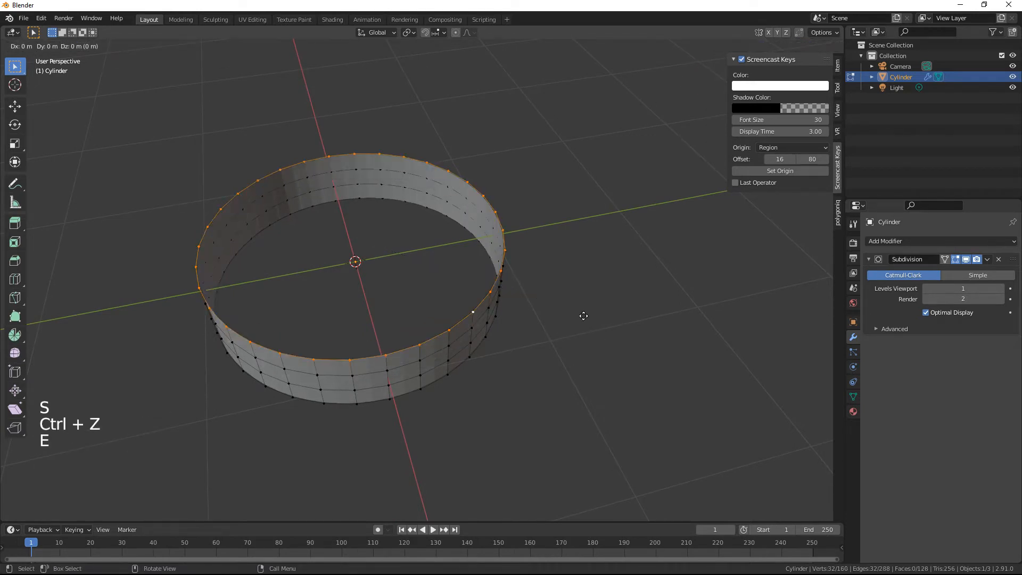
pyautogui.press('s')
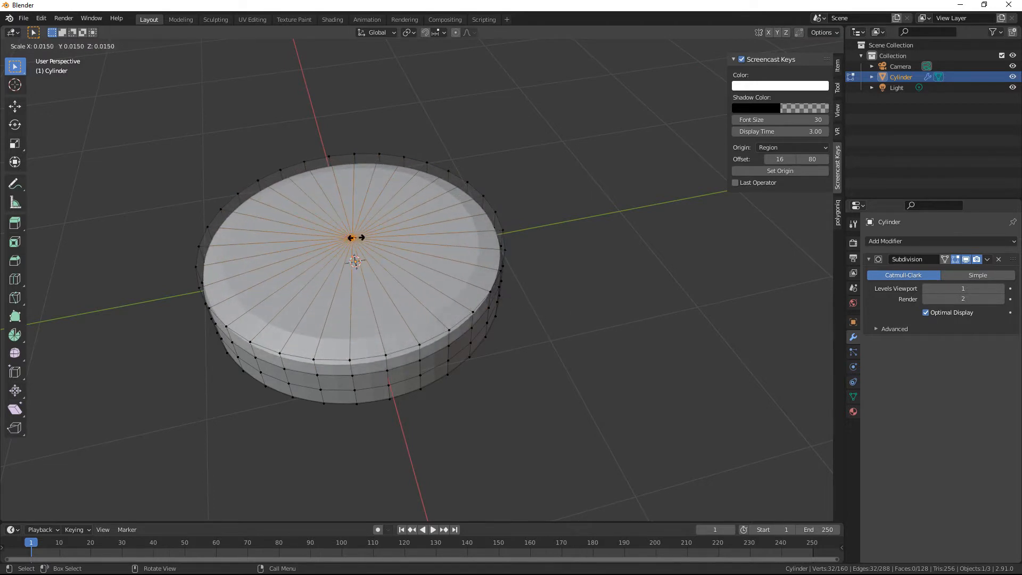
pyautogui.click(355, 238)
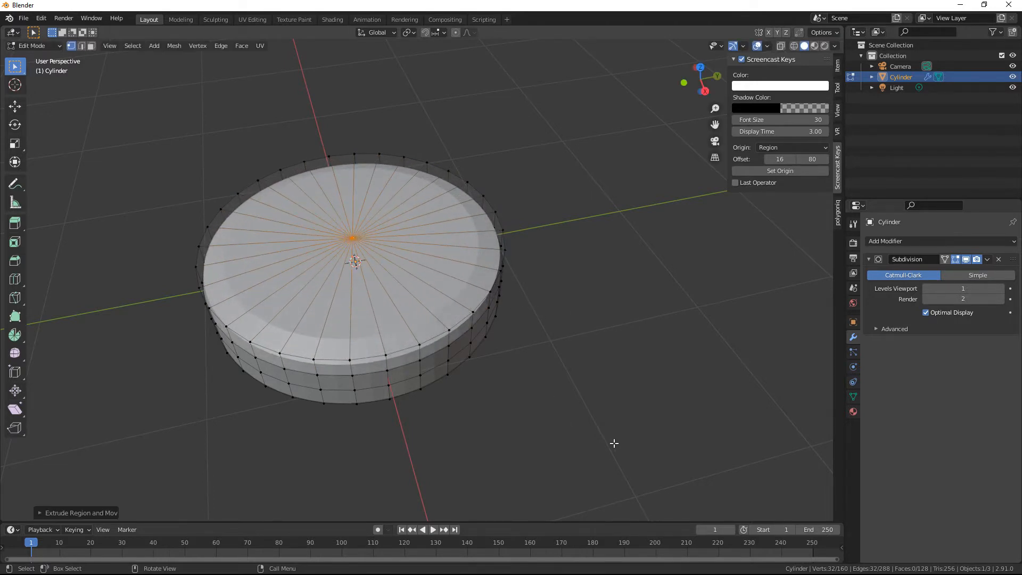
# - Extrude the open bottom rim loop and scale it inward almost to the centre point to close the underside
pyautogui.moveTo(611, 442); pyautogui.dragTo(518, 307, button='middle')
pyautogui.keyDown('alt'); pyautogui.click(496, 269); pyautogui.keyUp('alt')
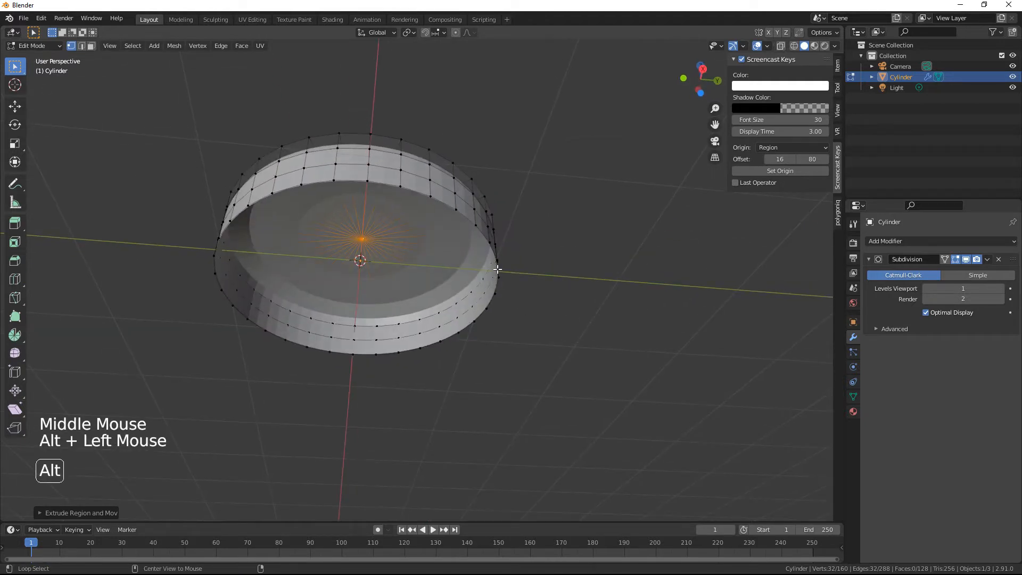
pyautogui.press('e')
pyautogui.press('s')
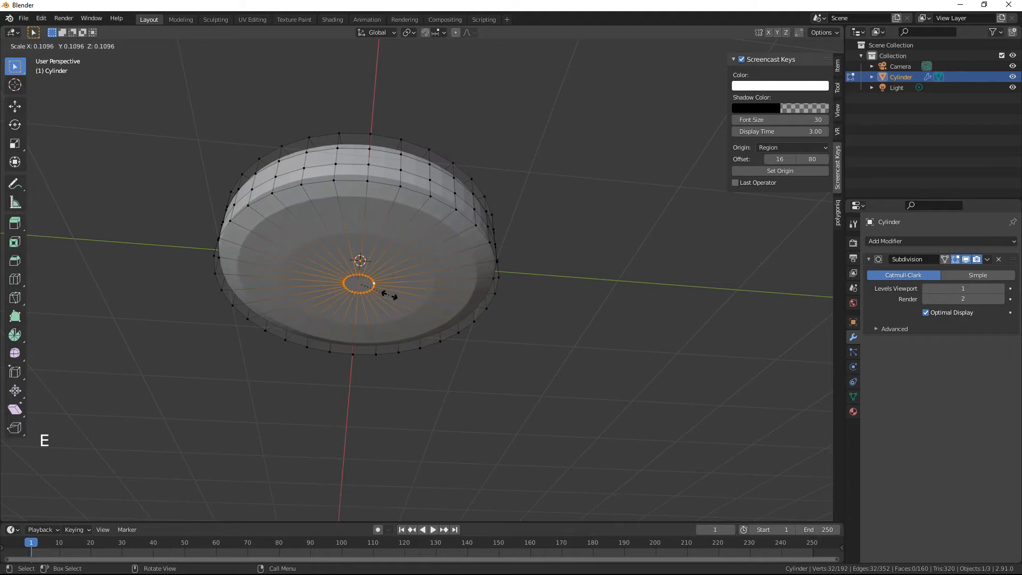
pyautogui.click(364, 289)
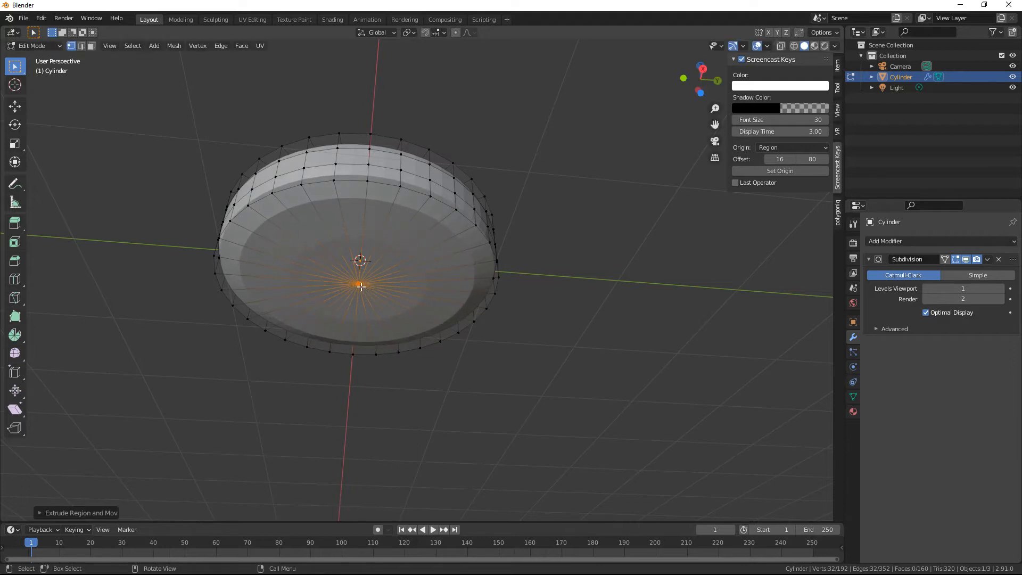
# - Add 10 evenly spaced concentric loop cuts to the top cap without sliding them
pyautogui.moveTo(458, 301); pyautogui.dragTo(481, 401, button='middle')
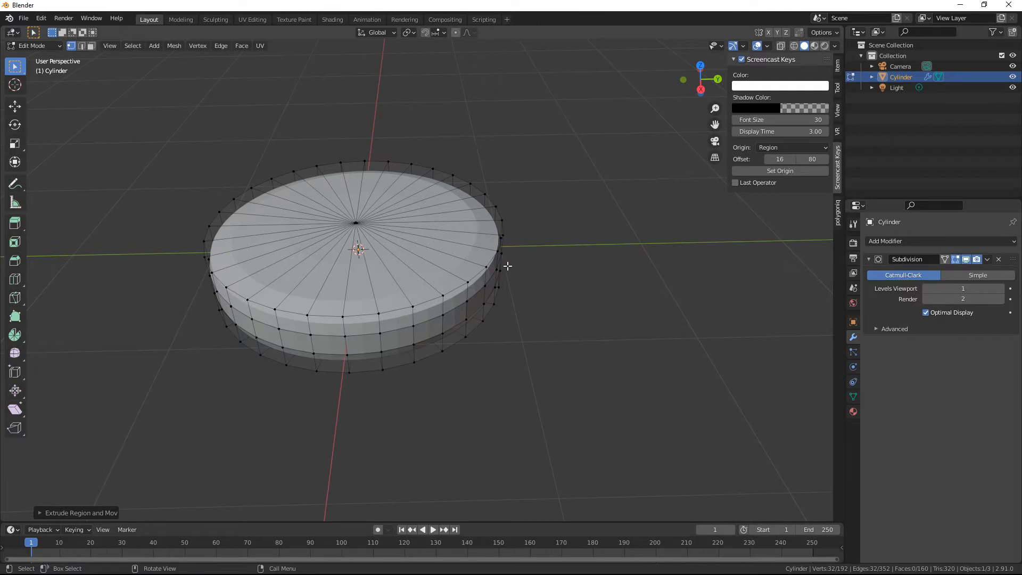
pyautogui.press('2')
pyautogui.keyDown('alt'); pyautogui.click(477, 272); pyautogui.keyUp('alt')
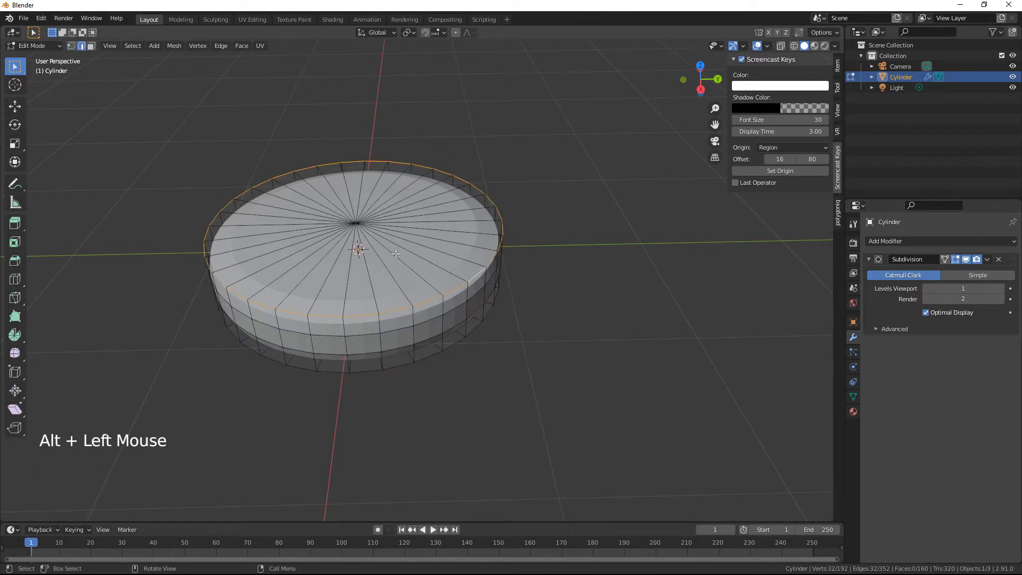
pyautogui.hotkey('ctrl', 'r')
pyautogui.scroll(10, 388, 260)
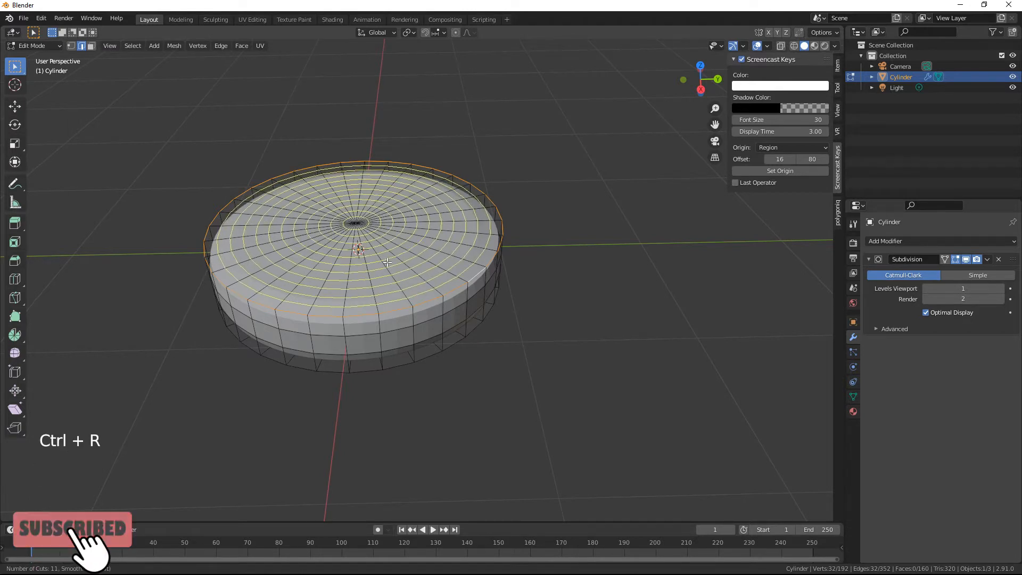
pyautogui.click(387, 262)
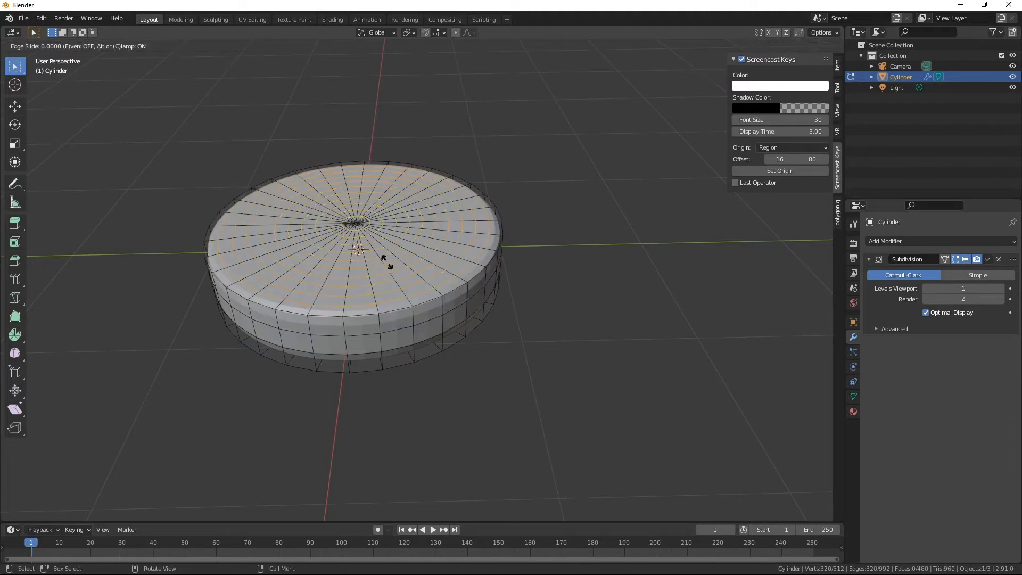
pyautogui.rightClick(387, 264)
# - Add 10 evenly spaced concentric loop cuts to the disc's underside cap without sliding them
pyautogui.moveTo(418, 282); pyautogui.dragTo(465, 250, button='middle')
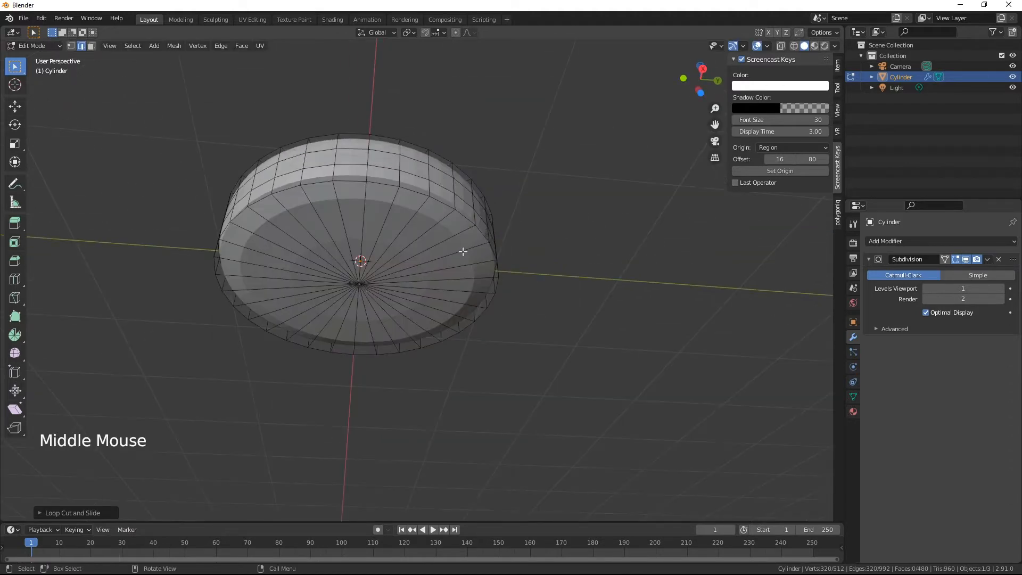
pyautogui.hotkey('ctrl', 'r')
pyautogui.scroll(7, 459, 254)
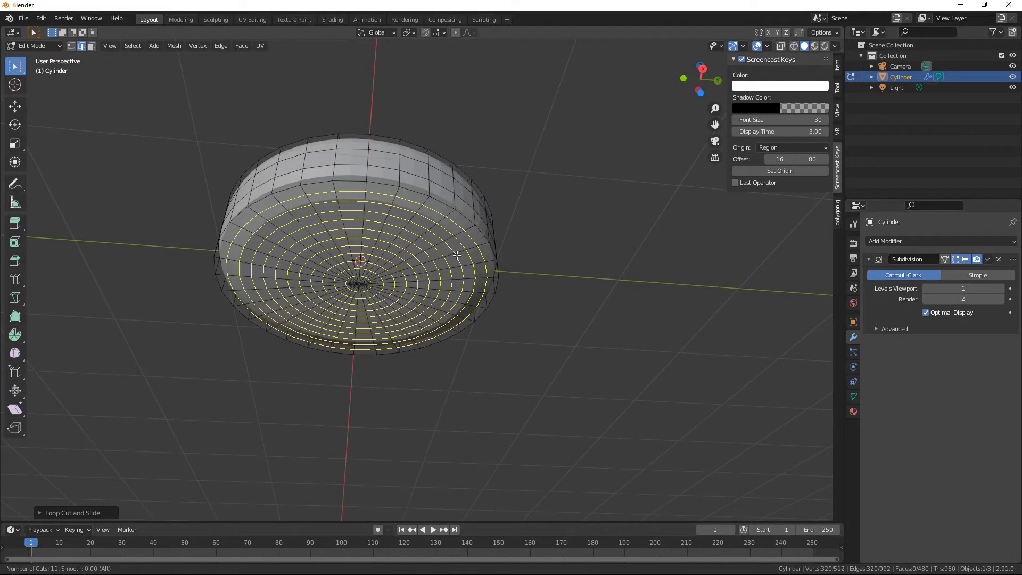
pyautogui.scroll(-1, 457, 255)
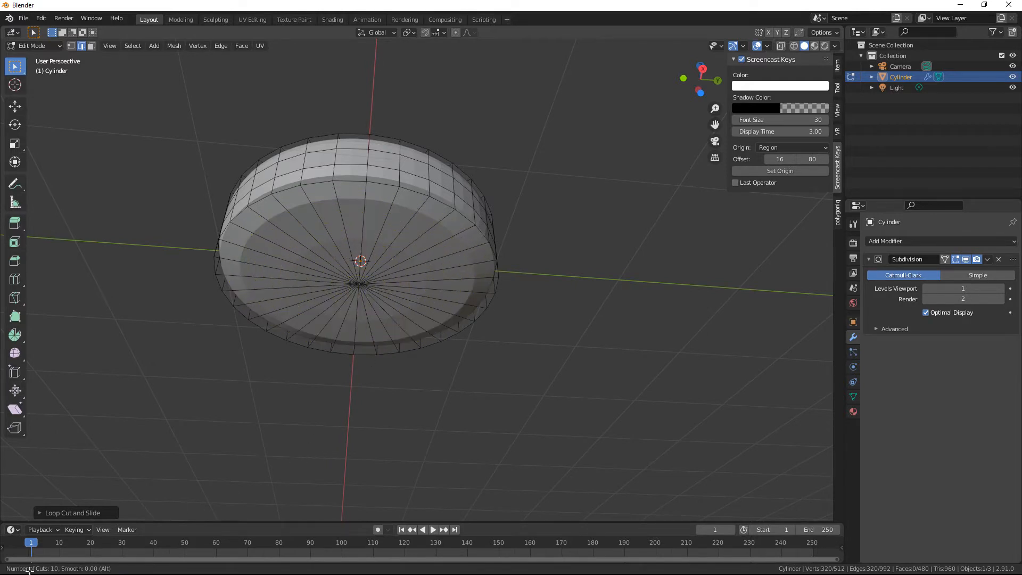
pyautogui.click(393, 290)
pyautogui.moveTo(515, 299); pyautogui.dragTo(500, 390, button='middle')
pyautogui.moveTo(533, 340); pyautogui.dragTo(534, 347, button='middle')
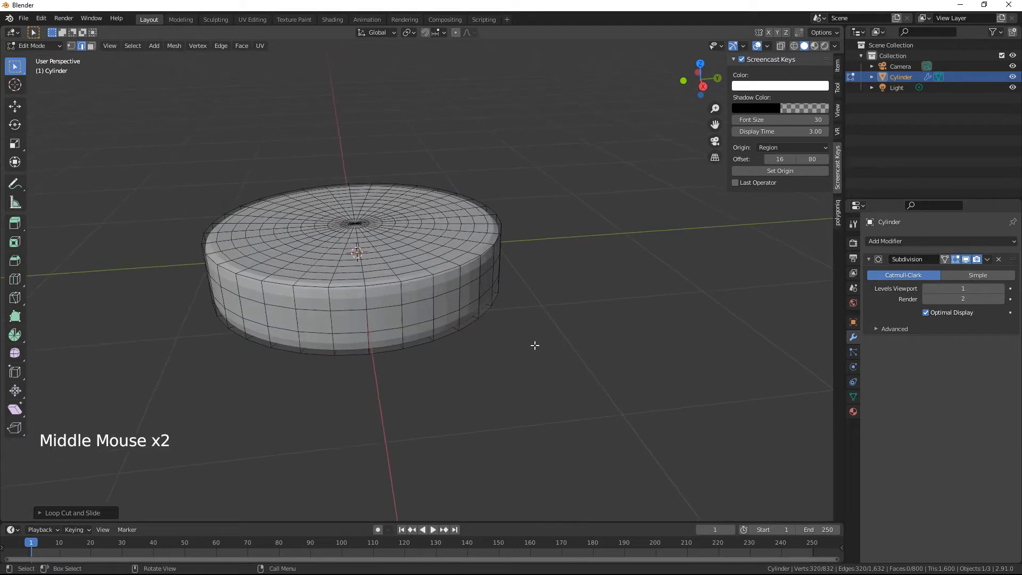
# - Shade the whole disc smooth in Object Mode and return to Edit Mode
pyautogui.rightClick(401, 263)
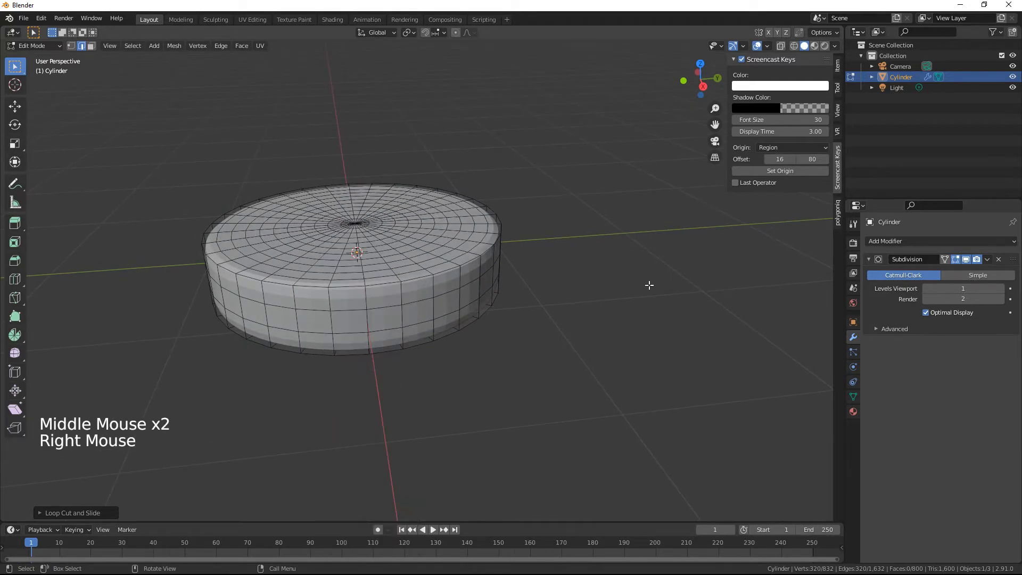
pyautogui.press('Tab')
pyautogui.rightClick(447, 253)
pyautogui.click(442, 252)
pyautogui.press('Tab')
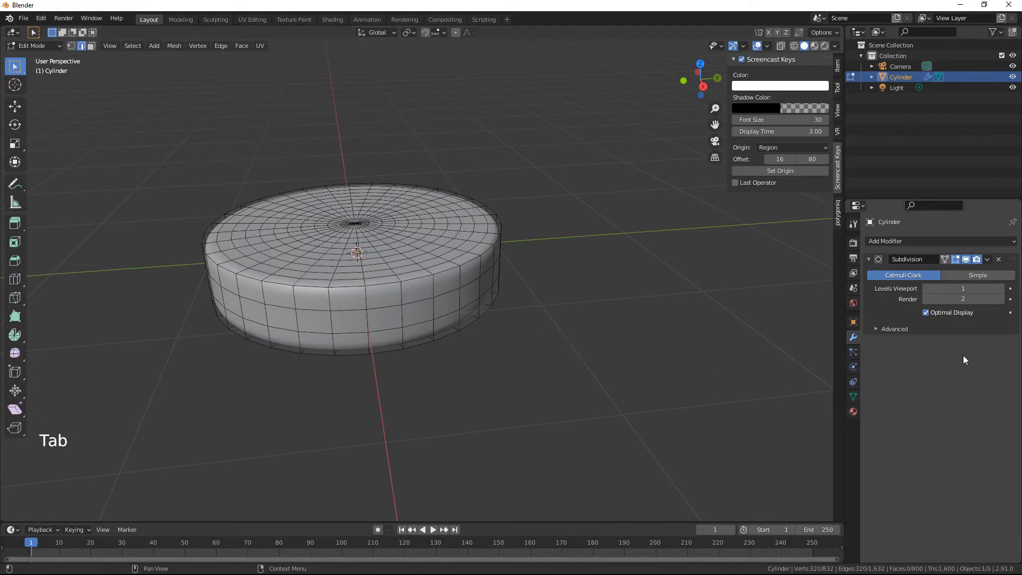
# - Add a Displace modifier to the disc and create a new texture for it
pyautogui.click(894, 242)
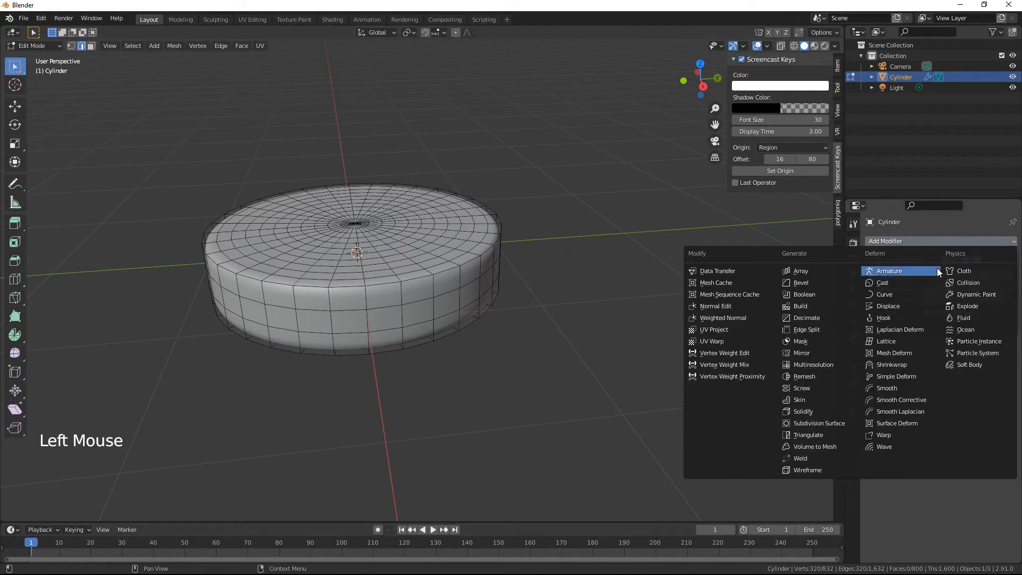
pyautogui.click(897, 307)
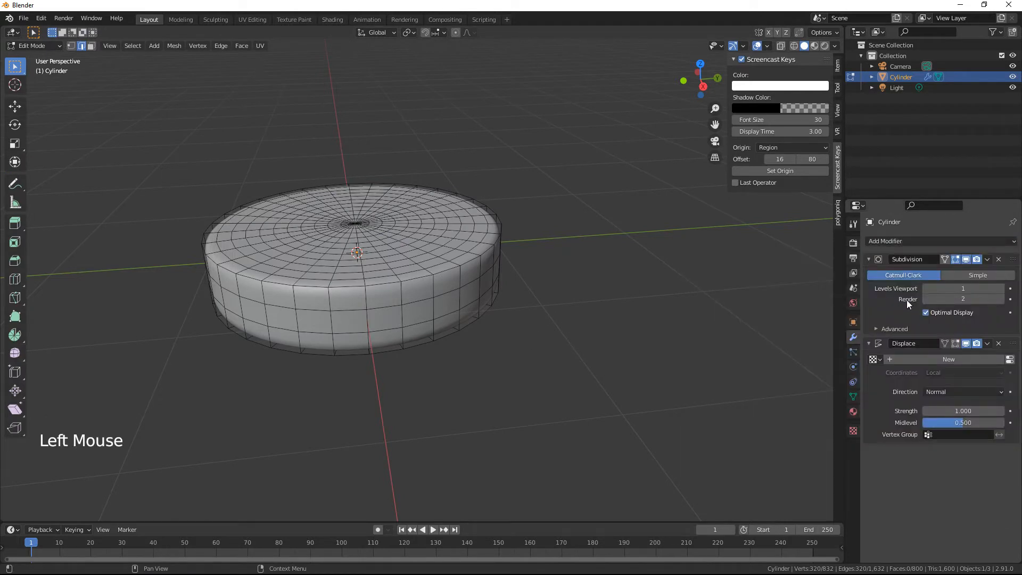
pyautogui.click(927, 357)
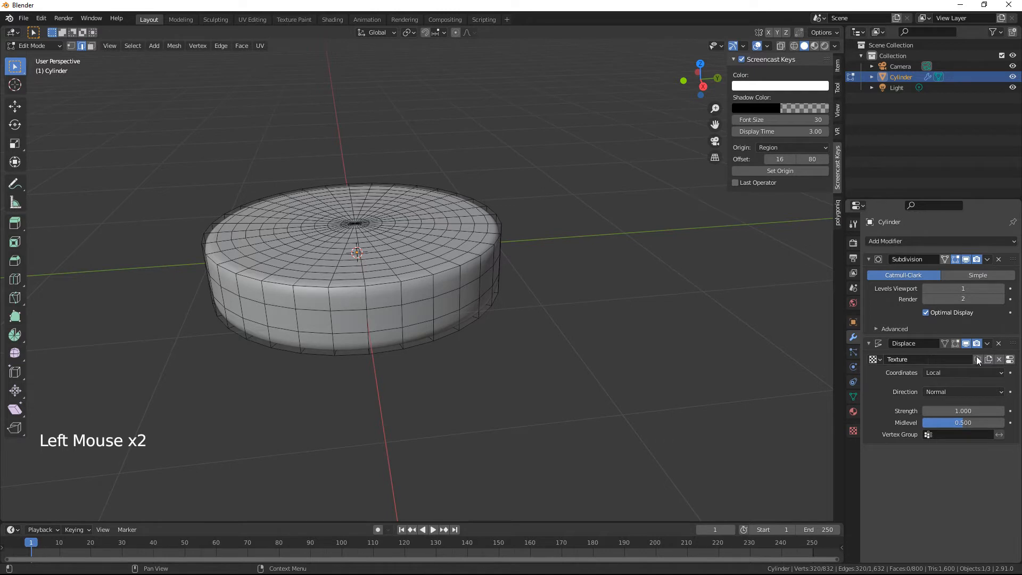
# - Set the Displace texture's type to Clouds and switch the disc to Object Mode
pyautogui.click(854, 412)
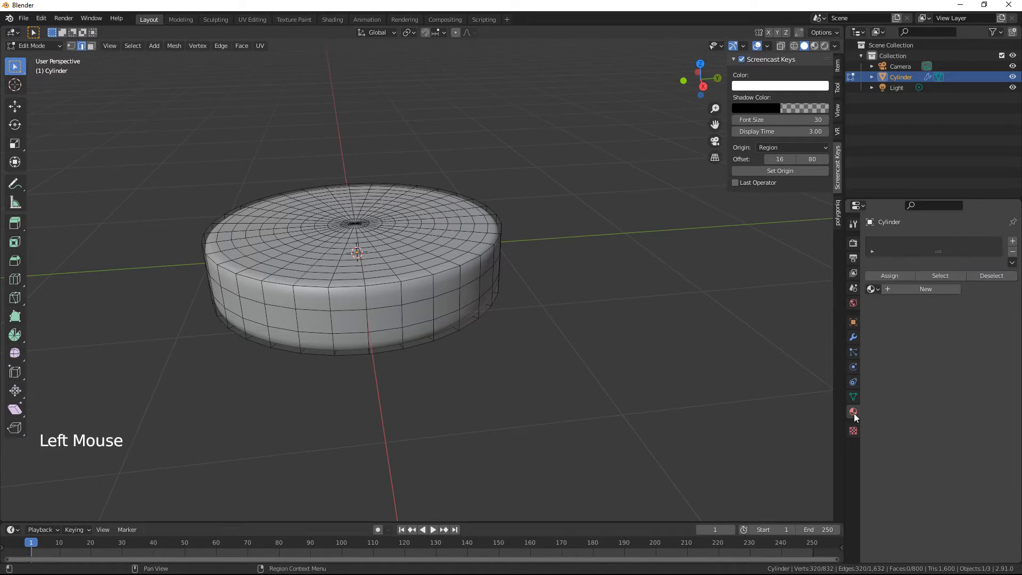
pyautogui.click(853, 431)
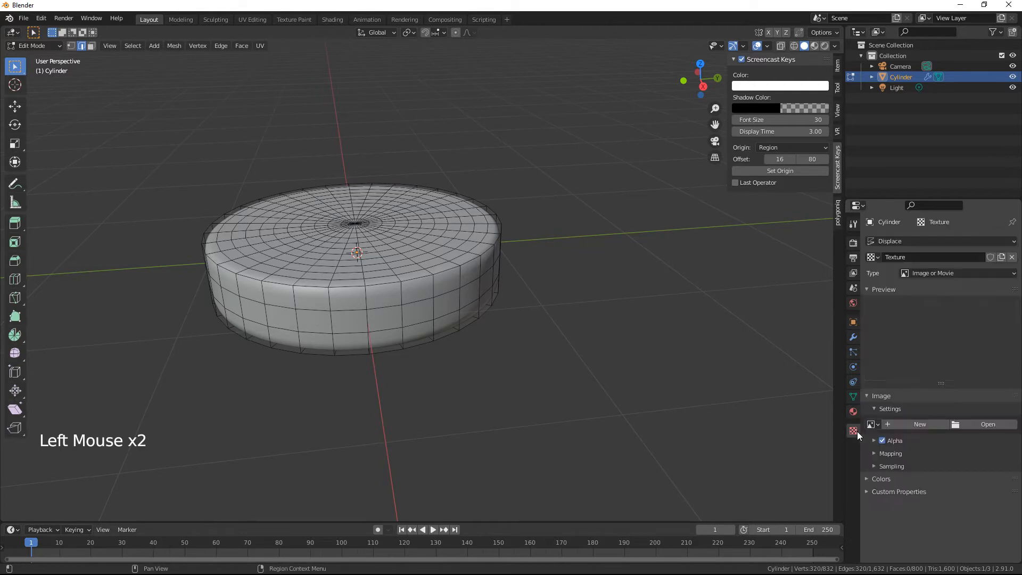
pyautogui.click(938, 273)
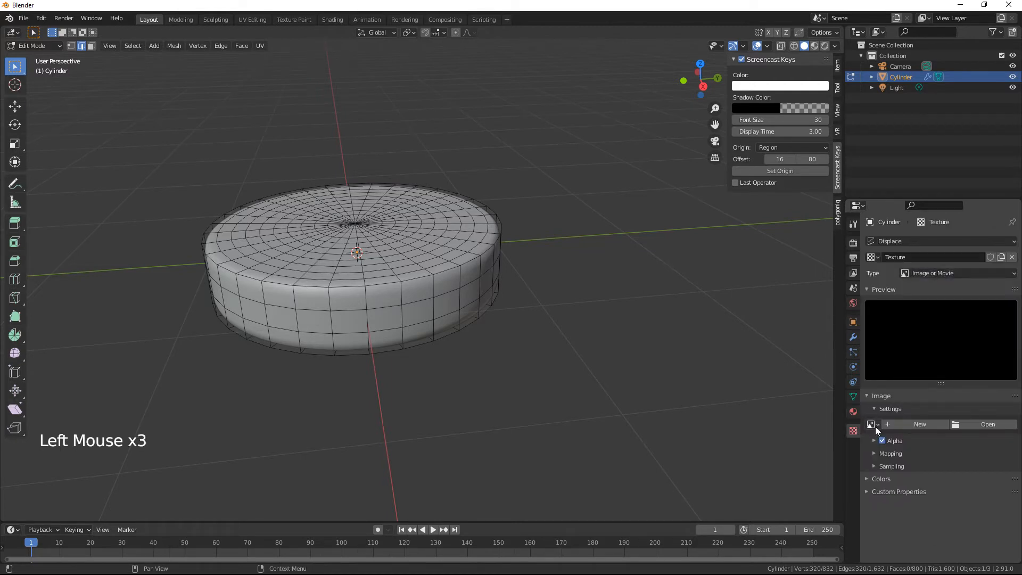
pyautogui.click(852, 338)
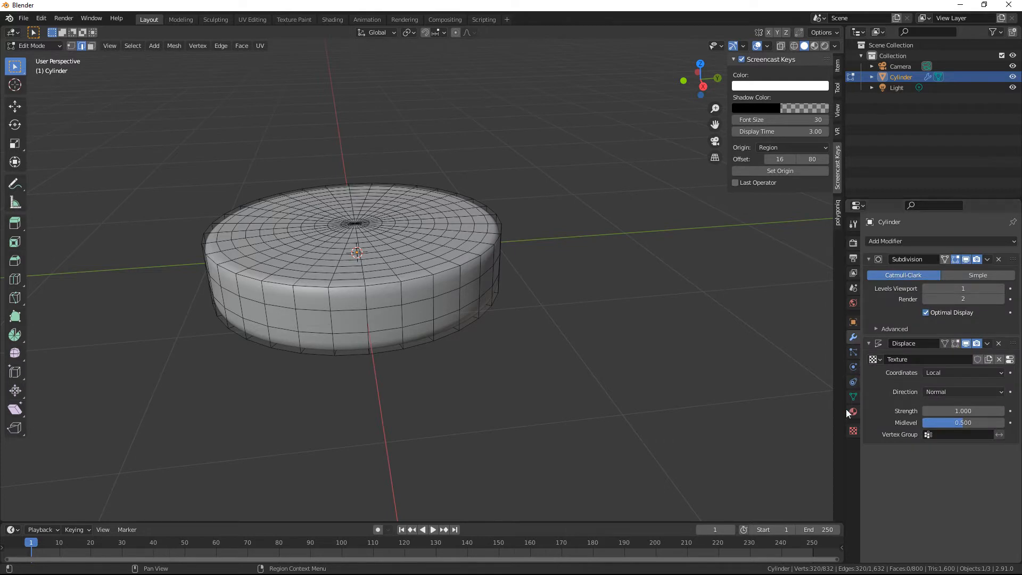
pyautogui.click(853, 429)
pyautogui.click(953, 273)
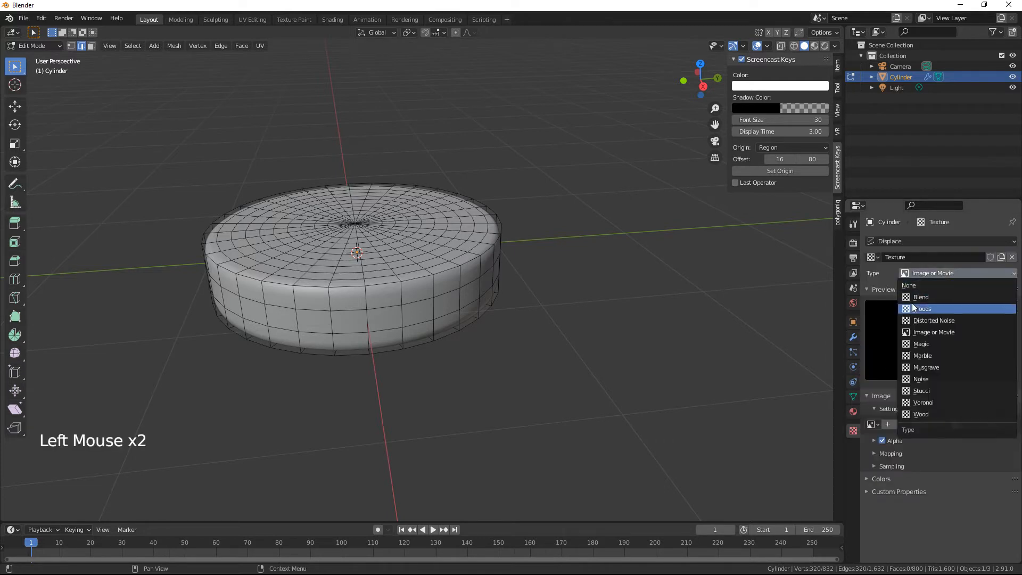
pyautogui.click(913, 308)
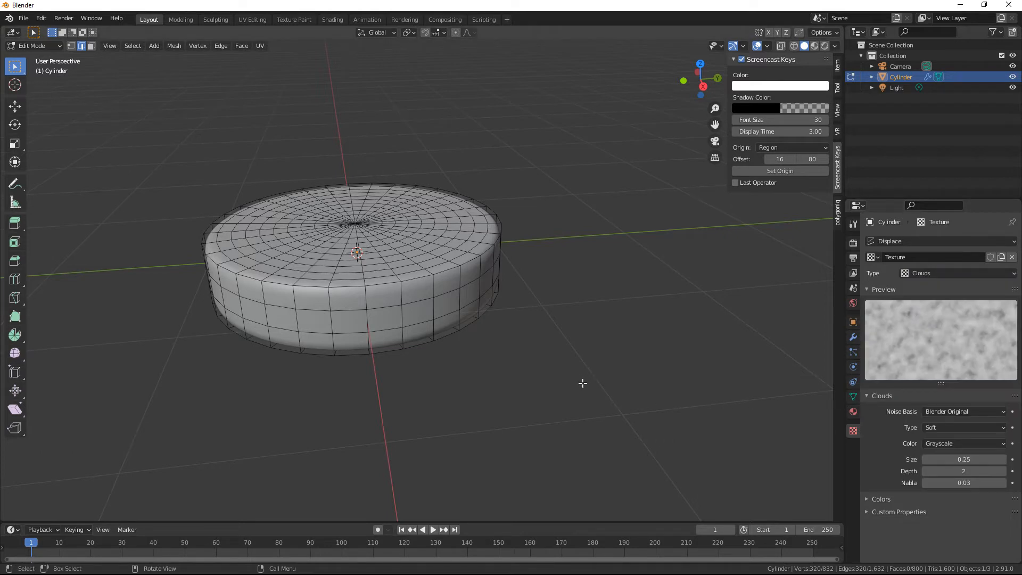
pyautogui.press('Tab')
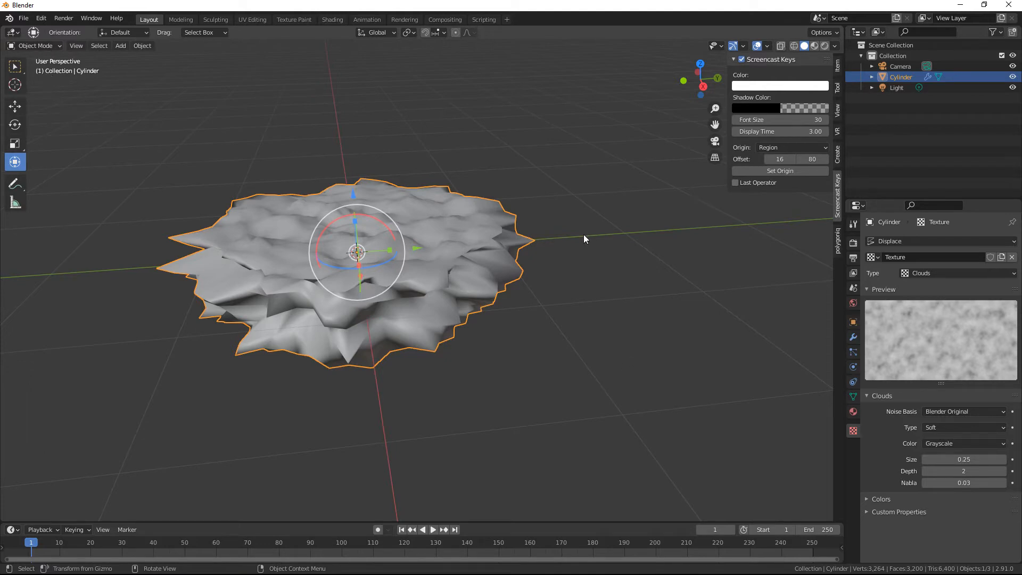
# - Set the Displace modifier's strength to 0.02 and raise it to 0.1
pyautogui.moveTo(455, 311); pyautogui.dragTo(628, 394, button='middle')
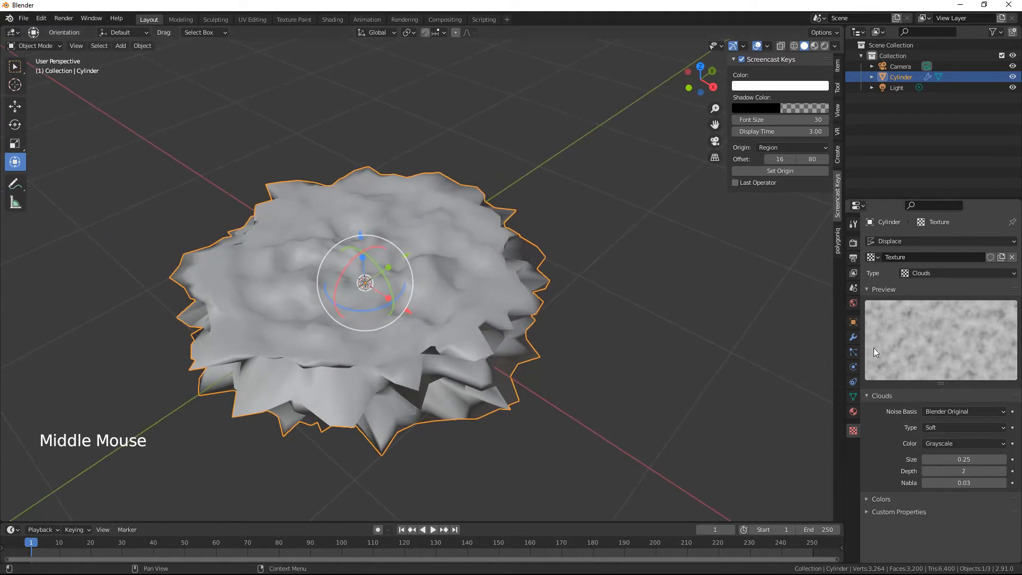
pyautogui.click(854, 337)
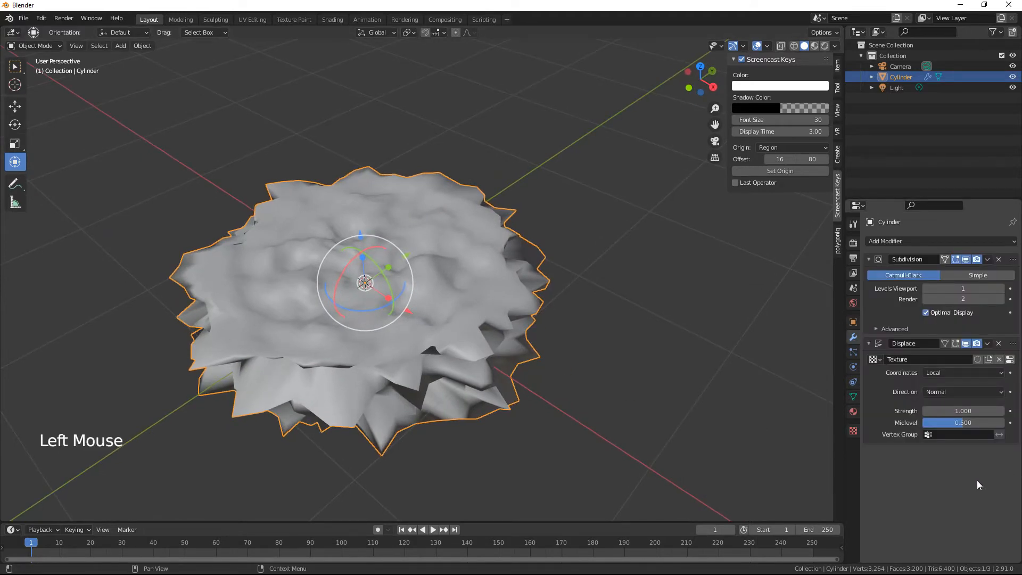
pyautogui.doubleClick(994, 411)
pyautogui.write('0.02')
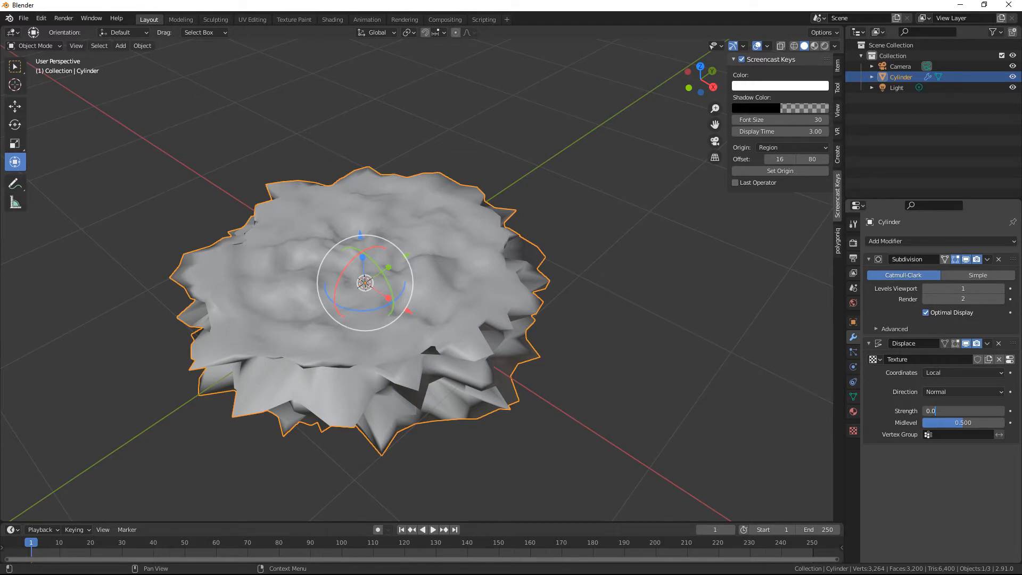
pyautogui.press('Return')
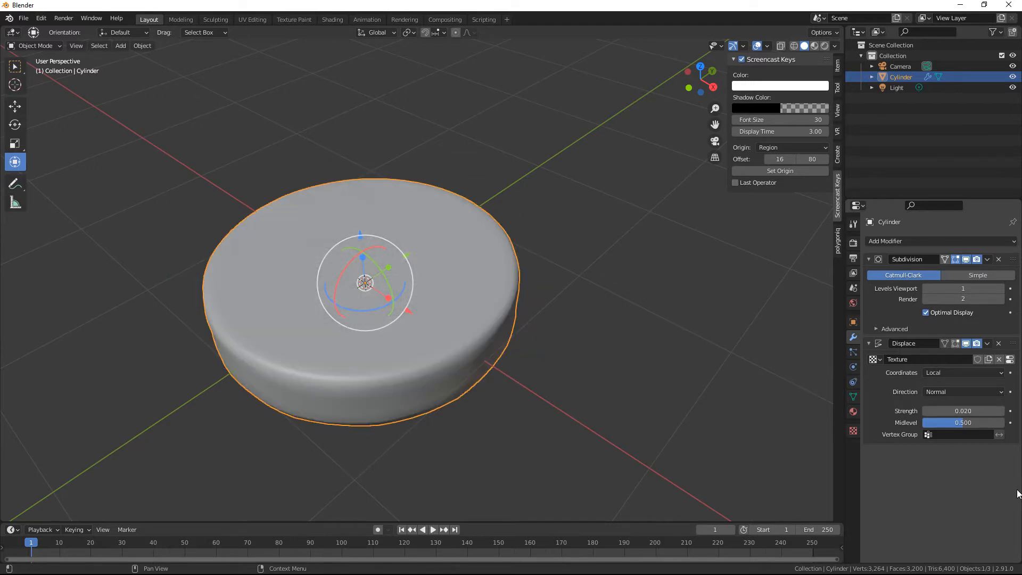
pyautogui.moveTo(962, 411); pyautogui.dragTo(964, 414)
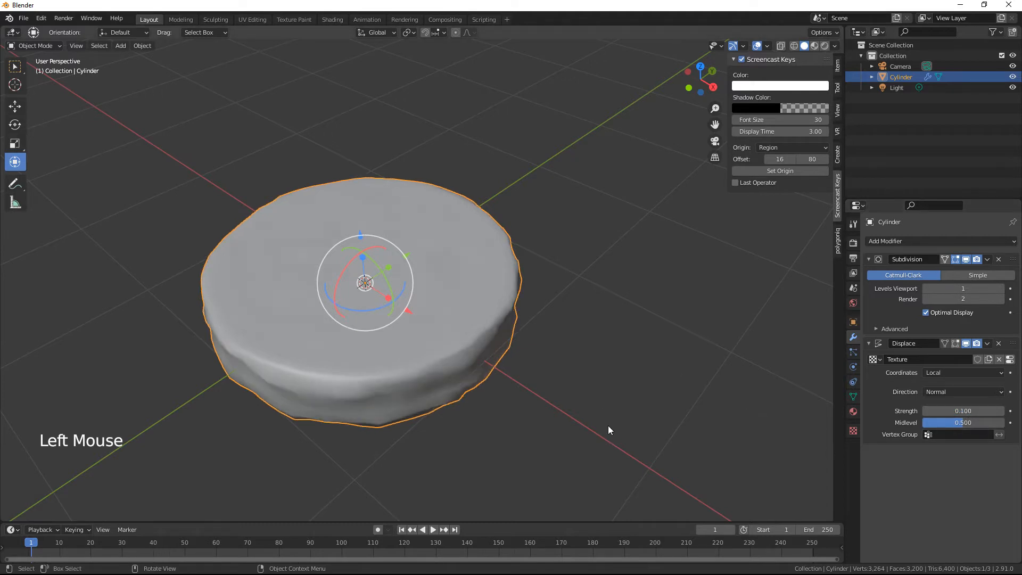
pyautogui.moveTo(608, 426); pyautogui.dragTo(628, 387, button='middle')
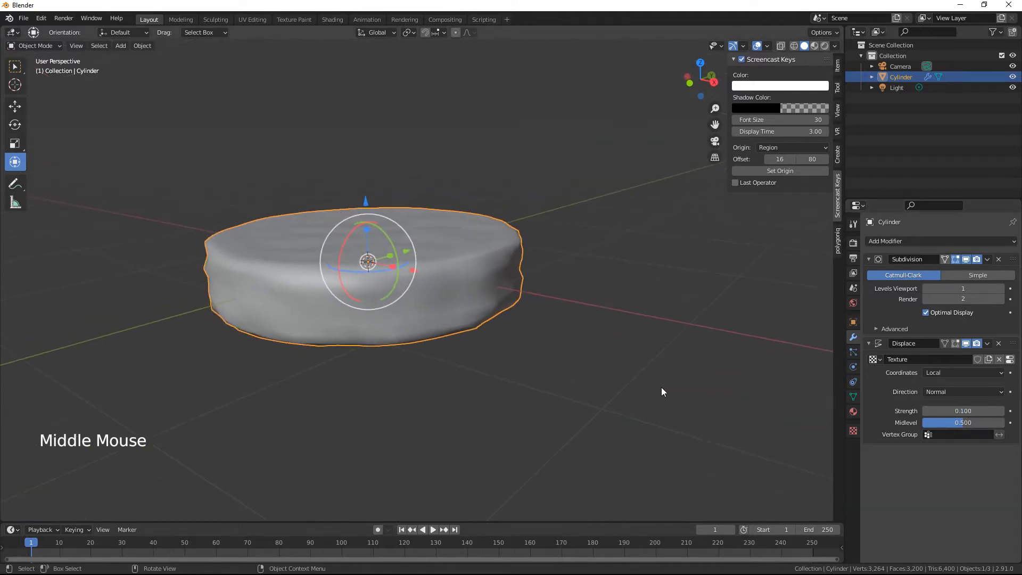
# - Try a Displace strength of 0.2 and set it back to 0.1
pyautogui.click(957, 411)
pyautogui.write('0.2')
pyautogui.press('Return')
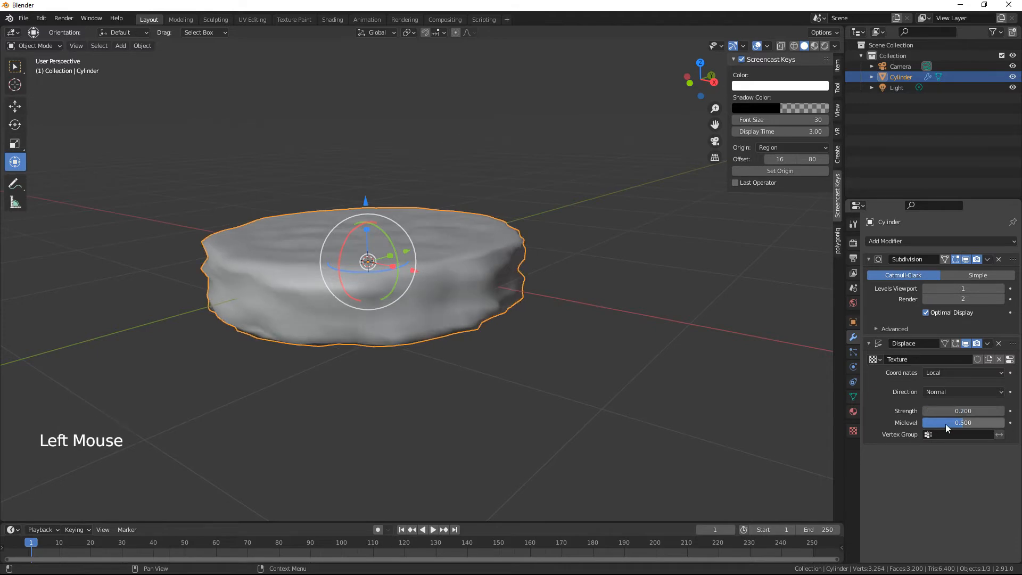
pyautogui.moveTo(538, 379); pyautogui.dragTo(522, 371, button='middle')
pyautogui.moveTo(539, 394); pyautogui.dragTo(511, 399, button='middle')
pyautogui.moveTo(953, 408); pyautogui.dragTo(961, 433)
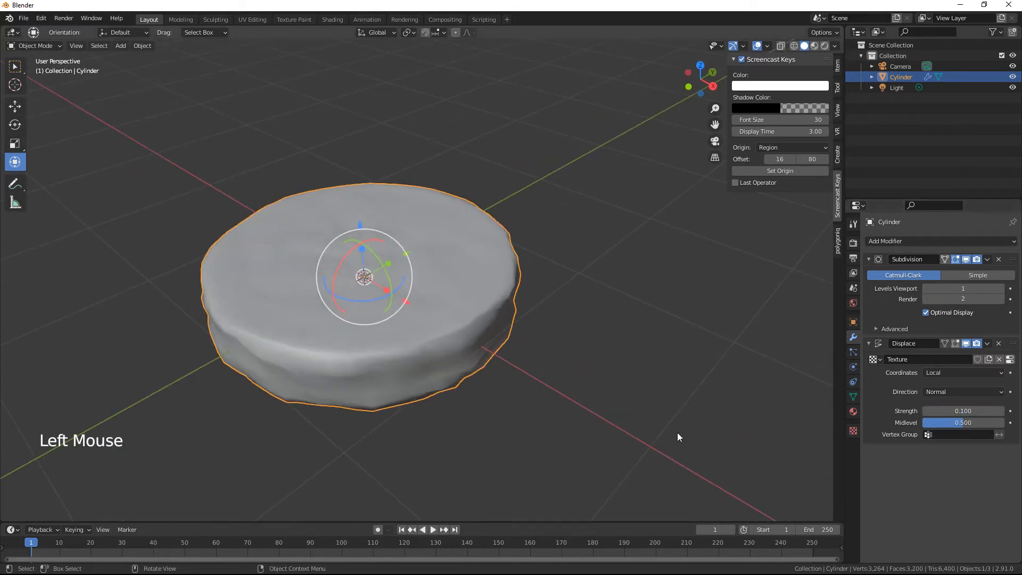
# - Scale the disc thinner along the Z axis and apply all transforms
pyautogui.moveTo(480, 359); pyautogui.dragTo(511, 328, button='middle')
pyautogui.moveTo(405, 225); pyautogui.dragTo(408, 235)
pyautogui.hotkey('ctrl', 'a')
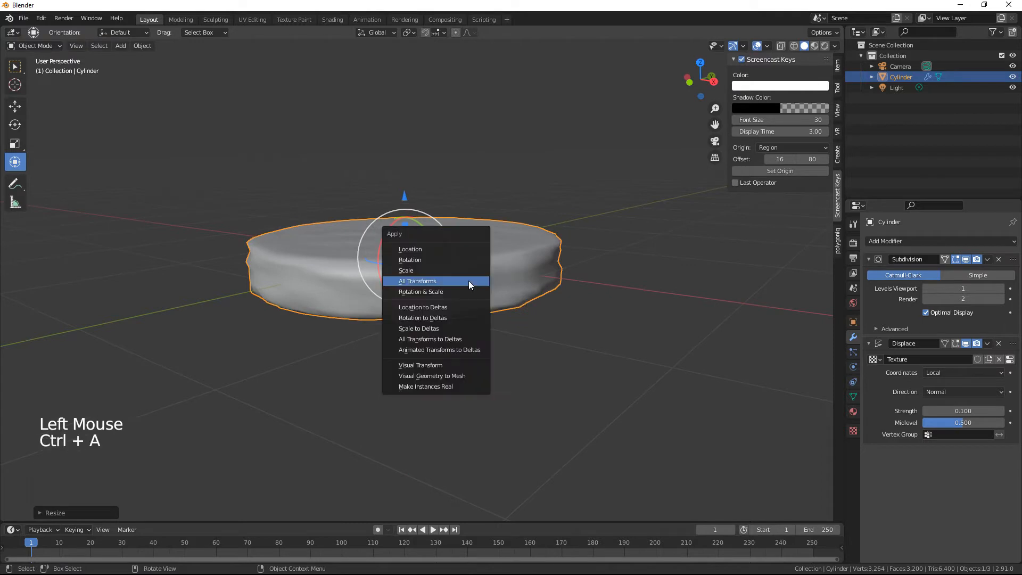
pyautogui.click(468, 281)
pyautogui.moveTo(568, 358); pyautogui.dragTo(546, 329, button='middle')
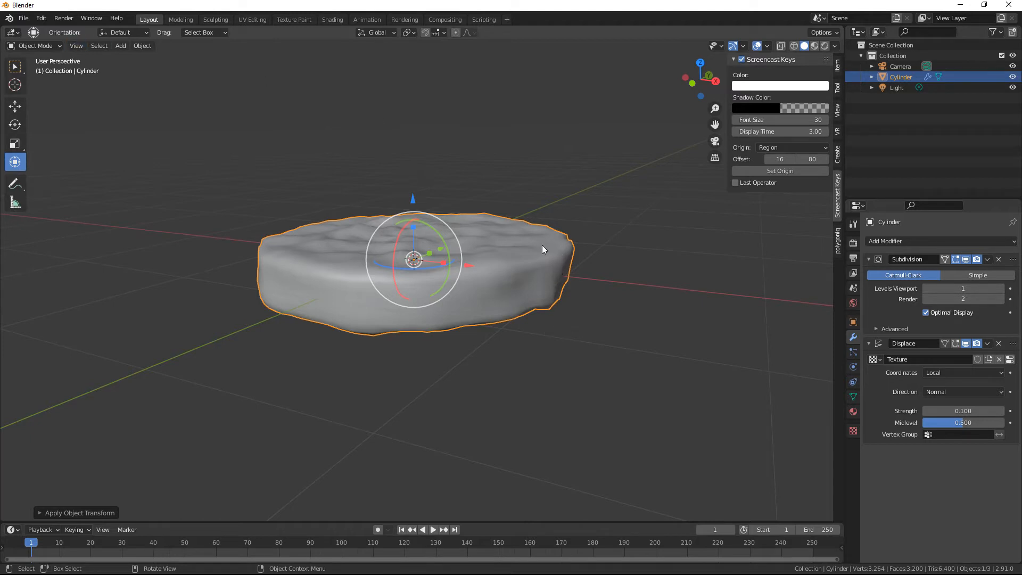
pyautogui.hotkey('ctrl', 'a')
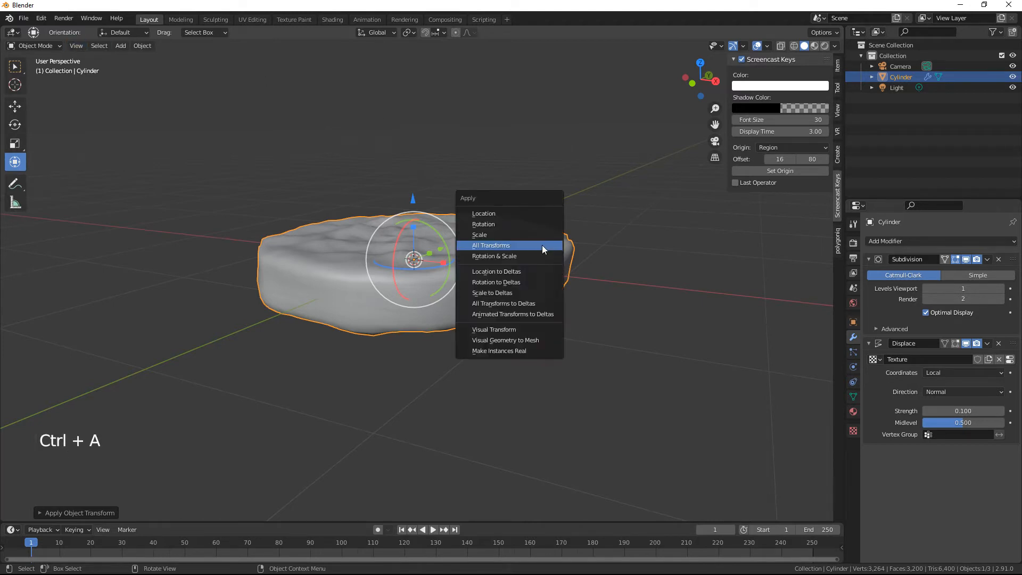
pyautogui.click(496, 246)
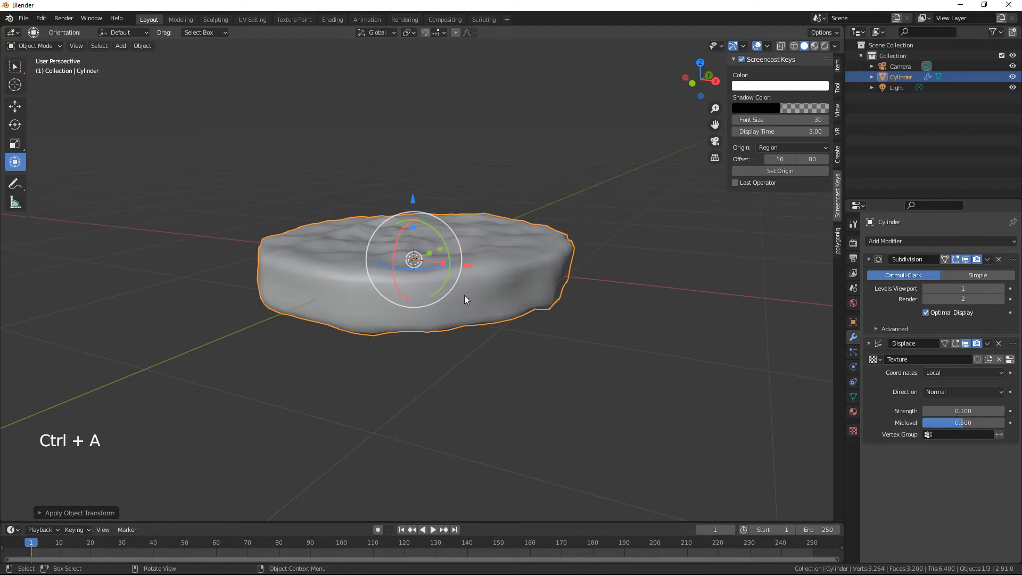
# - Set the flattened disc's Displace strength to 0.2
pyautogui.moveTo(464, 294); pyautogui.dragTo(484, 333, button='middle')
pyautogui.click(952, 410)
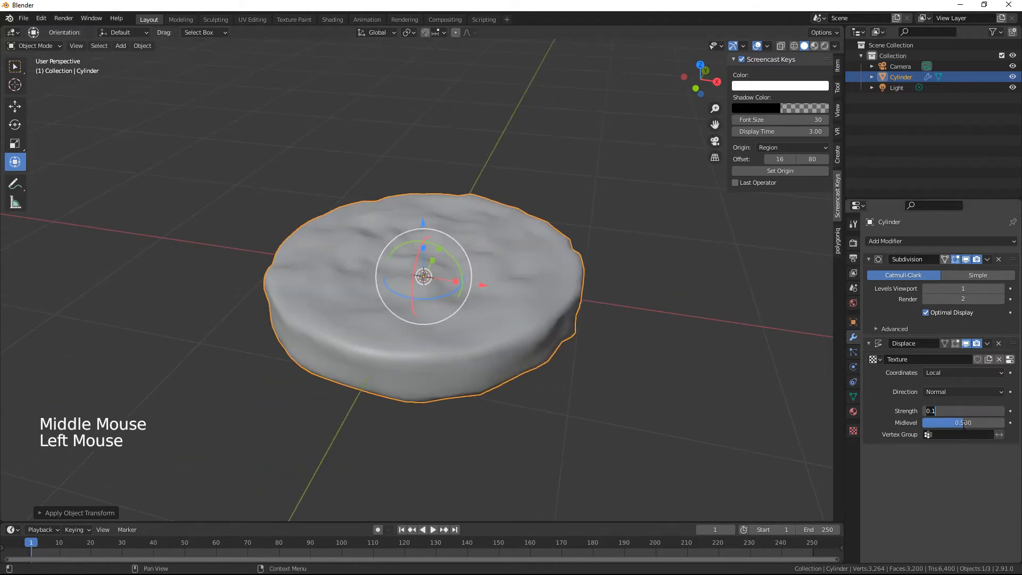
pyautogui.write('0.2')
pyautogui.press('Return')
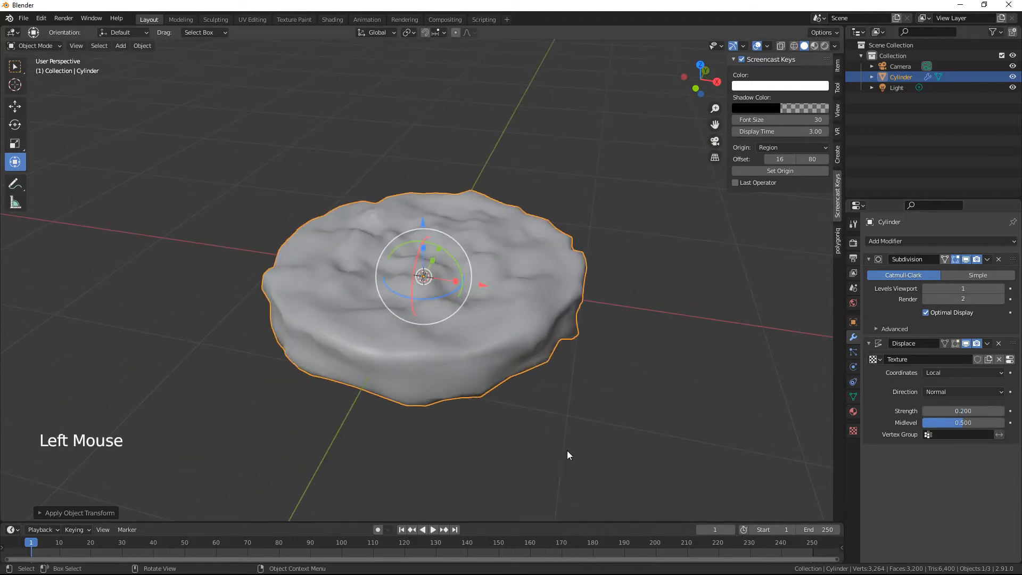
# - Reduce the Displace modifier's strength to 0.013
pyautogui.moveTo(567, 452); pyautogui.dragTo(539, 409, button='middle')
pyautogui.click(961, 411)
pyautogui.write('0')
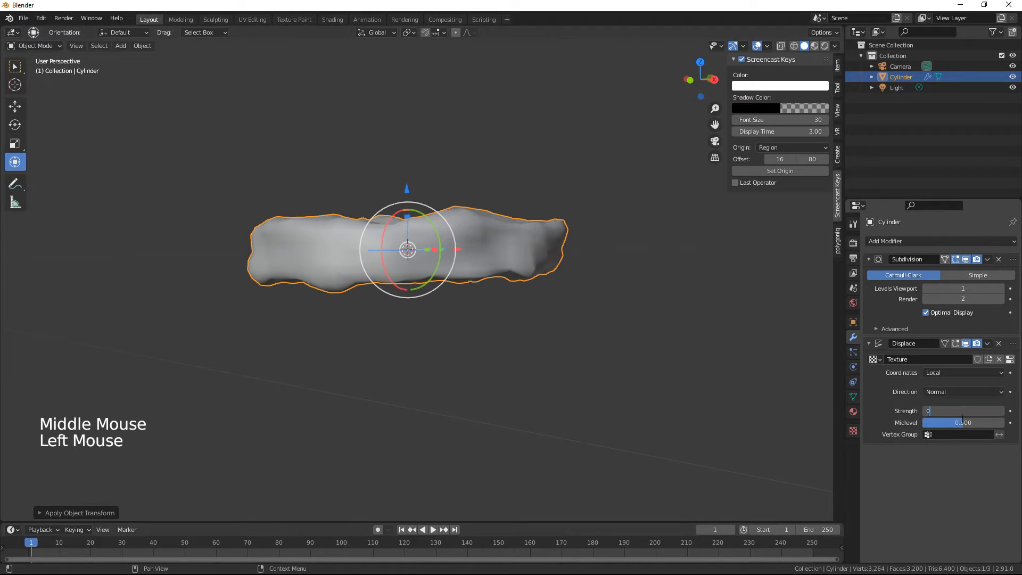
pyautogui.write('.013')
pyautogui.press('Return')
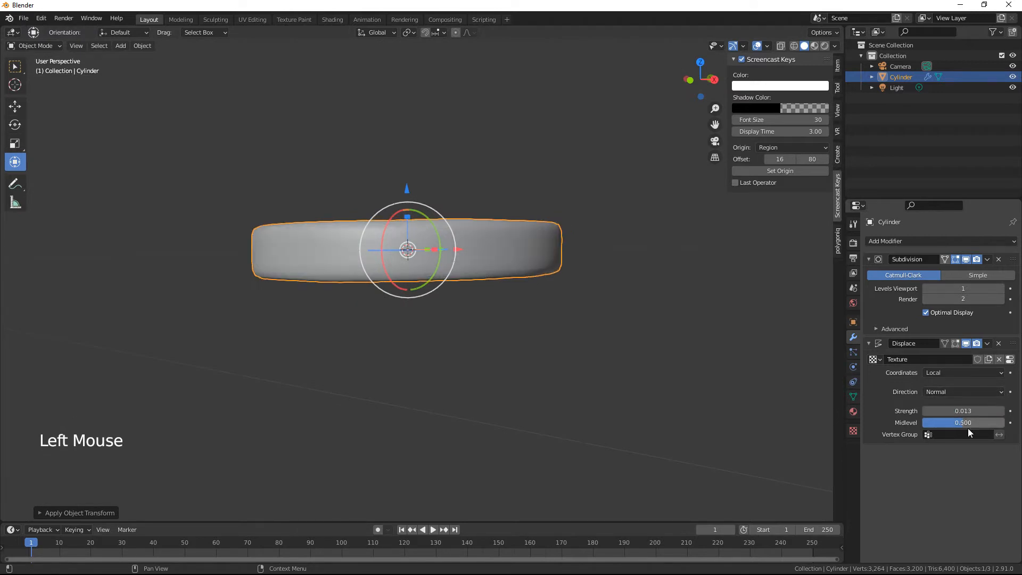
# - Set the Displace modifier's strength to 0.125 and view the disc from several angles
pyautogui.click(961, 411)
pyautogui.write('0.1')
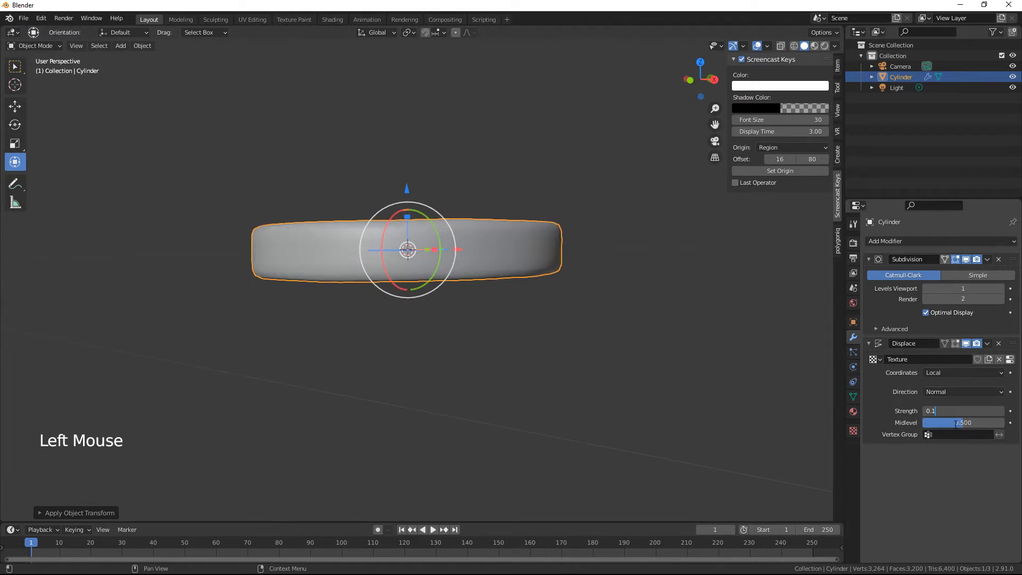
pyautogui.write('25')
pyautogui.press('Return')
pyautogui.moveTo(638, 394); pyautogui.dragTo(461, 369, button='middle')
pyautogui.moveTo(653, 342); pyautogui.dragTo(612, 313, button='middle')
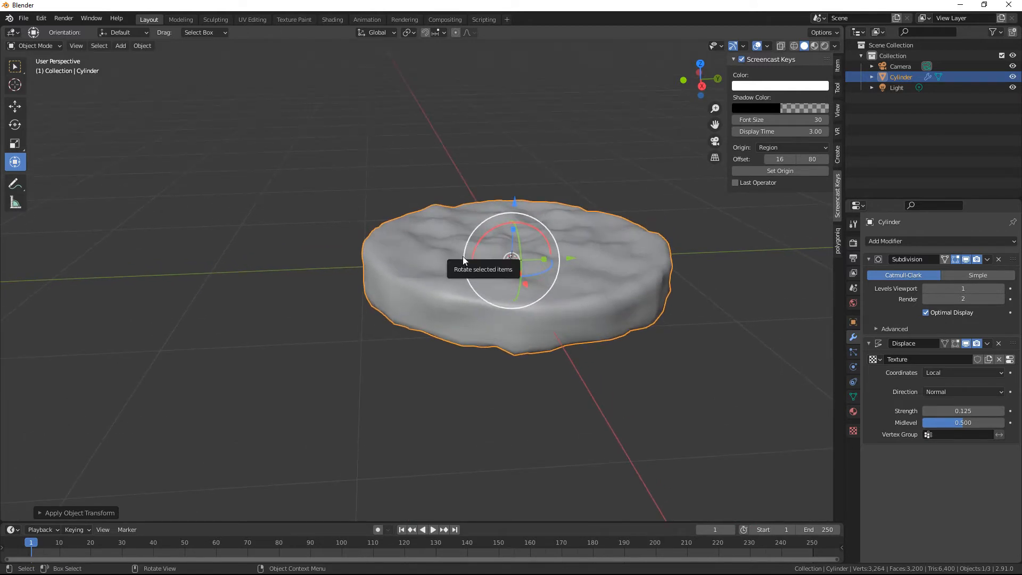
# - Split the 3D viewport into a second area showing the Shader Editor and create a new material for the disc
pyautogui.moveTo(7, 33); pyautogui.dragTo(409, 68)
pyautogui.click(13, 33)
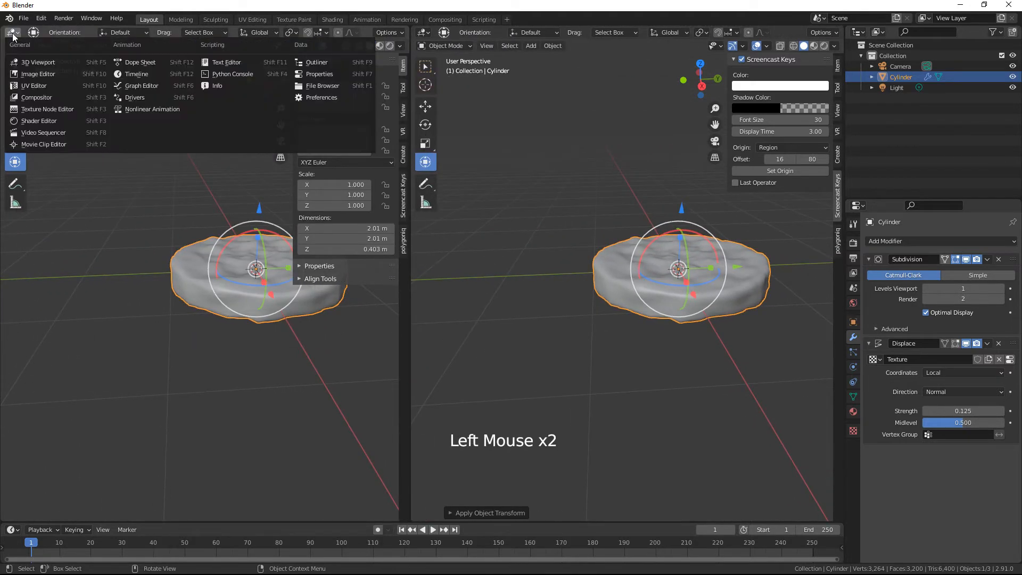
pyautogui.click(39, 121)
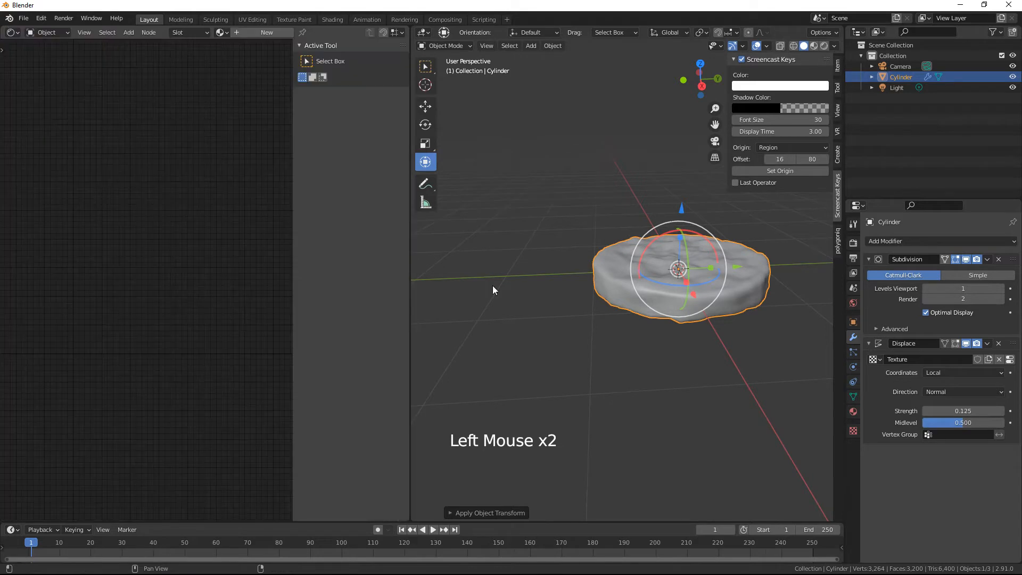
pyautogui.click(853, 412)
pyautogui.click(918, 275)
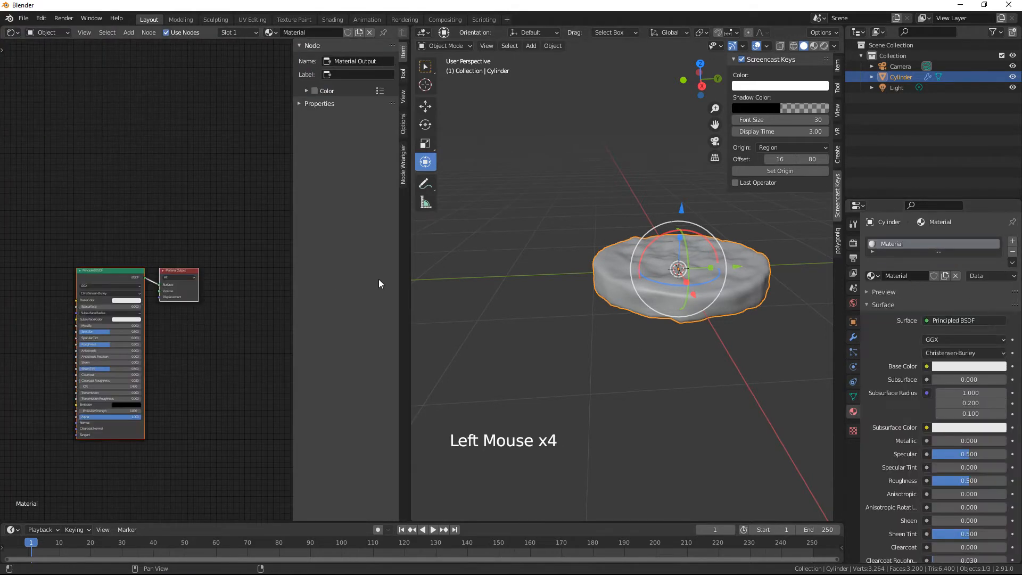
# - Collapse the Shader Editor's sidebar so the node graph fills the whole area
pyautogui.moveTo(290, 280); pyautogui.dragTo(392, 283)
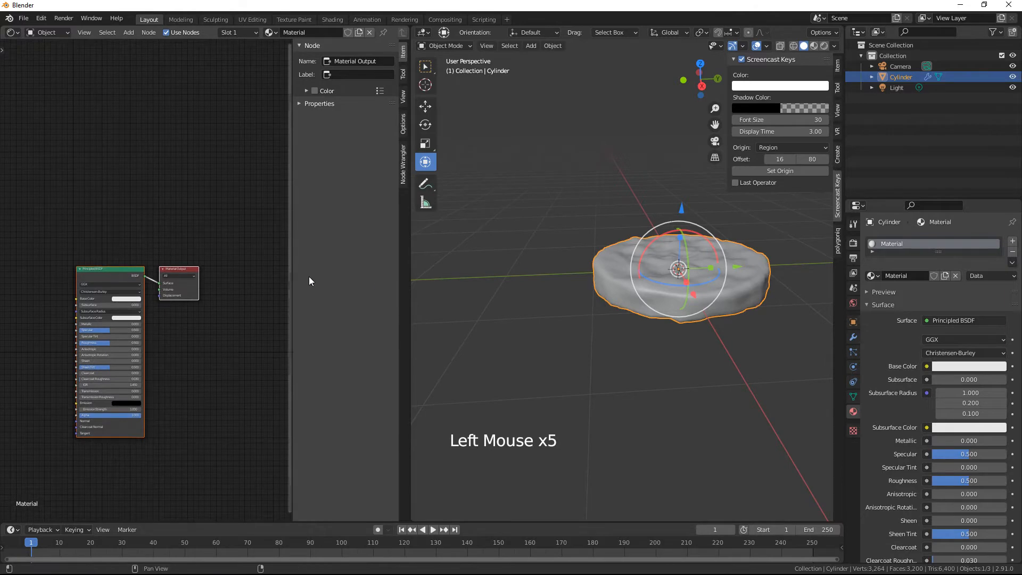
pyautogui.click(290, 278)
pyautogui.moveTo(290, 278); pyautogui.dragTo(392, 283)
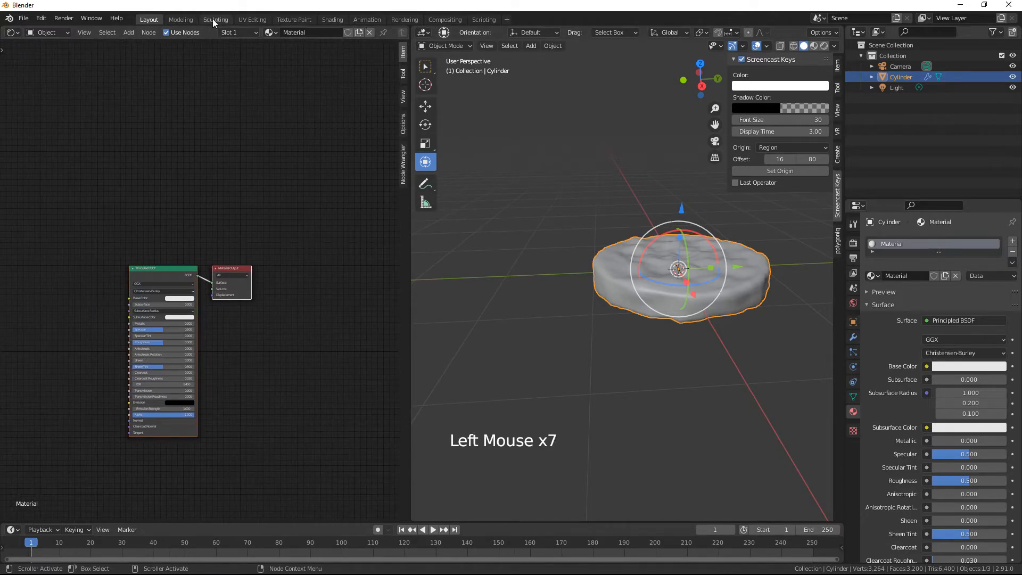
# - Switch to the Shading workspace and enlarge the node editor to make room for more nodes
pyautogui.click(331, 20)
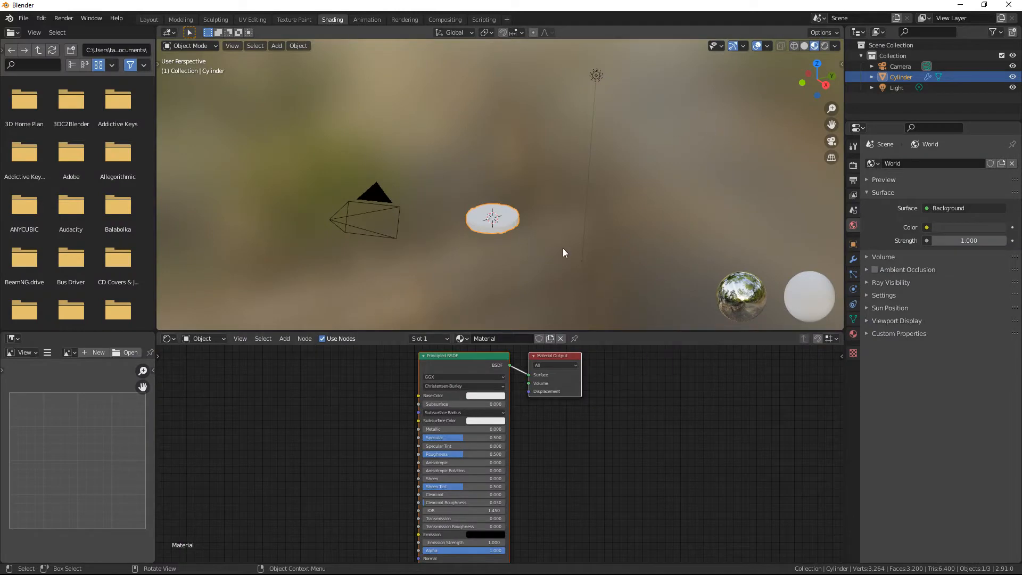
pyautogui.moveTo(631, 329); pyautogui.dragTo(631, 184)
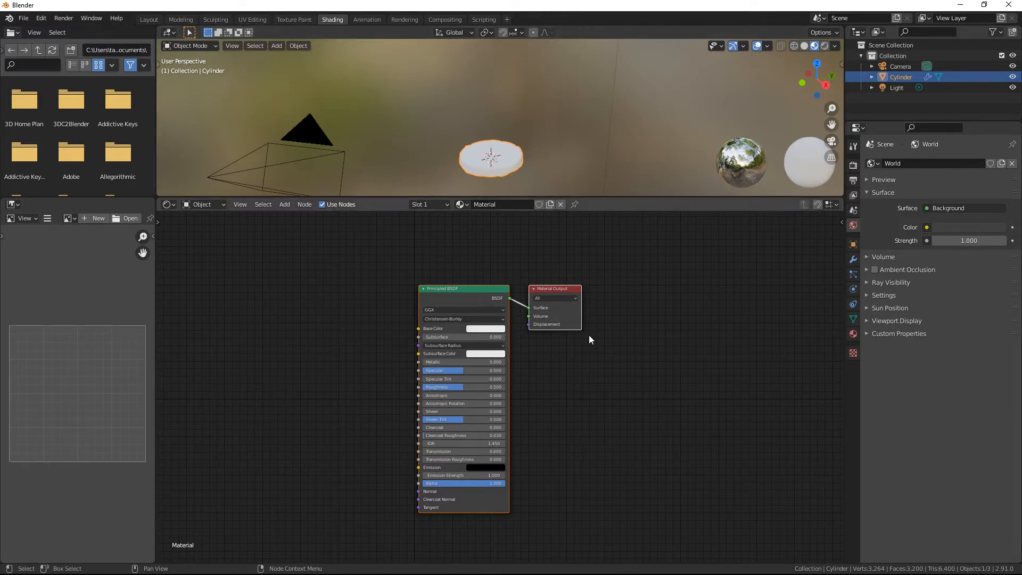
pyautogui.moveTo(589, 334); pyautogui.dragTo(793, 325, button='middle')
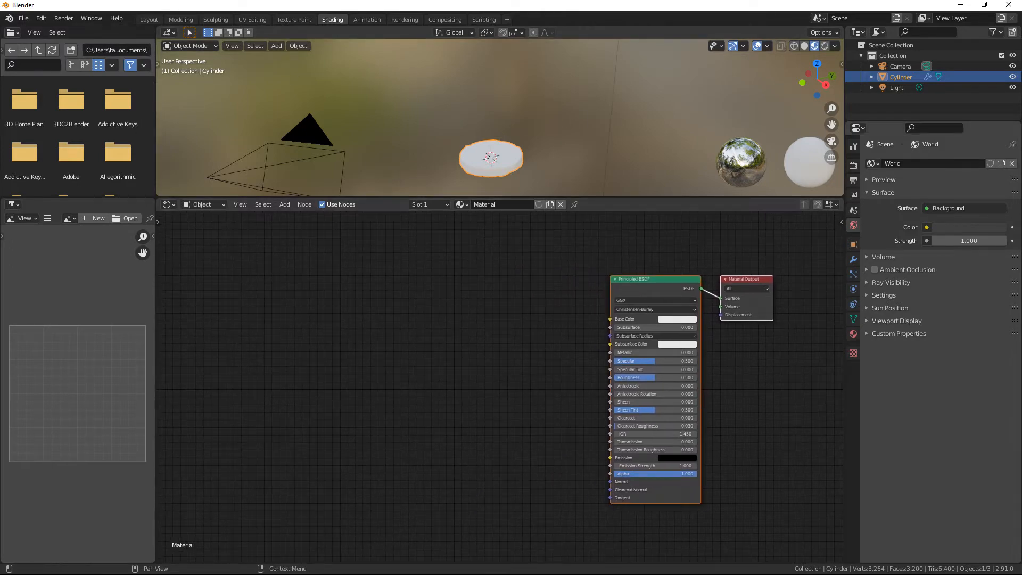
# - Add a Texture Coordinate node well to the left of the Principled BSDF
pyautogui.click(323, 337)
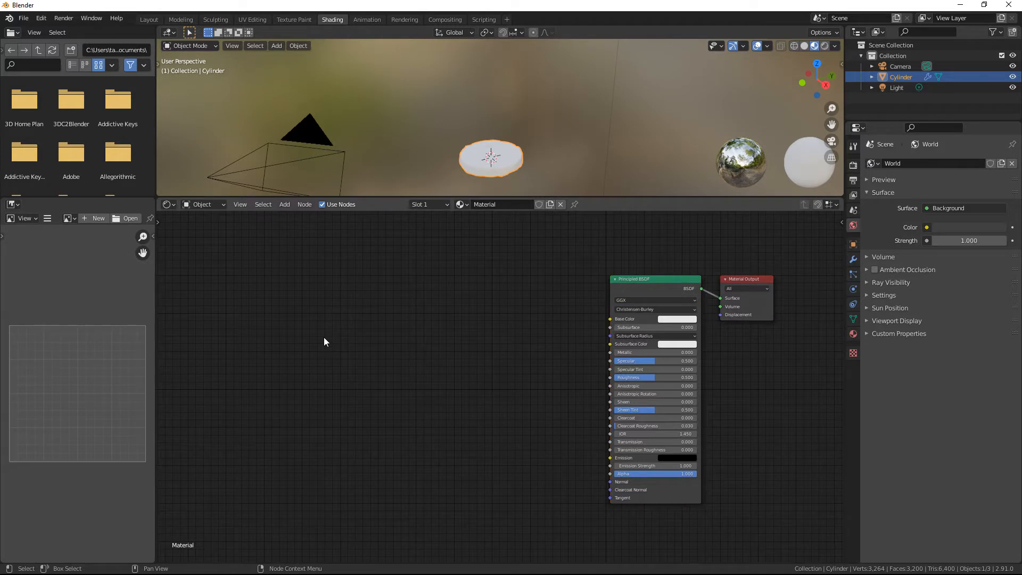
pyautogui.hotkey('shift', 'a')
pyautogui.click(321, 337)
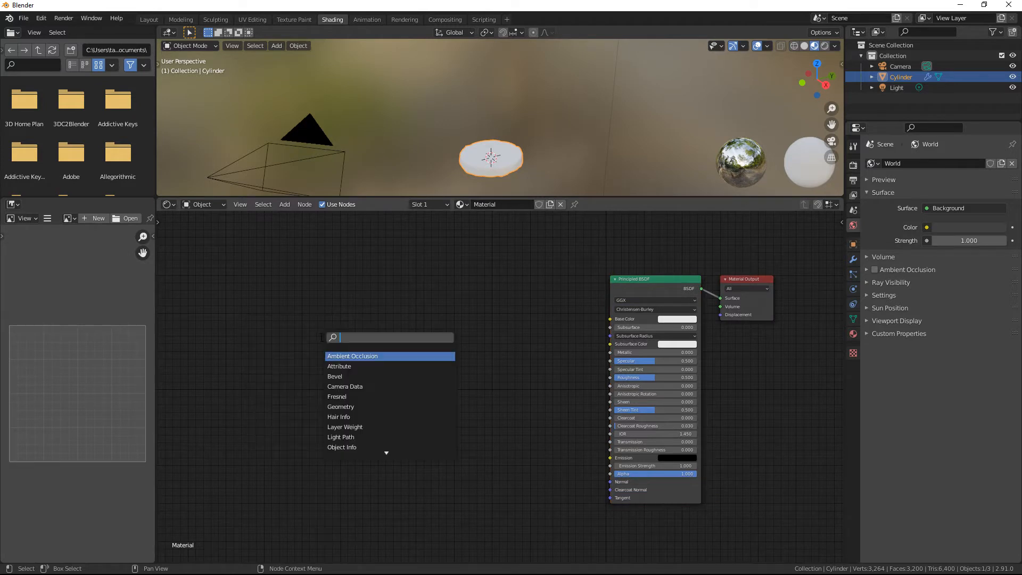
pyautogui.write('tex')
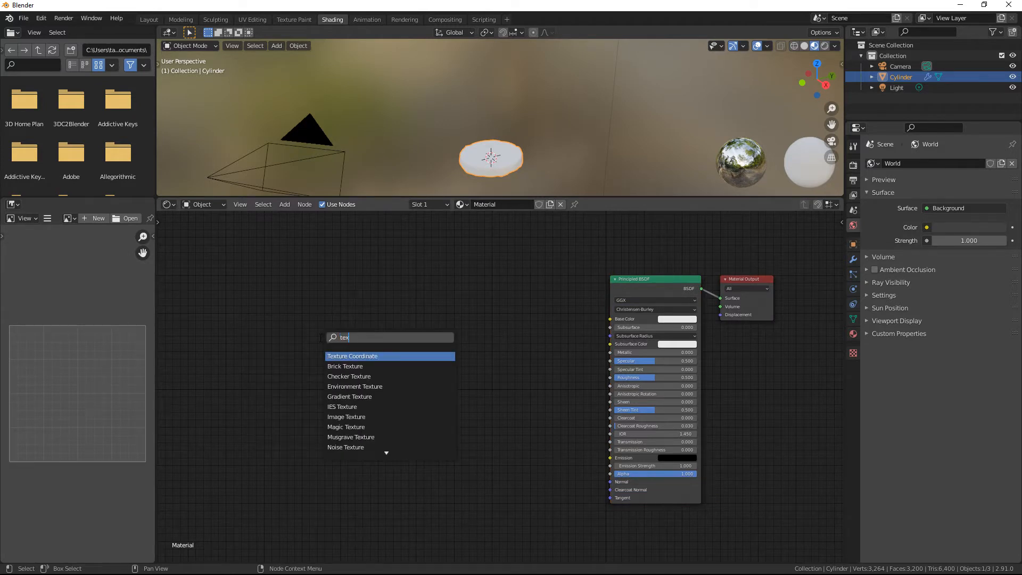
pyautogui.click(345, 356)
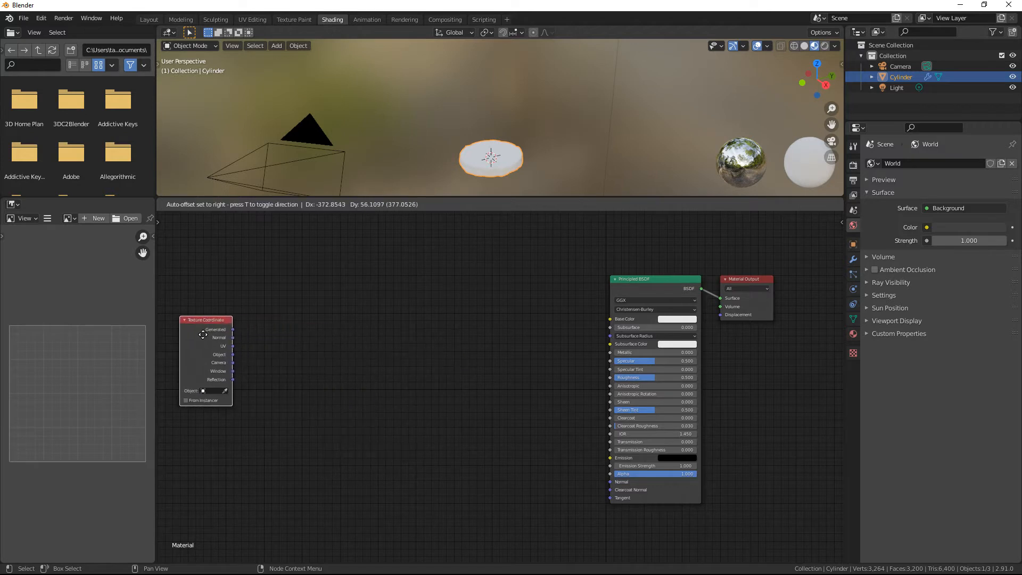
pyautogui.click(261, 351)
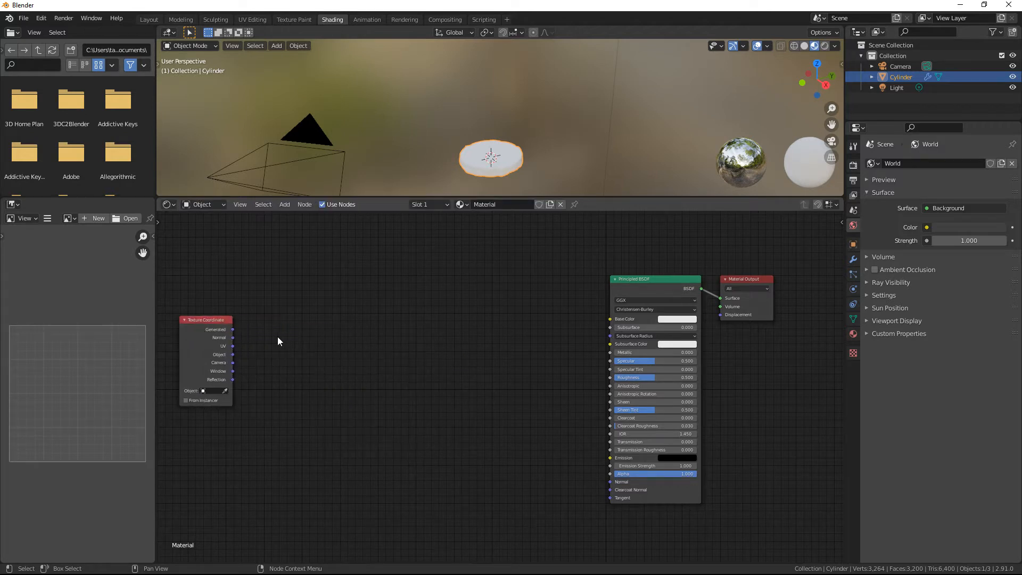
# - Add a Mapping node beside the Texture Coordinate node and feed its Vector input from the Object output
pyautogui.hotkey('shift', 'a')
pyautogui.click(276, 337)
pyautogui.write('mapp')
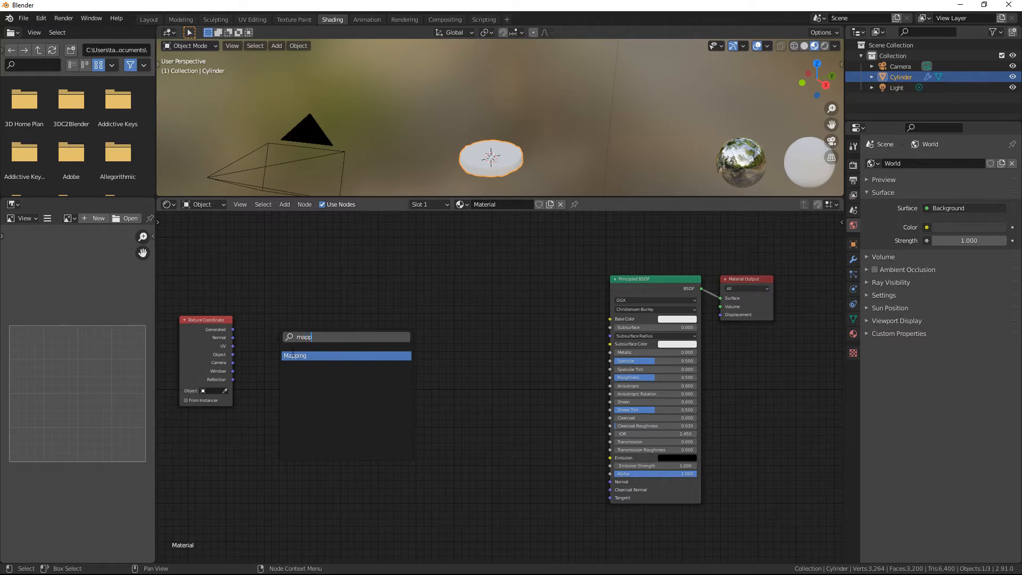
pyautogui.click(292, 355)
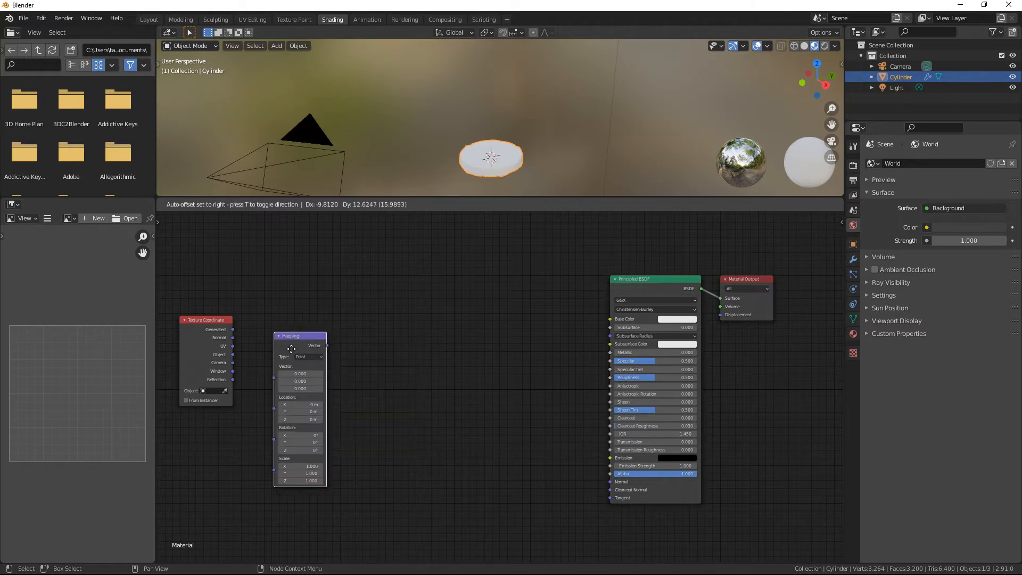
pyautogui.click(260, 335)
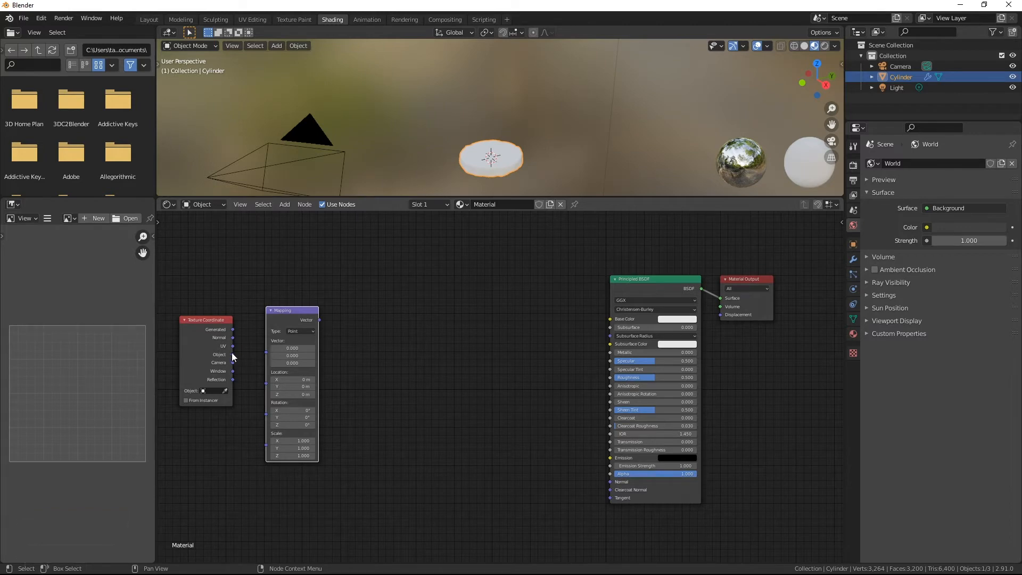
pyautogui.moveTo(232, 355); pyautogui.dragTo(265, 353)
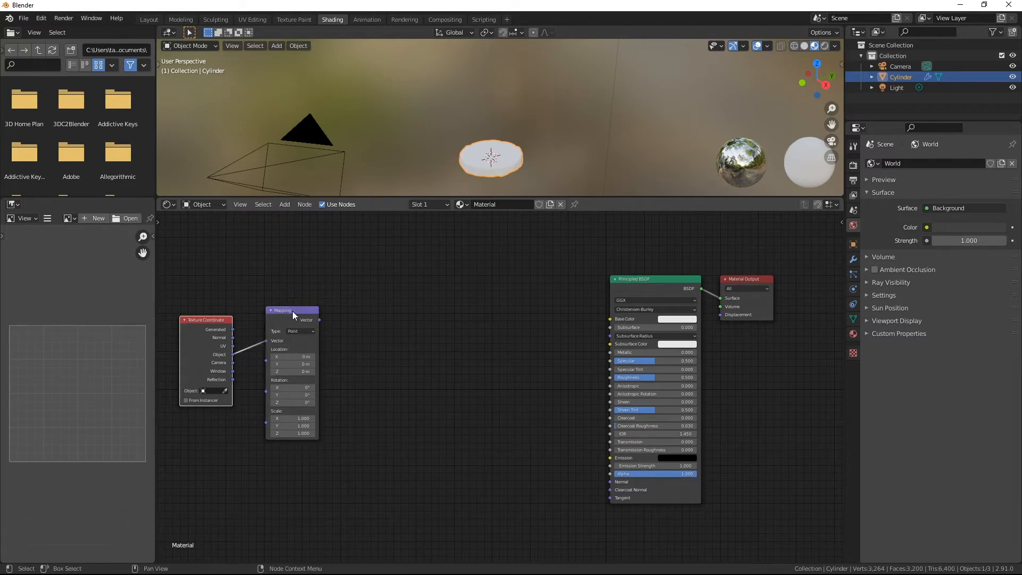
pyautogui.moveTo(292, 310); pyautogui.dragTo(277, 309)
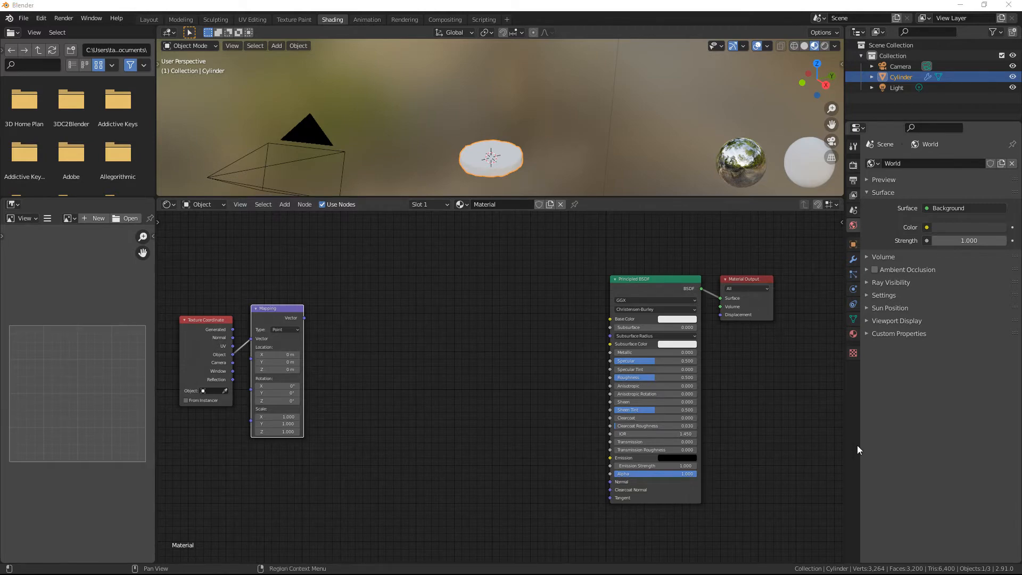
# - Save the project as BURGER02.blend in the BURGER 2 folder
pyautogui.click(326, 338)
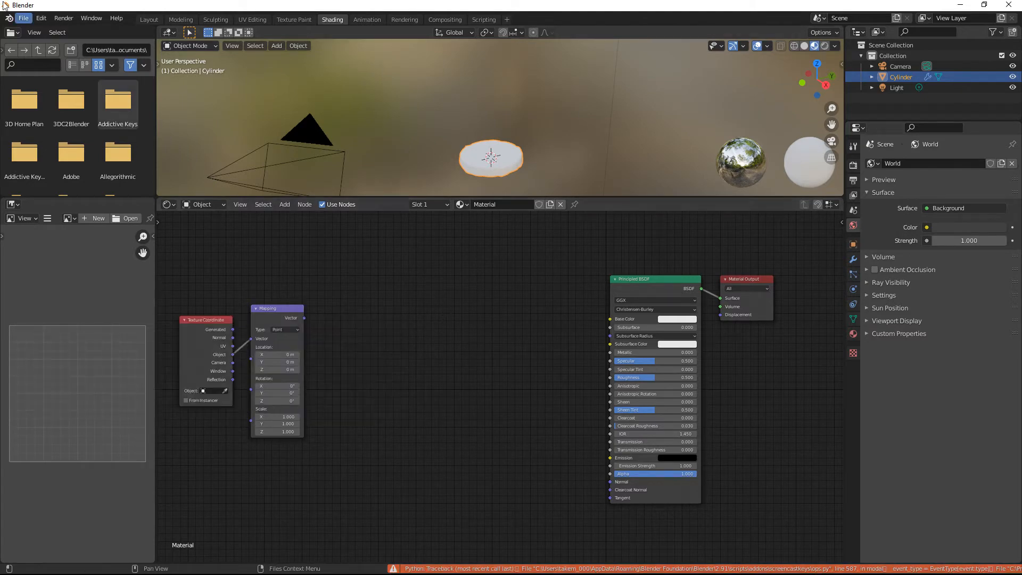
pyautogui.click(23, 19)
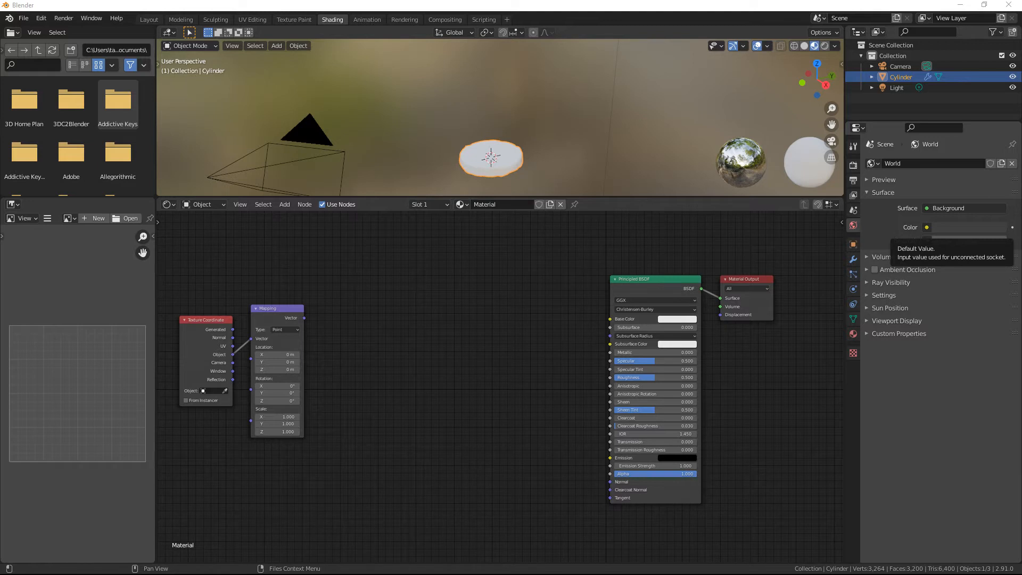
pyautogui.hotkey('ctrl', 's')
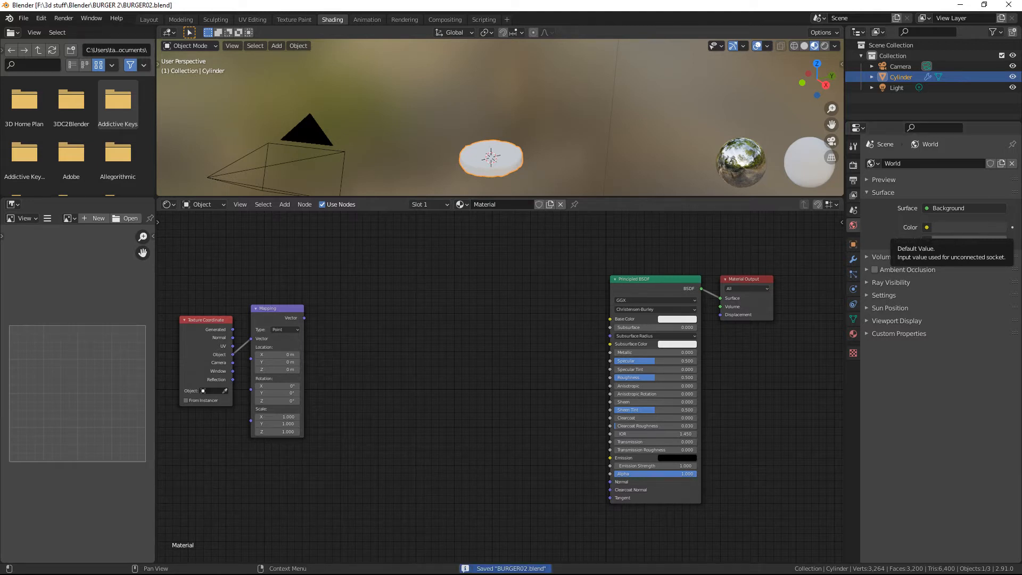
# - Add a Noise Texture node to the upper right of the Mapping node
pyautogui.hotkey('shift', 'a')
pyautogui.click(343, 351)
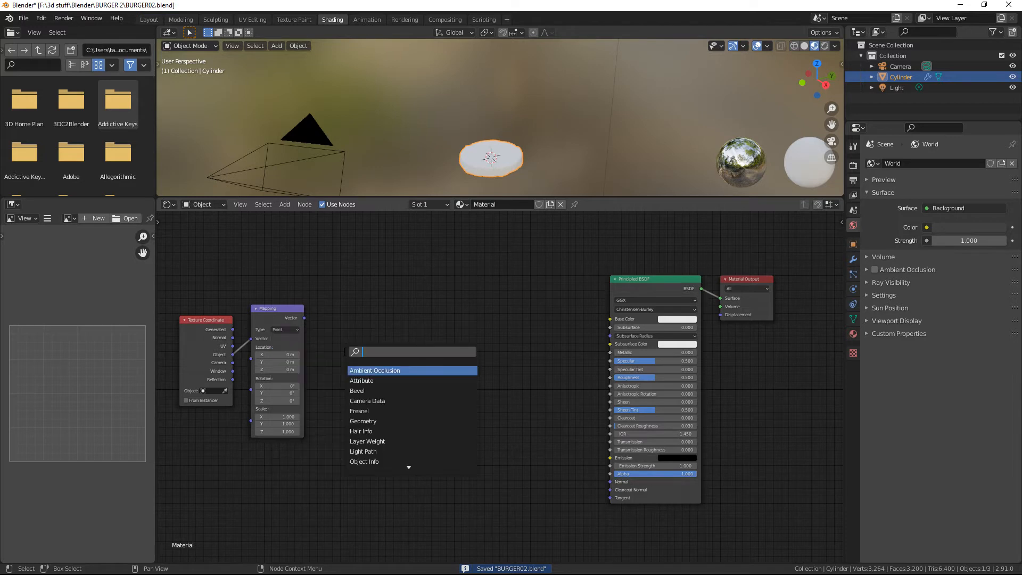
pyautogui.write('noi')
pyautogui.click(396, 370)
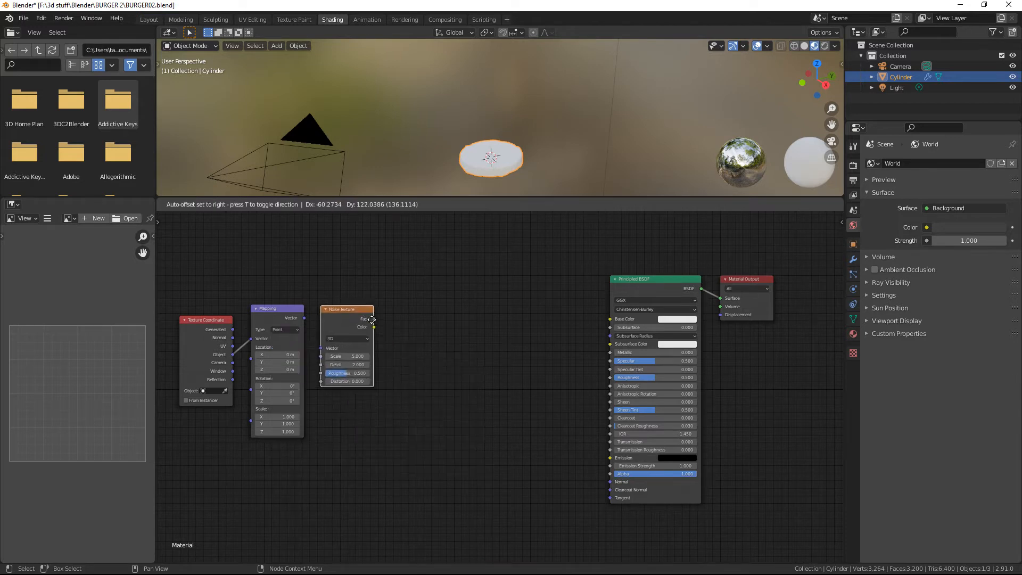
pyautogui.click(396, 288)
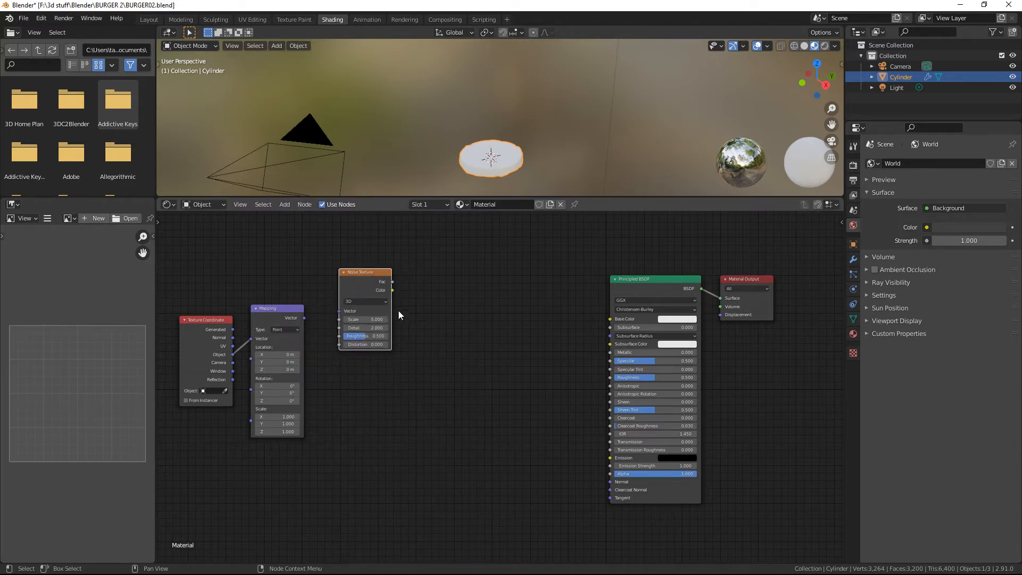
# - Stack two duplicates of the Noise Texture below it and connect the Mapping node's Vector output to all three
pyautogui.hotkey('shift', 'd')
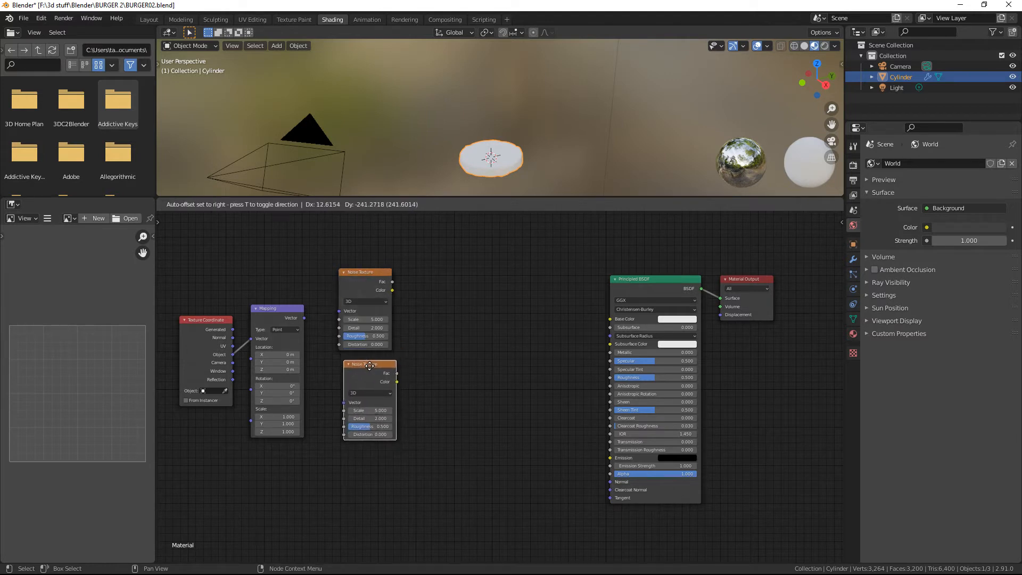
pyautogui.click(367, 367)
pyautogui.hotkey('shift', 'd')
pyautogui.click(367, 457)
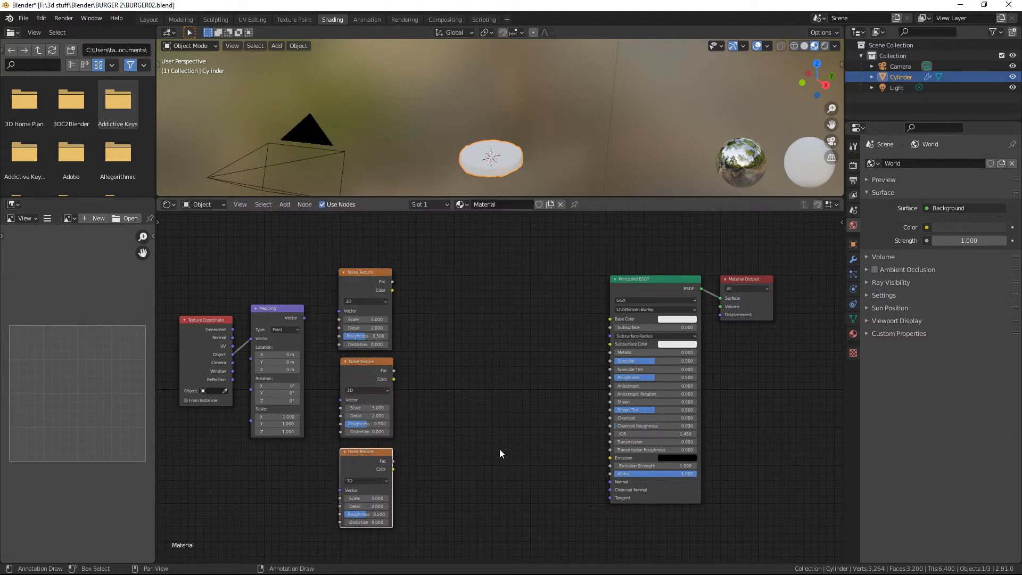
pyautogui.moveTo(306, 318); pyautogui.dragTo(339, 490)
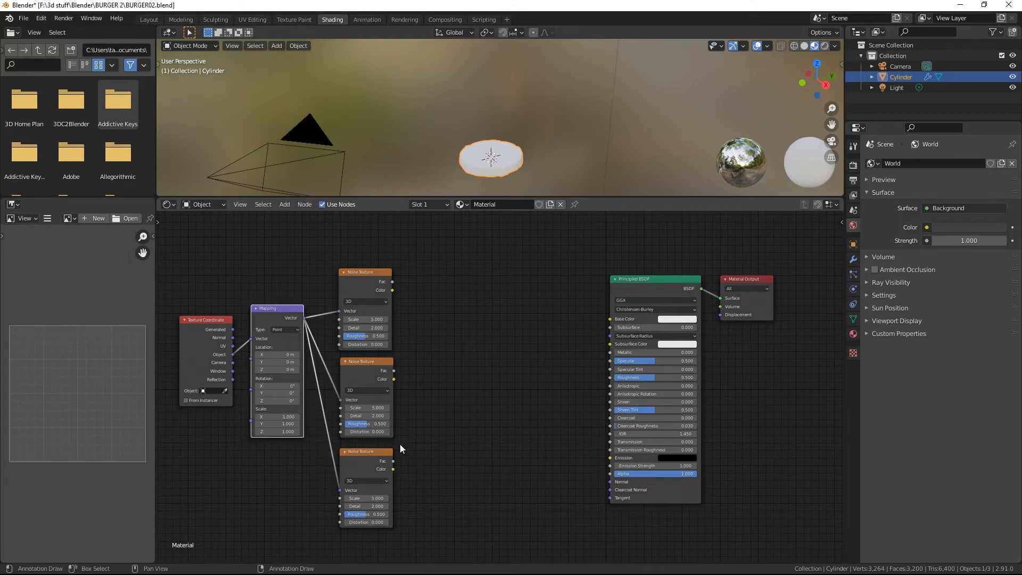
# - Add a ColorRamp node to the right of the uppermost Noise Texture
pyautogui.moveTo(465, 407); pyautogui.dragTo(392, 380, button='middle')
pyautogui.hotkey('shift', 'a')
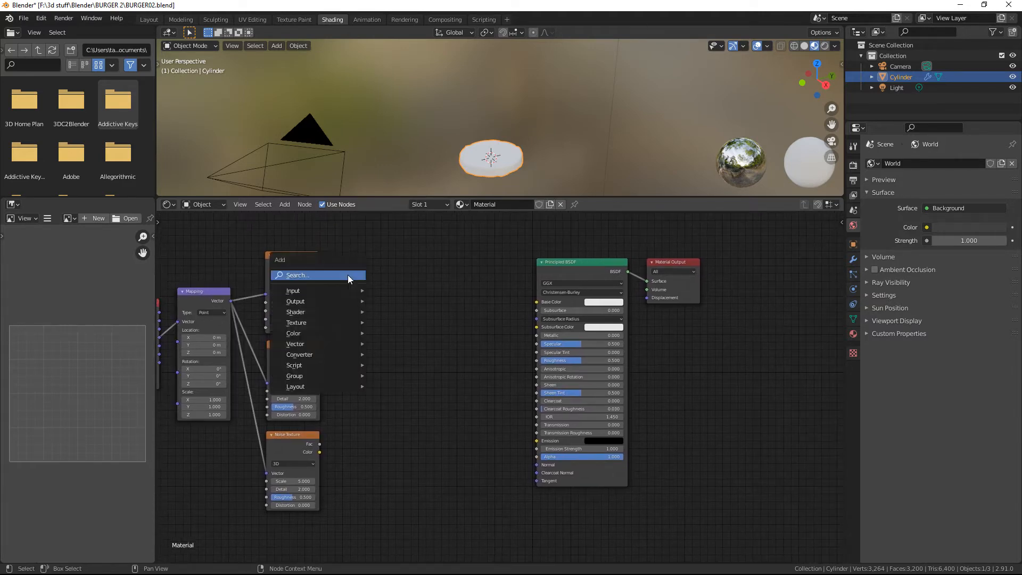
pyautogui.click(312, 276)
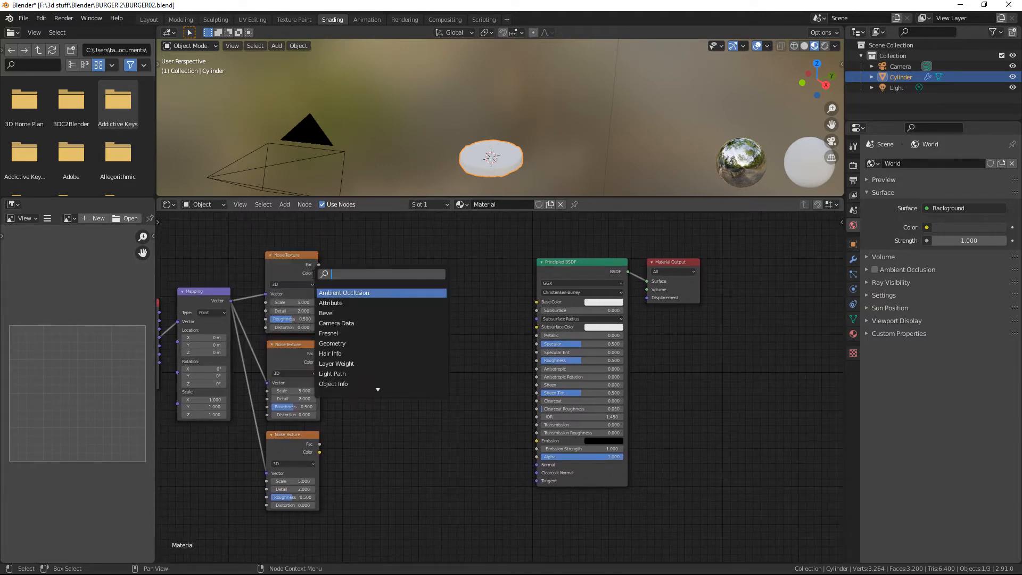
pyautogui.write('RAMP')
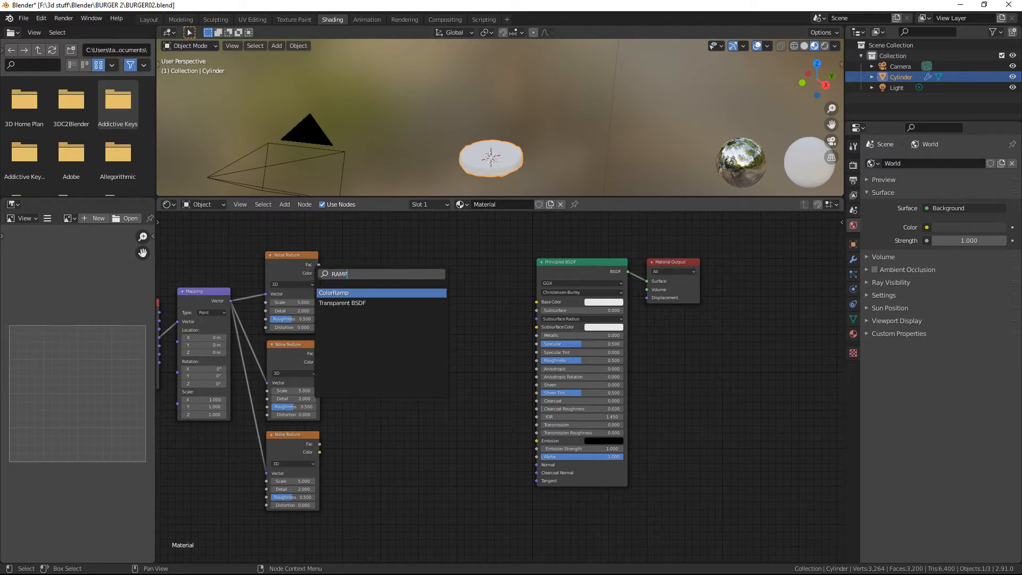
pyautogui.press('Return')
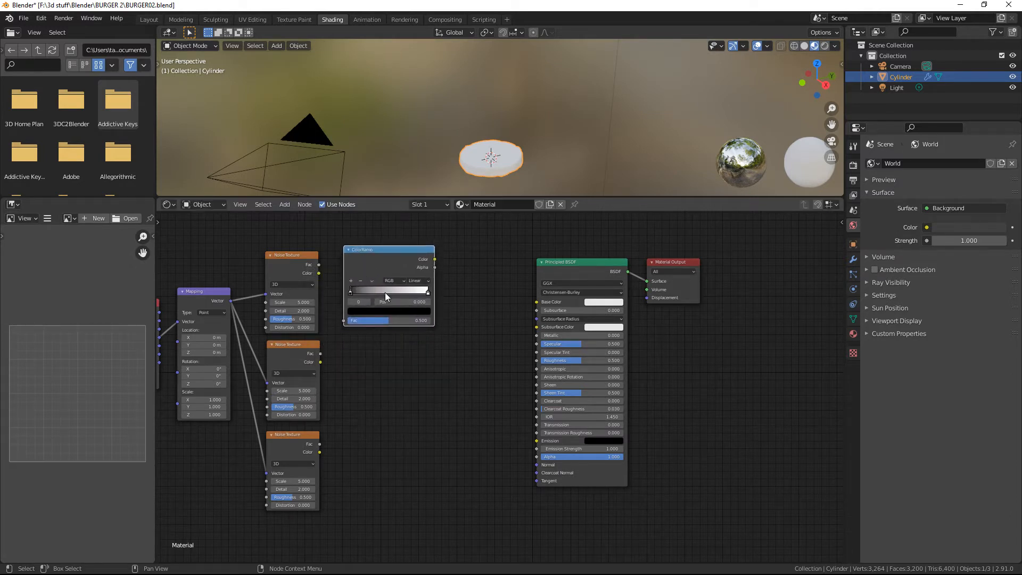
# - Stack two duplicates of the ColorRamp below it and connect each Noise Texture's Color output to the adjacent ColorRamp's Fac input
pyautogui.hotkey('shift', 'd')
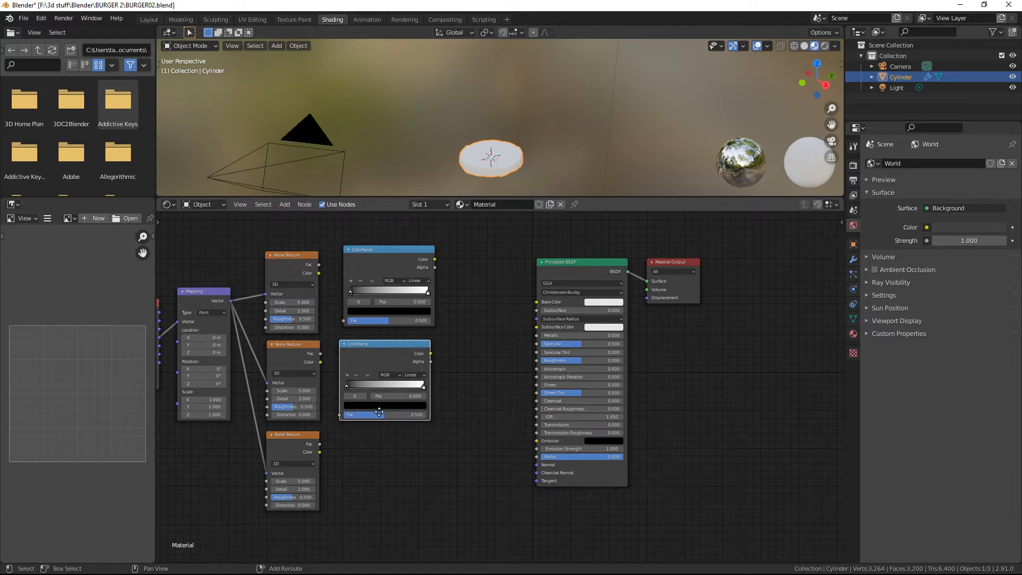
pyautogui.click(380, 507)
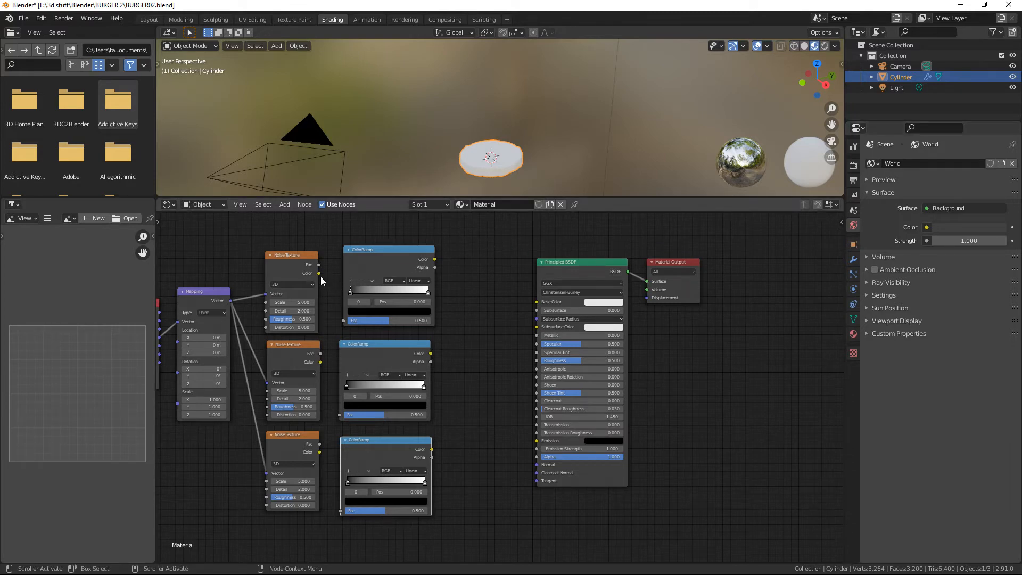
pyautogui.moveTo(319, 273); pyautogui.dragTo(343, 321)
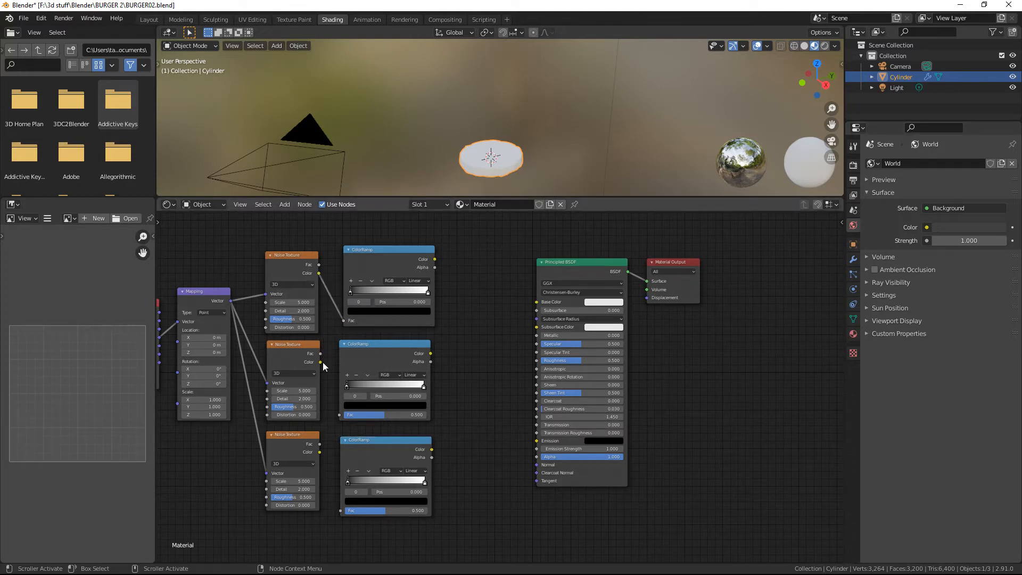
pyautogui.moveTo(321, 362); pyautogui.dragTo(339, 416)
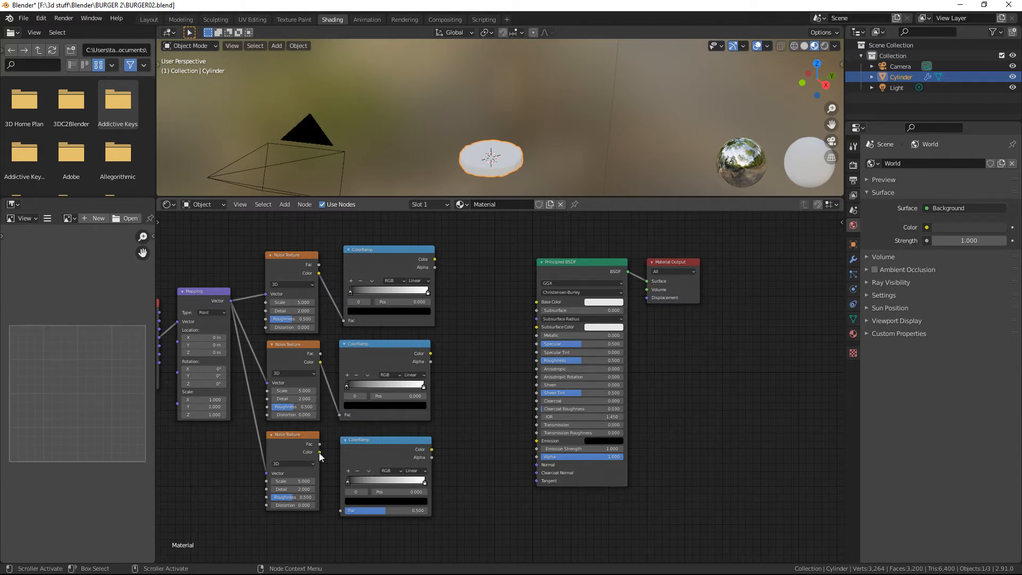
pyautogui.moveTo(320, 452); pyautogui.dragTo(337, 511)
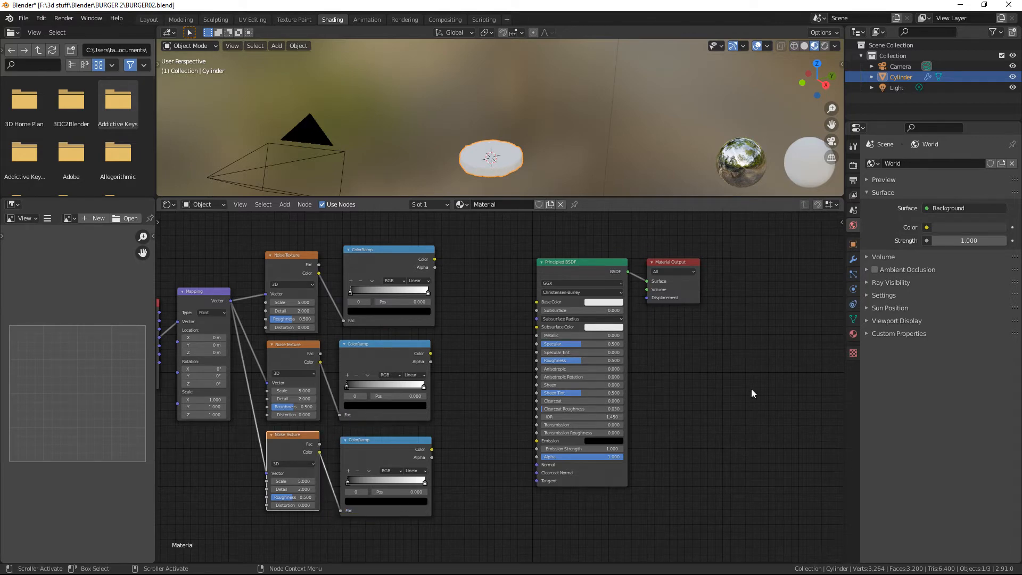
# - Move the Principled BSDF and Material Output farther right and connect the uppermost ColorRamp's Color output to Base Color
pyautogui.moveTo(661, 456); pyautogui.dragTo(614, 448, button='middle')
pyautogui.moveTo(685, 263); pyautogui.dragTo(558, 320)
pyautogui.moveTo(553, 270); pyautogui.dragTo(702, 260)
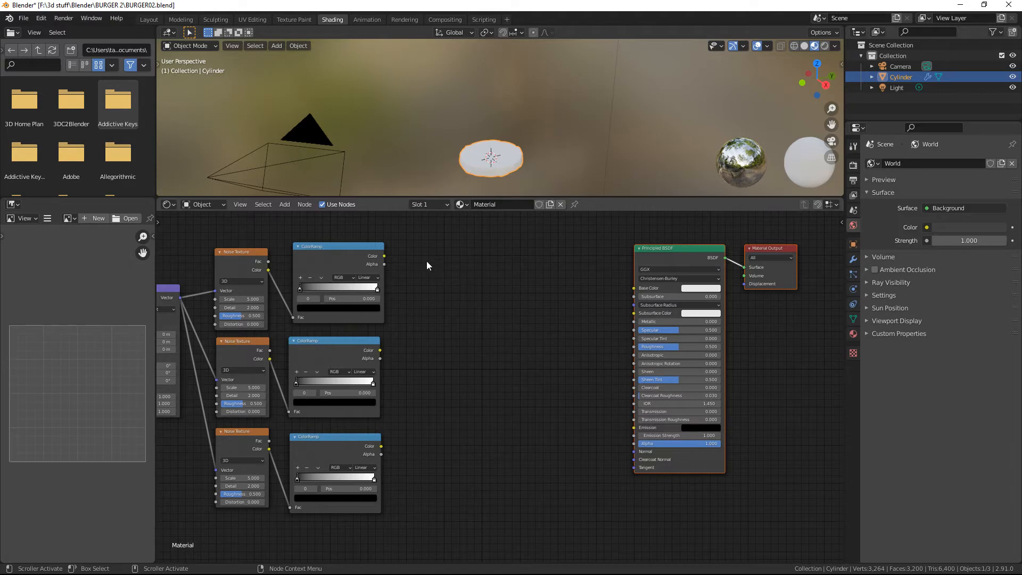
pyautogui.moveTo(384, 255); pyautogui.dragTo(635, 289)
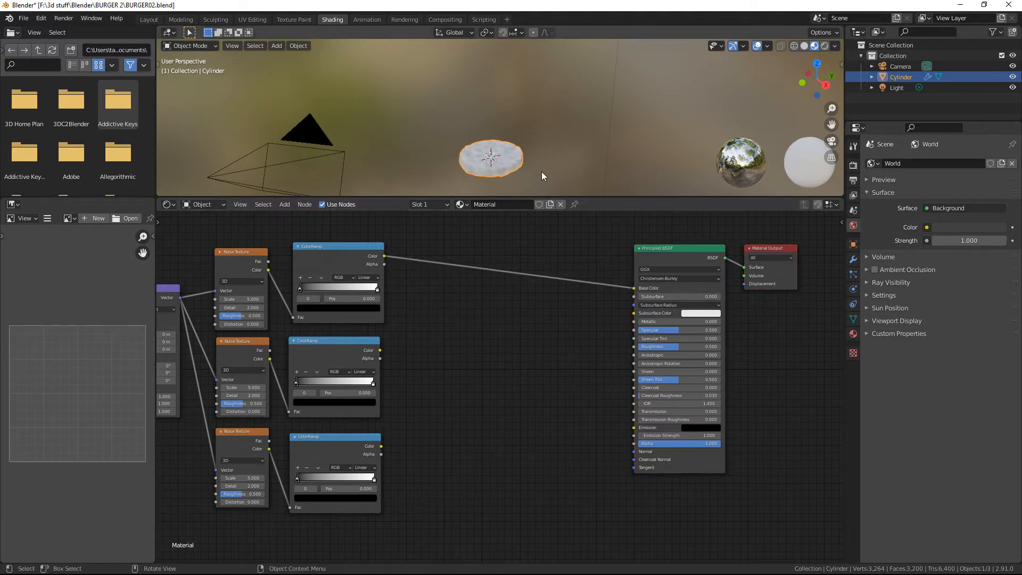
pyautogui.scroll(3, 541, 171)
pyautogui.moveTo(541, 172); pyautogui.dragTo(512, 118, button='middle')
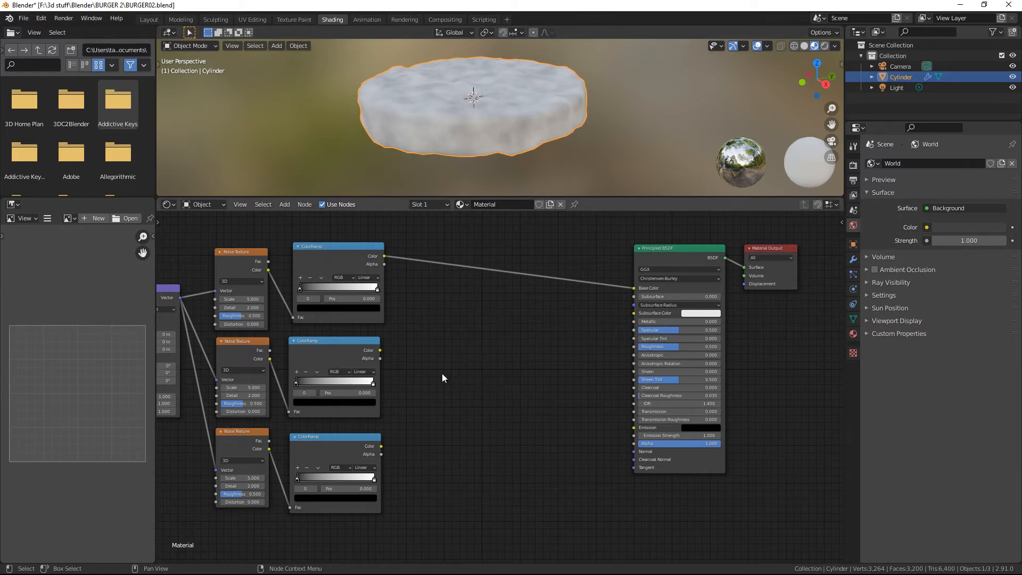
# - Add a MixRGB node between the ColorRamps and the Principled BSDF, and place a duplicate to its right
pyautogui.hotkey('shift', 'a')
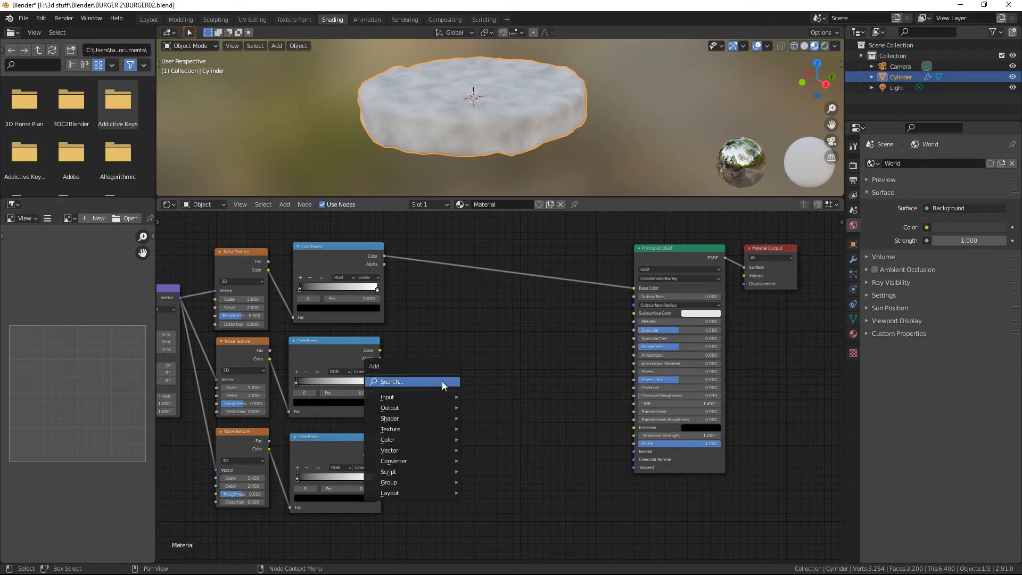
pyautogui.click(442, 382)
pyautogui.write('MIX')
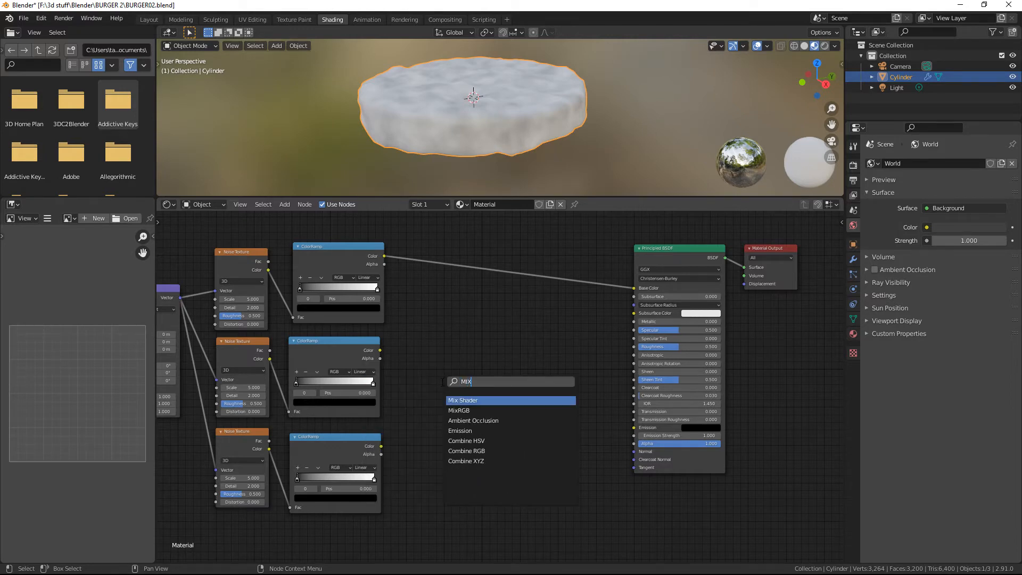
pyautogui.click(459, 411)
pyautogui.click(460, 354)
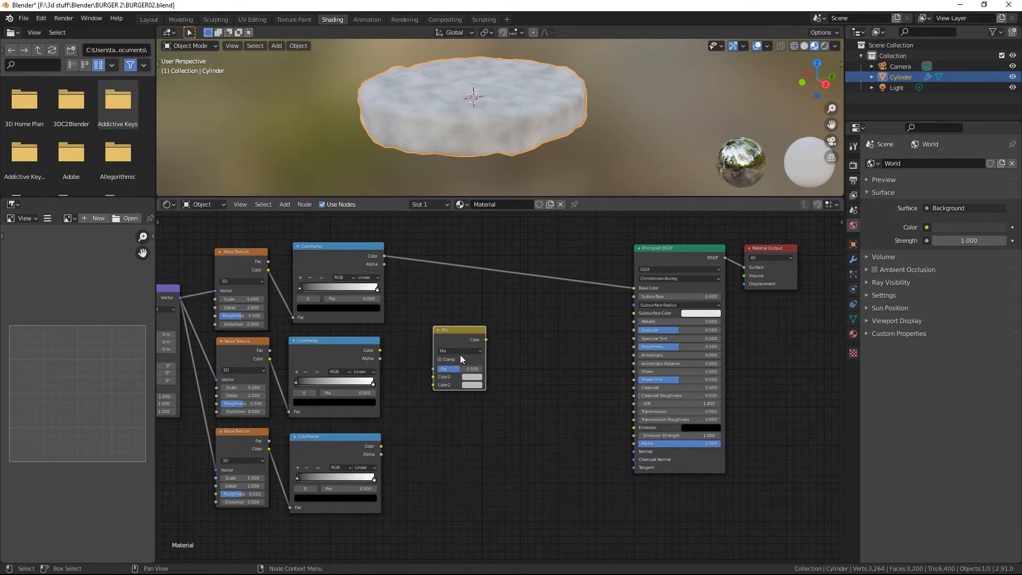
pyautogui.hotkey('shift', 'd')
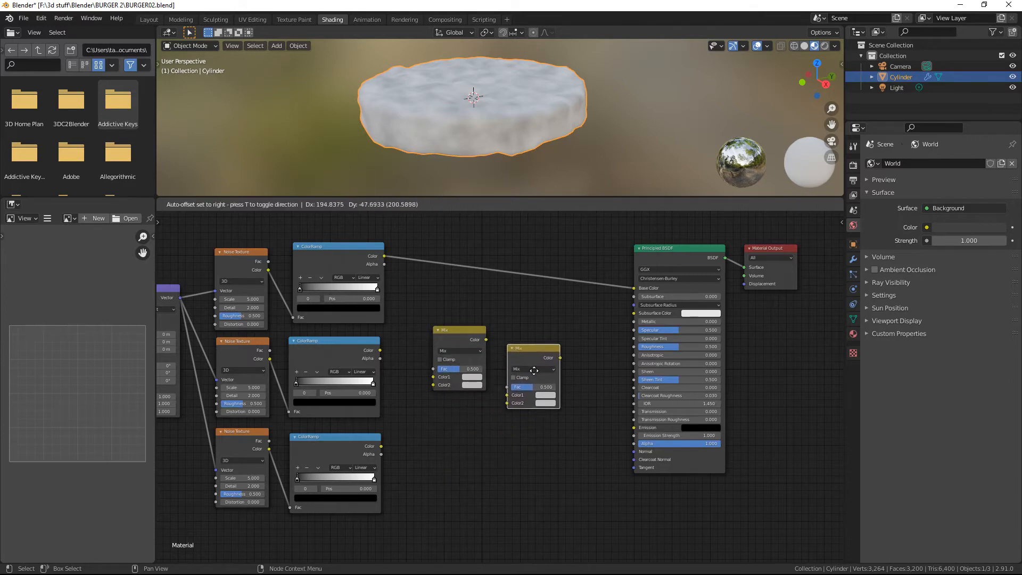
pyautogui.click(538, 376)
# - Connect the middle and lowest ColorRamps to the first Mix node's Color1 and Color2, and its Color output to the second Mix node's Color1
pyautogui.moveTo(381, 350); pyautogui.dragTo(434, 379)
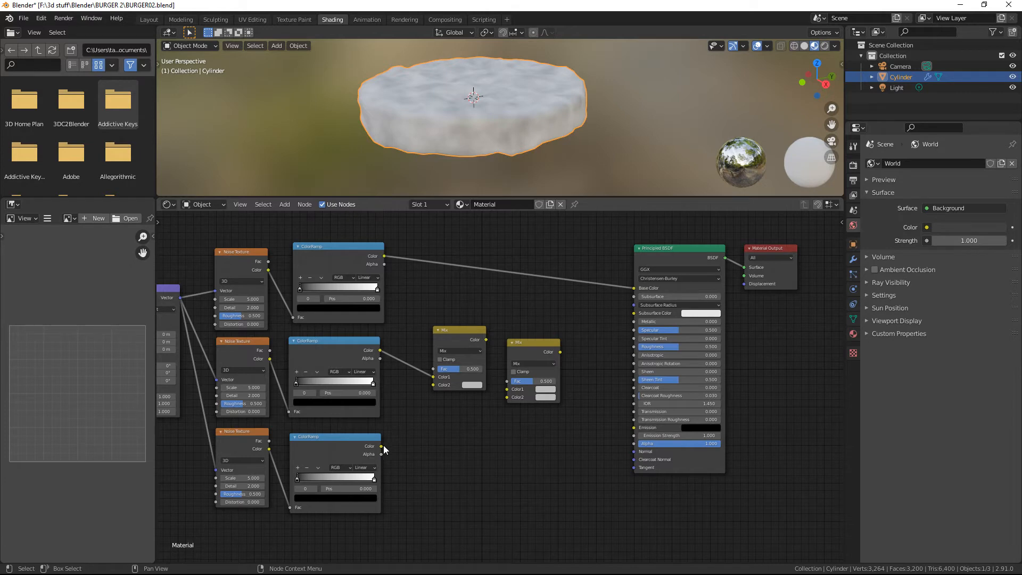
pyautogui.moveTo(382, 446); pyautogui.dragTo(452, 383)
pyautogui.moveTo(486, 339); pyautogui.dragTo(508, 391)
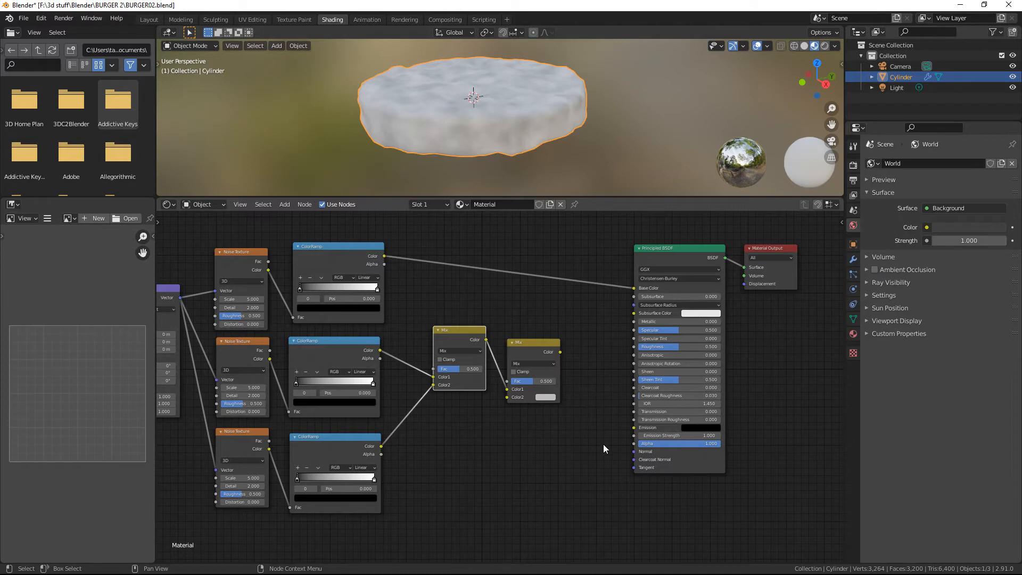
# - Connect the second Mix node's Color output to the Material Output's Displacement and shift the Principled BSDF slightly up and left
pyautogui.moveTo(603, 451); pyautogui.dragTo(467, 470, button='middle')
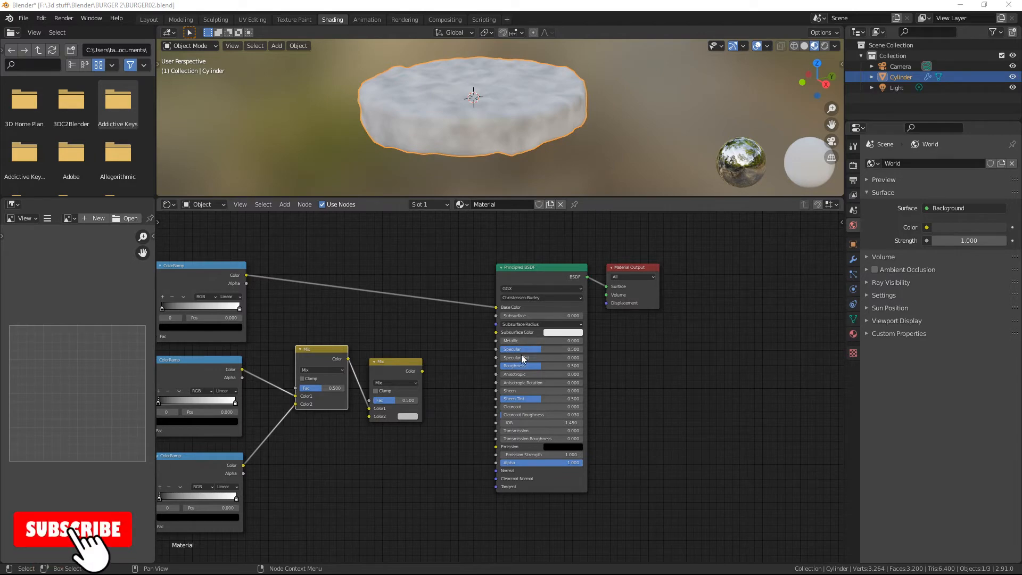
pyautogui.moveTo(422, 371); pyautogui.dragTo(606, 302)
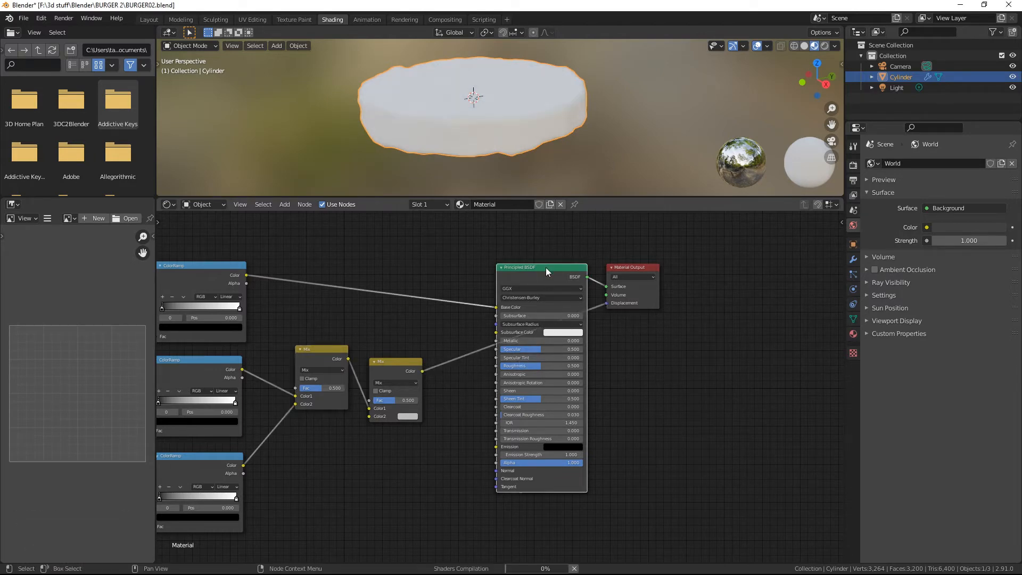
pyautogui.moveTo(545, 267); pyautogui.dragTo(524, 256)
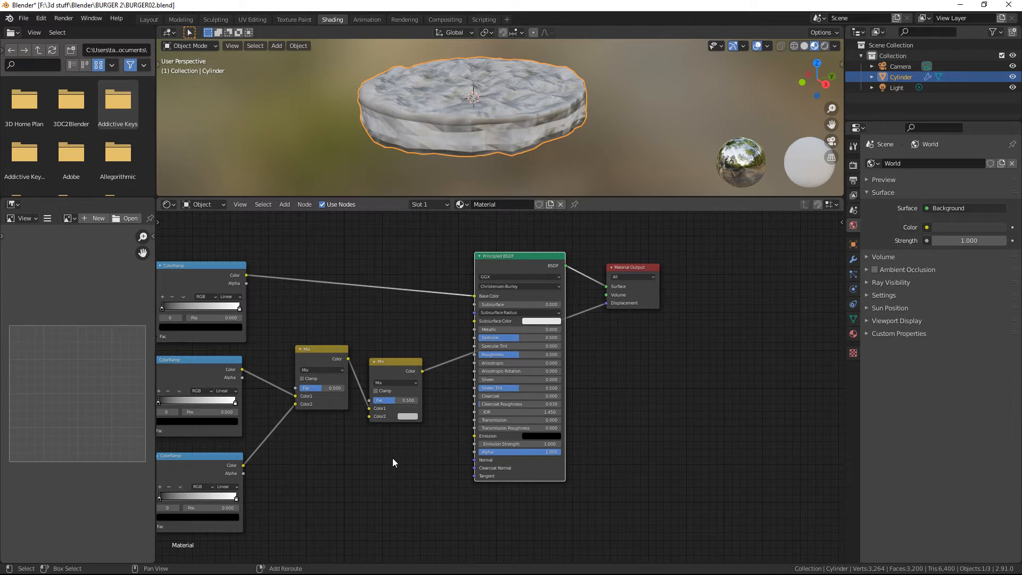
# - Move the uppermost ColorRamp's white stop to position 0.759 and recolor it dark reddish brown
pyautogui.keyDown('shift'); pyautogui.moveTo(392, 457); pyautogui.dragTo(674, 442, button='middle'); pyautogui.keyUp('shift')
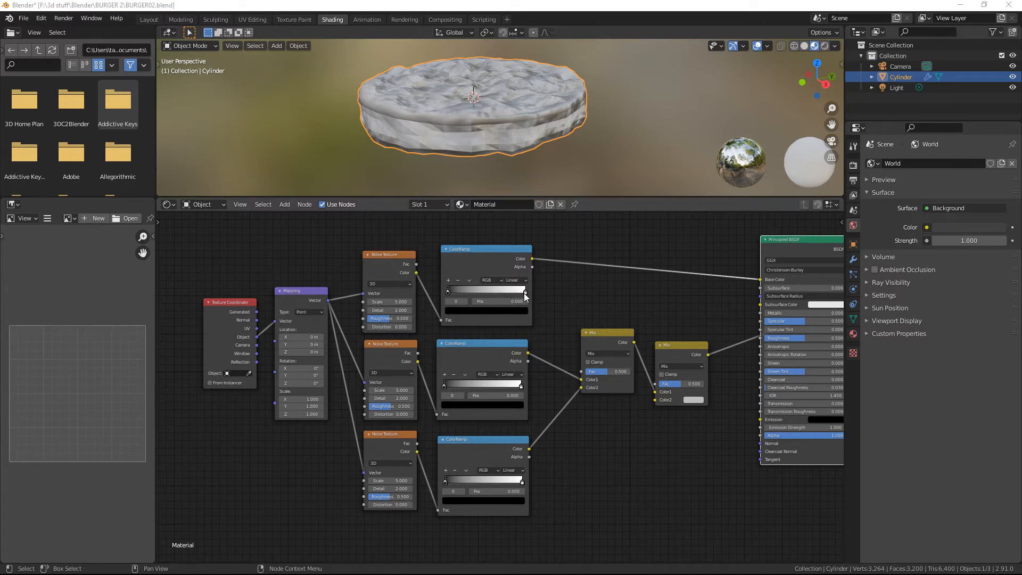
pyautogui.moveTo(525, 292); pyautogui.dragTo(467, 294)
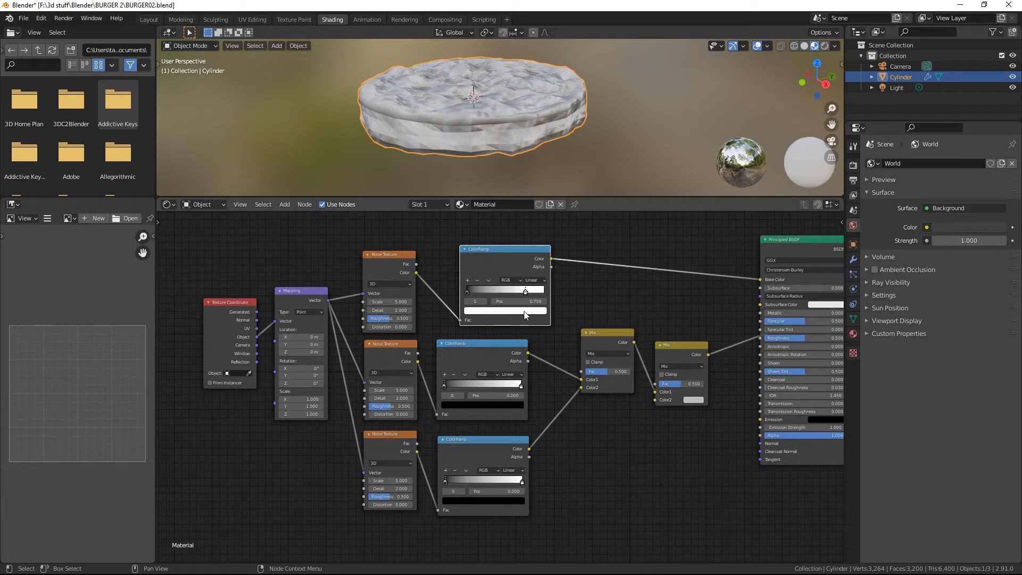
pyautogui.click(524, 311)
pyautogui.moveTo(529, 228)
pyautogui.mouseDown()
pyautogui.moveTo(530, 237)
pyautogui.moveTo(488, 249)
pyautogui.mouseUp()
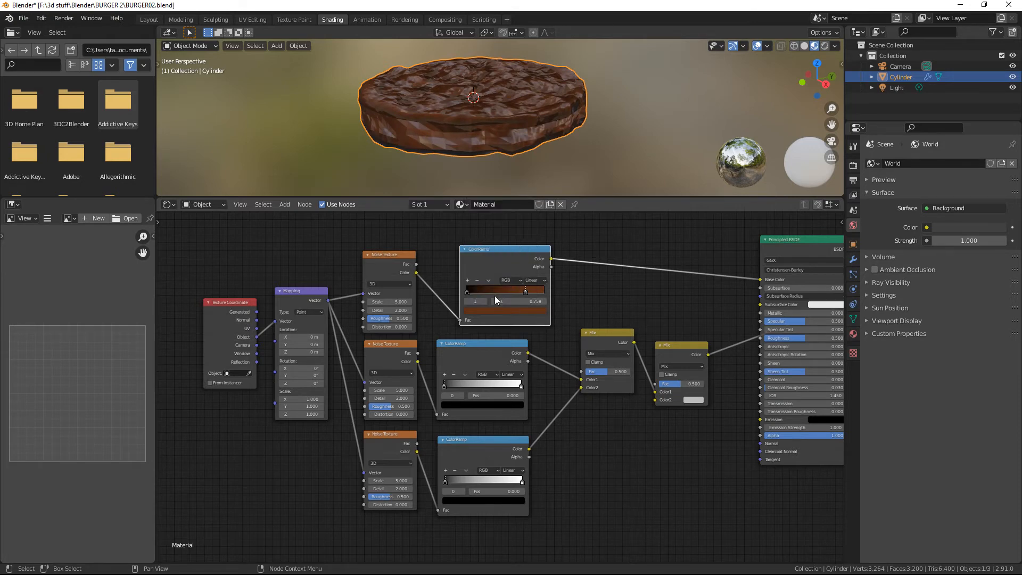
# - Move the uppermost ColorRamp's black stop to position 0.264 and recolor it light orange-brown
pyautogui.moveTo(467, 292); pyautogui.dragTo(489, 292)
pyautogui.click(489, 309)
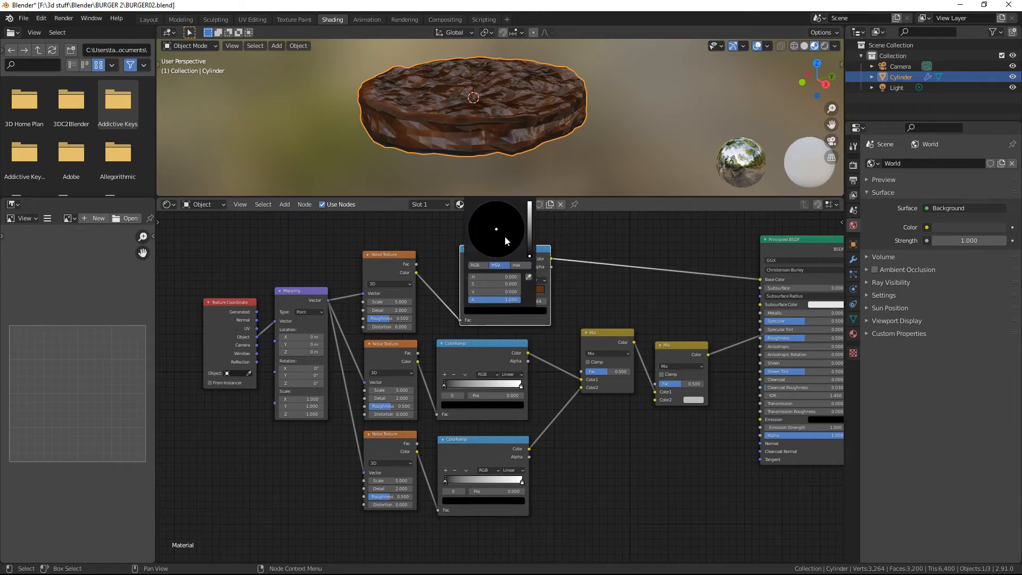
pyautogui.moveTo(530, 259); pyautogui.dragTo(489, 248)
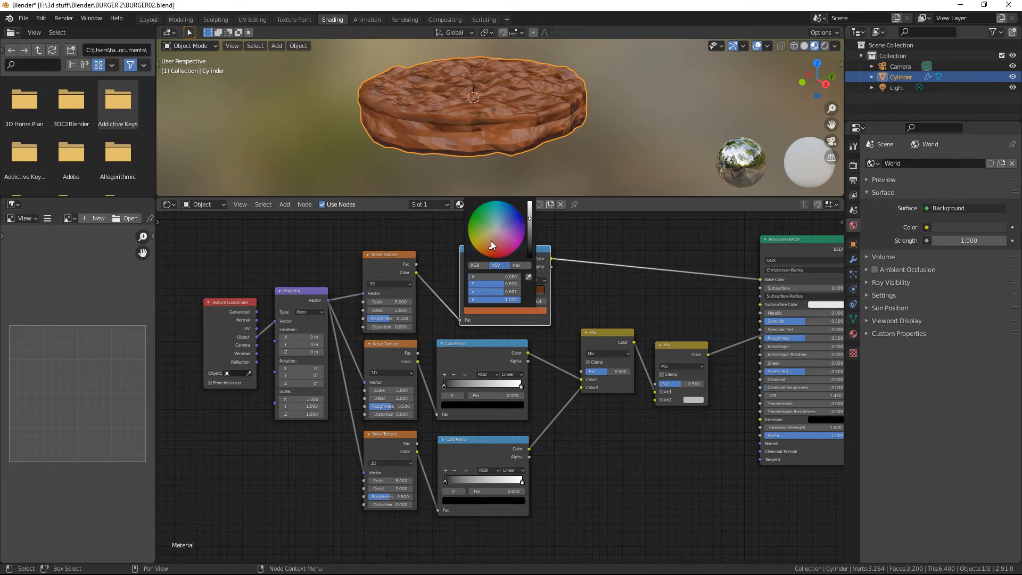
pyautogui.moveTo(490, 249); pyautogui.dragTo(503, 244)
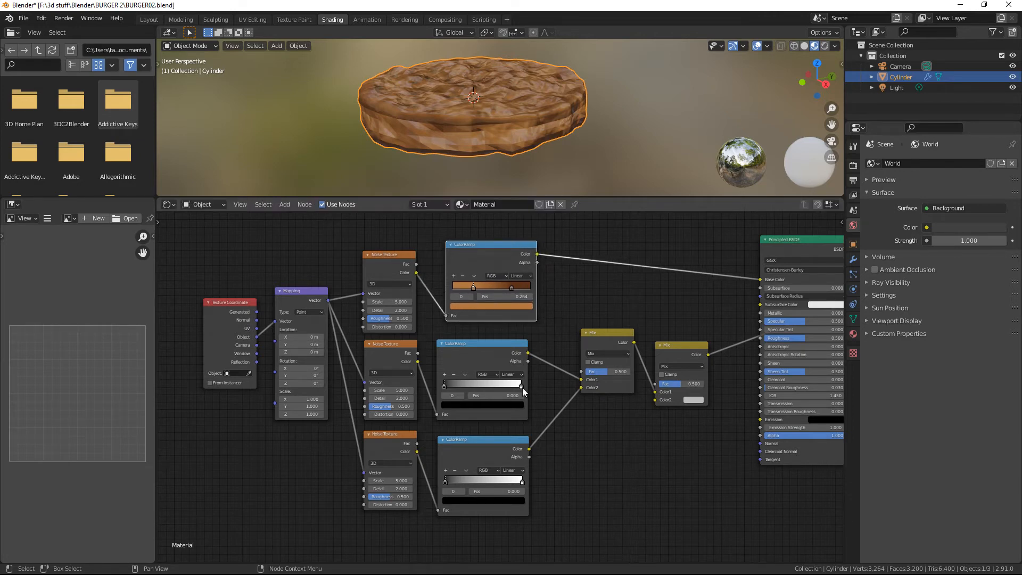
# - Tighten the middle and lowest ColorRamps by shifting their white stops inward, with black stops at positions 0.282 and 0.095
pyautogui.moveTo(522, 387); pyautogui.dragTo(469, 384)
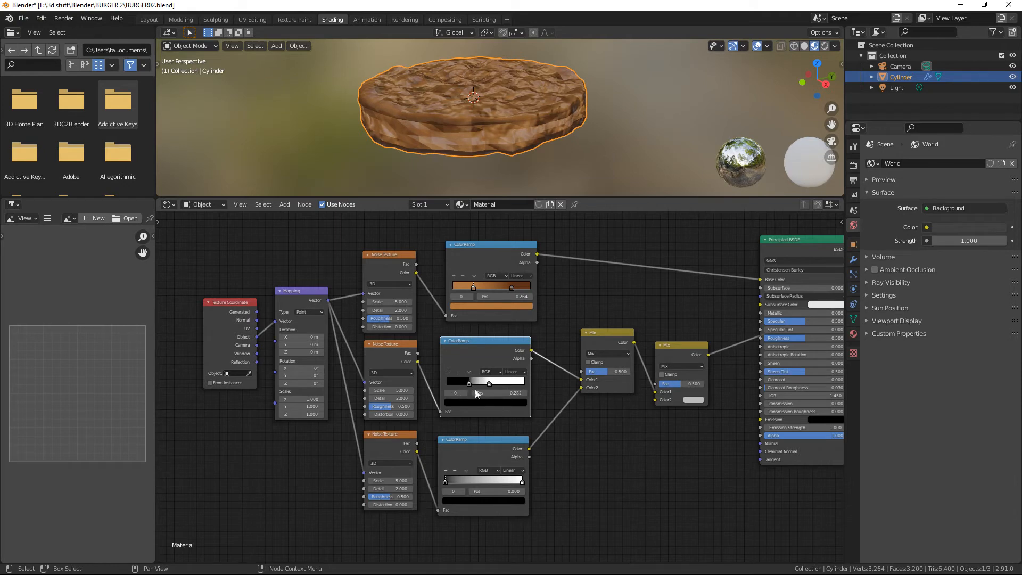
pyautogui.click(472, 436)
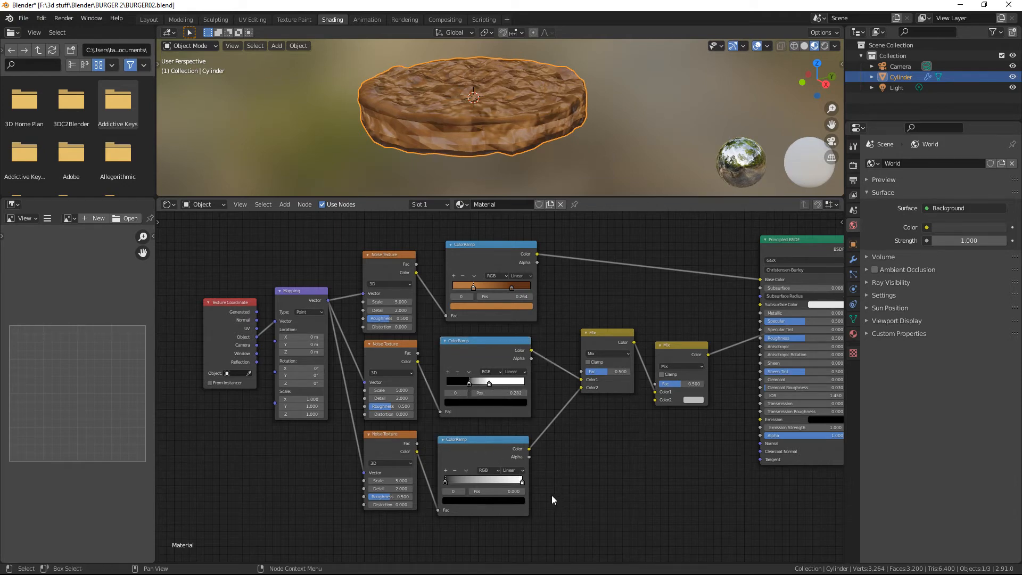
pyautogui.moveTo(521, 481); pyautogui.dragTo(454, 486)
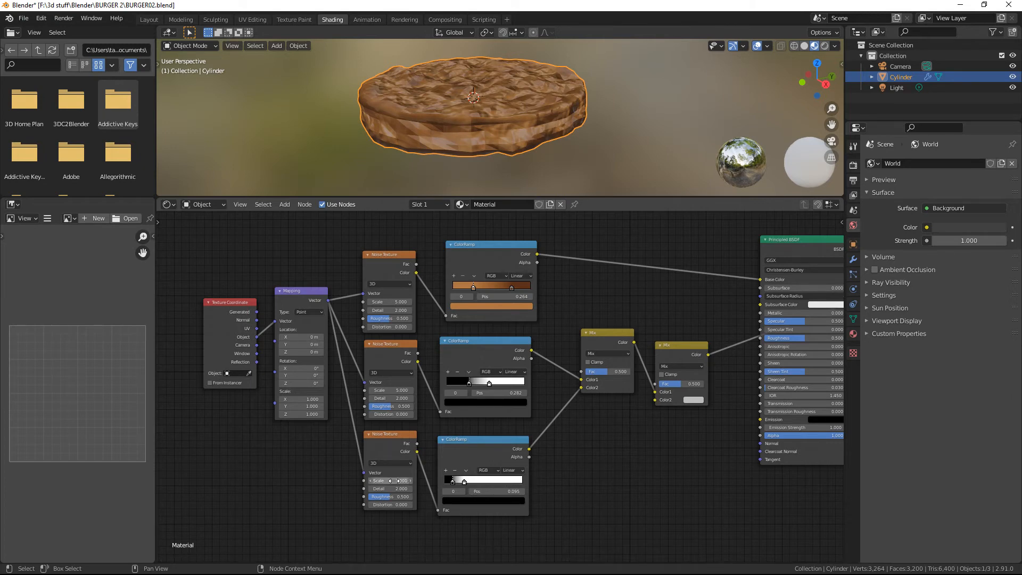
# - Set the Noise Texture scales to about 13.3 for the uppermost, 9.1 for the middle and 23.9 for the lowest
pyautogui.moveTo(398, 481); pyautogui.dragTo(424, 481)
pyautogui.moveTo(391, 302); pyautogui.dragTo(430, 303)
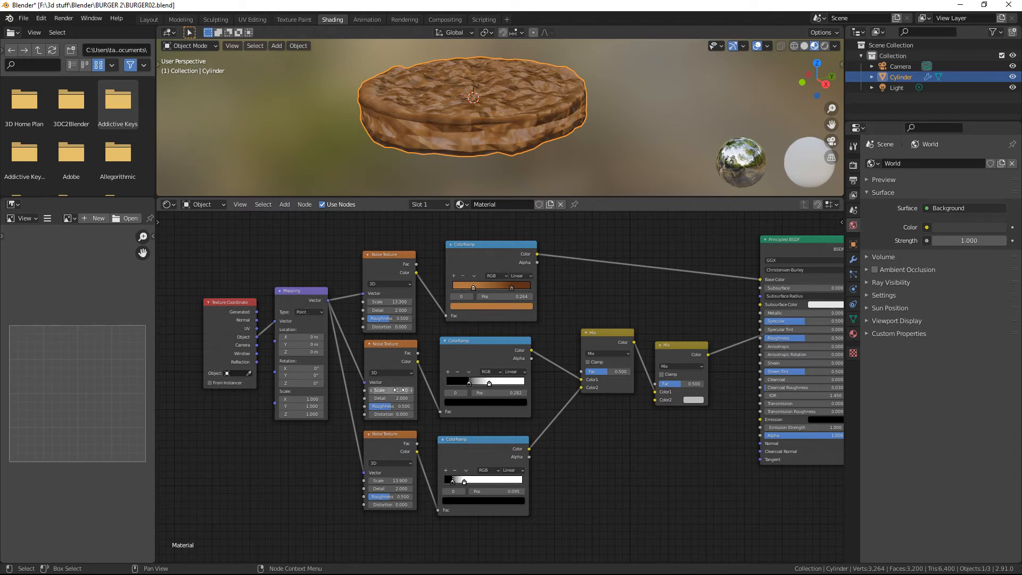
pyautogui.moveTo(392, 390); pyautogui.dragTo(404, 390)
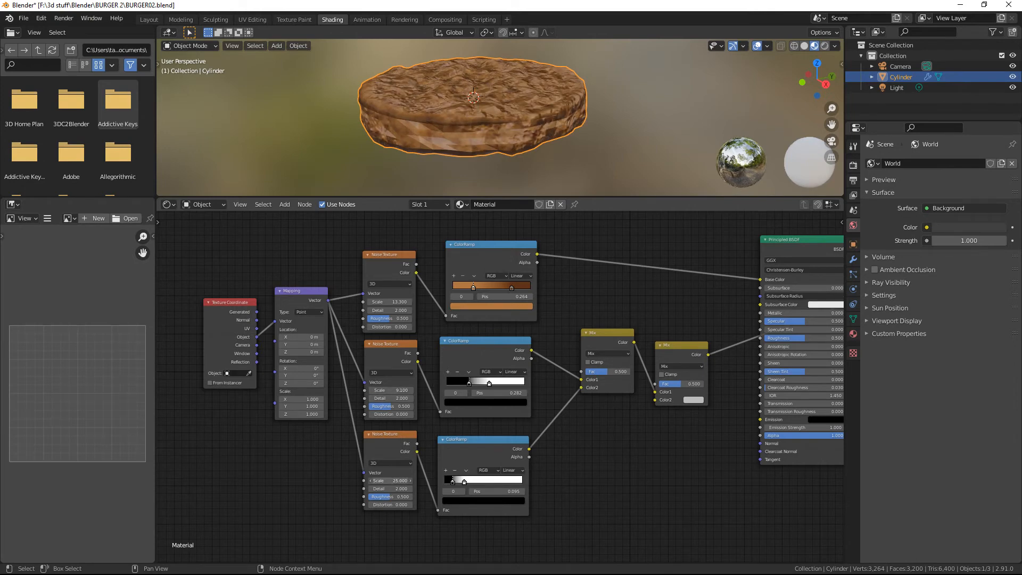
pyautogui.moveTo(391, 481); pyautogui.dragTo(395, 481)
pyautogui.moveTo(650, 465); pyautogui.dragTo(604, 479, button='middle')
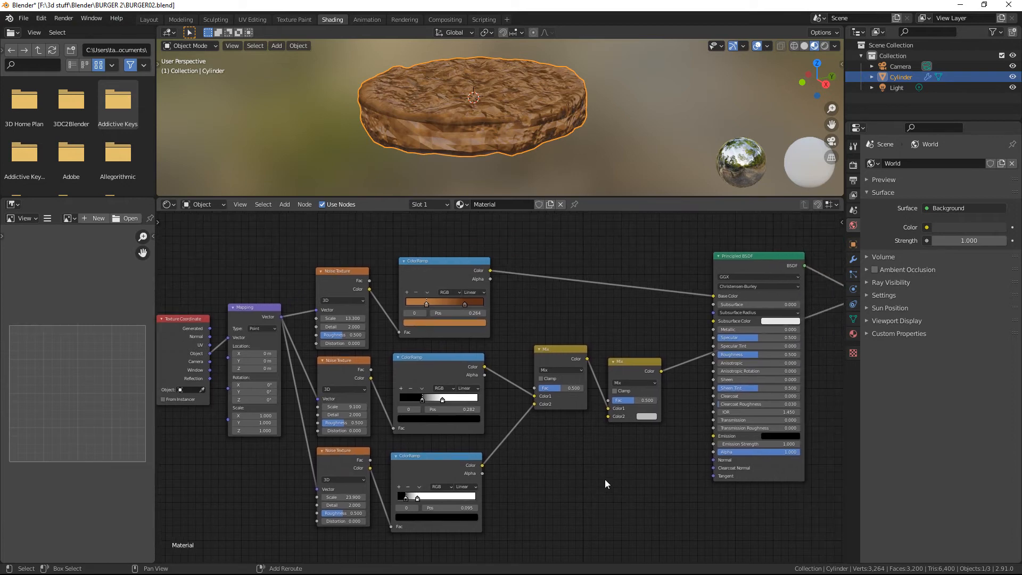
# - Move the uppermost ColorRamp's dark brown stop to position 0.605 and its light brown stop to 0.318
pyautogui.moveTo(564, 170); pyautogui.dragTo(538, 176, button='middle')
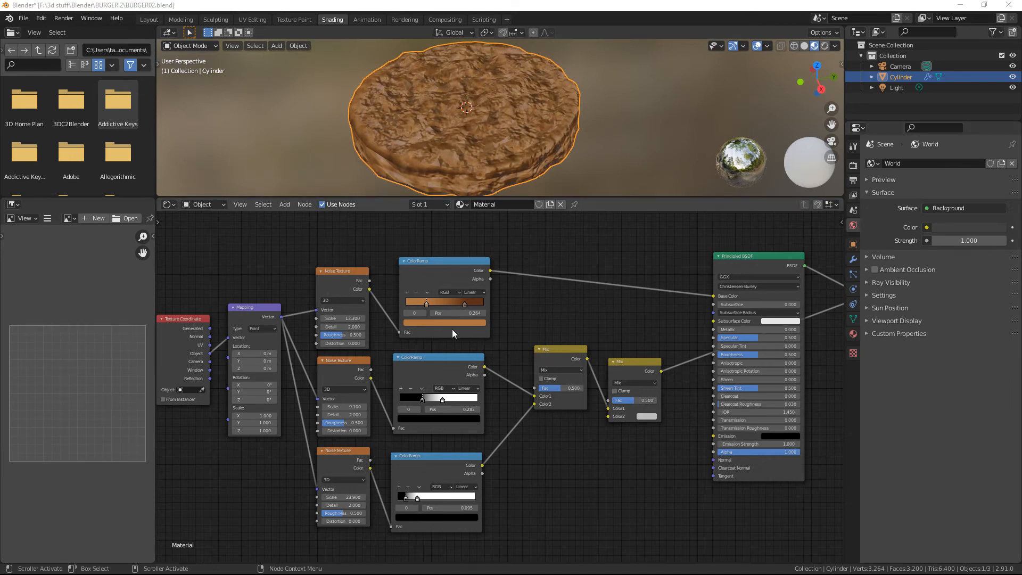
pyautogui.moveTo(464, 305); pyautogui.dragTo(452, 303)
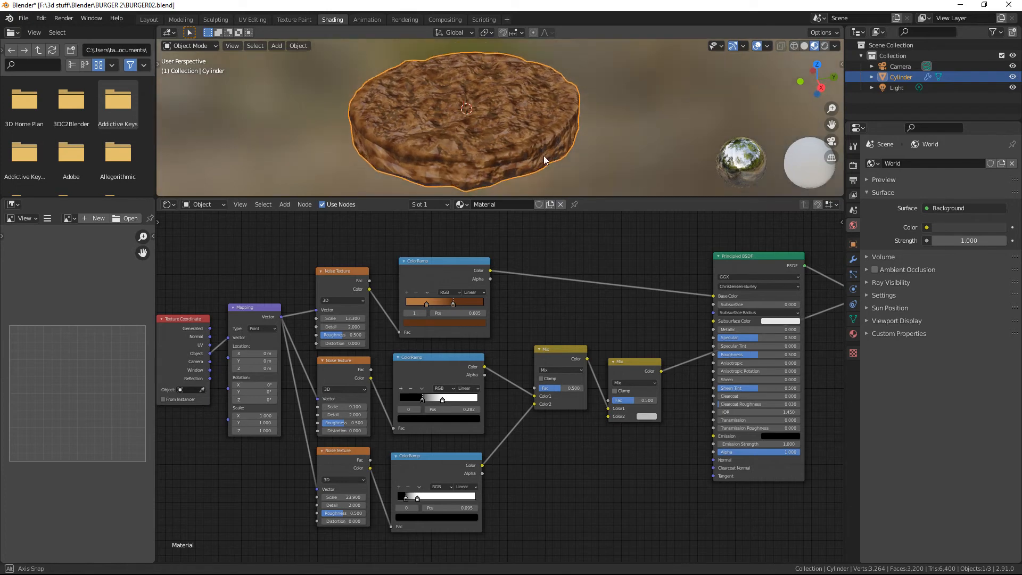
pyautogui.moveTo(544, 156)
pyautogui.mouseDown(button='middle')
pyautogui.moveTo(544, 125)
pyautogui.moveTo(559, 137)
pyautogui.moveTo(549, 143)
pyautogui.mouseUp(button='middle')
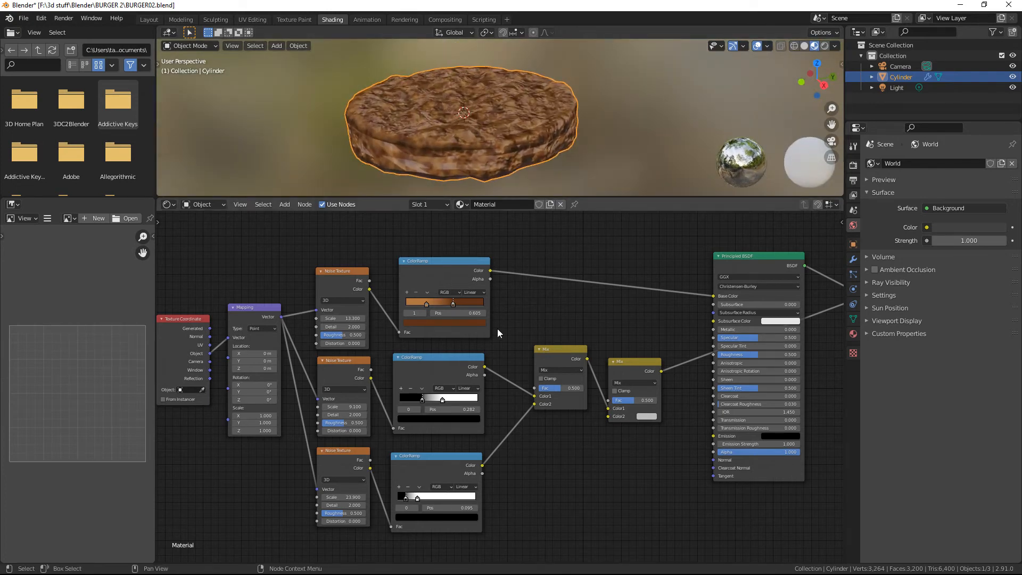
pyautogui.moveTo(426, 305); pyautogui.dragTo(431, 304)
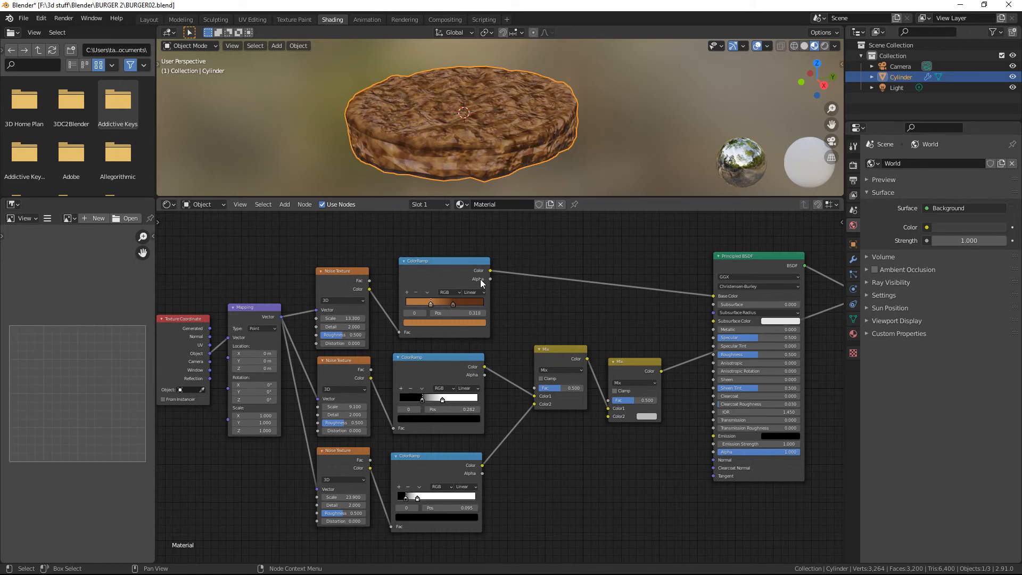
pyautogui.moveTo(468, 138); pyautogui.dragTo(541, 132, button='middle')
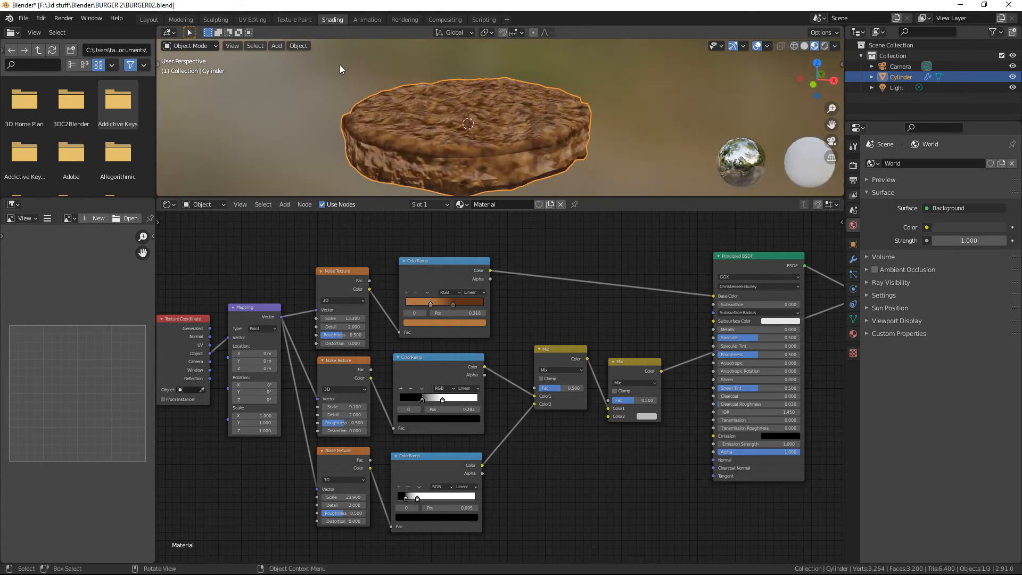
# - Switch to the Modeling workspace
pyautogui.click(186, 20)
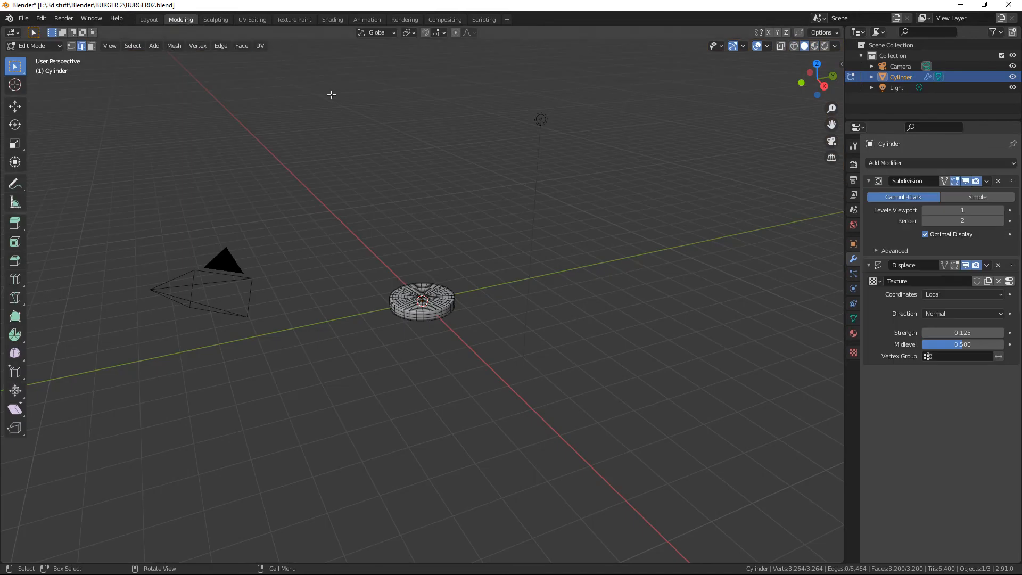
# - Return to the Layout workspace, show the patty in Material Preview shading and enlarge the 3D viewport
pyautogui.click(149, 21)
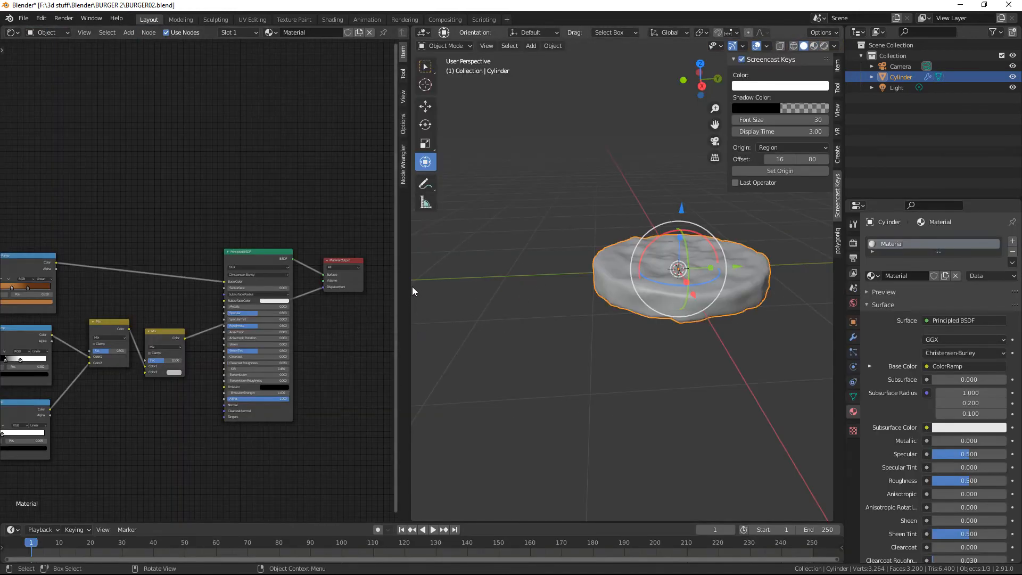
pyautogui.moveTo(583, 346); pyautogui.dragTo(605, 322, button='middle')
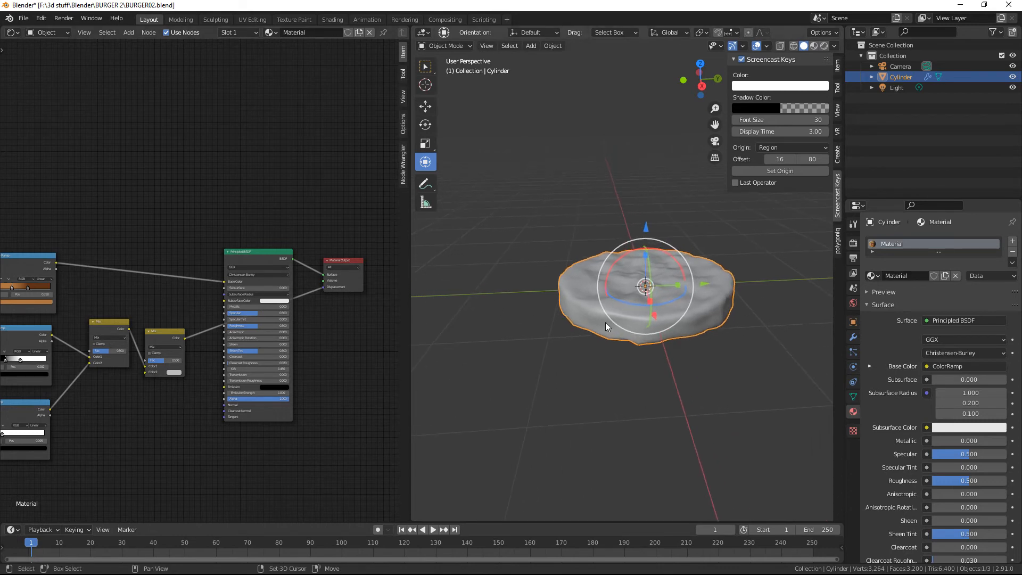
pyautogui.click(812, 45)
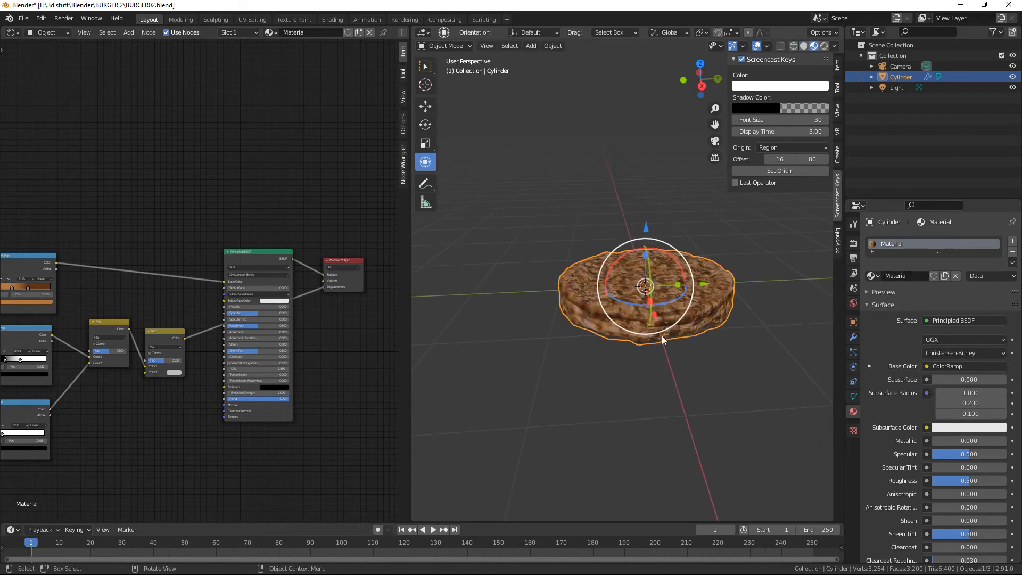
pyautogui.moveTo(662, 335)
pyautogui.mouseDown(button='middle')
pyautogui.moveTo(652, 333)
pyautogui.moveTo(675, 344)
pyautogui.moveTo(697, 285)
pyautogui.moveTo(656, 274)
pyautogui.moveTo(583, 194)
pyautogui.moveTo(515, 206)
pyautogui.moveTo(531, 328)
pyautogui.moveTo(581, 335)
pyautogui.moveTo(616, 312)
pyautogui.mouseUp(button='middle')
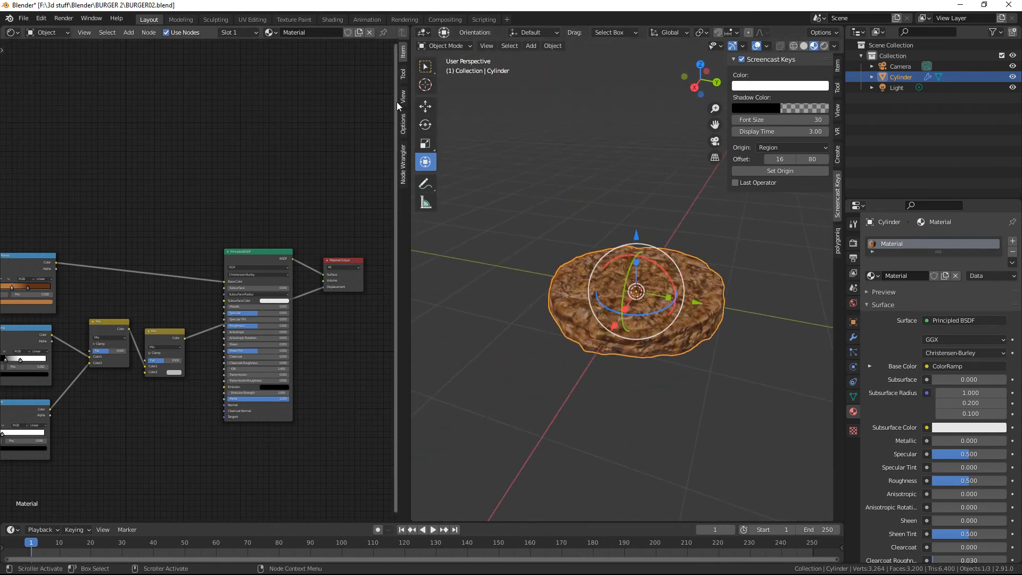
pyautogui.moveTo(410, 68); pyautogui.dragTo(195, 68)
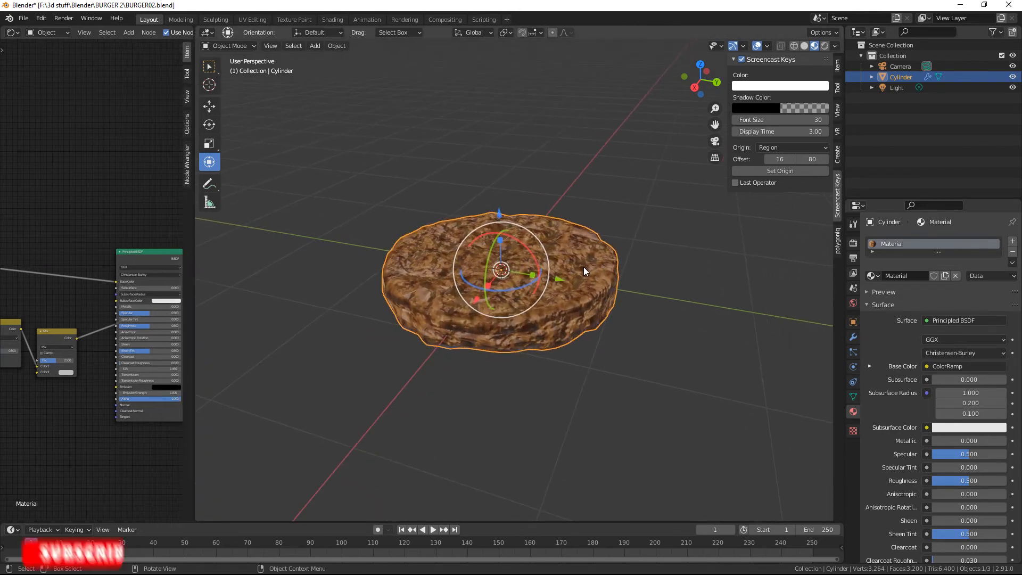
pyautogui.moveTo(602, 336)
pyautogui.mouseDown(button='middle')
pyautogui.moveTo(611, 312)
pyautogui.moveTo(606, 320)
pyautogui.mouseUp(button='middle')
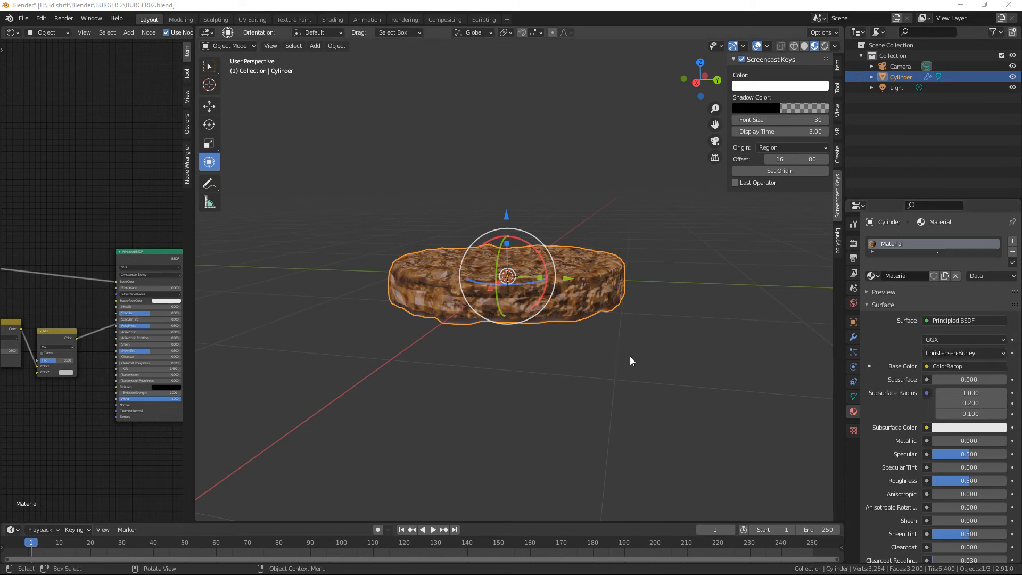
pyautogui.moveTo(631, 361); pyautogui.dragTo(614, 399, button='middle')
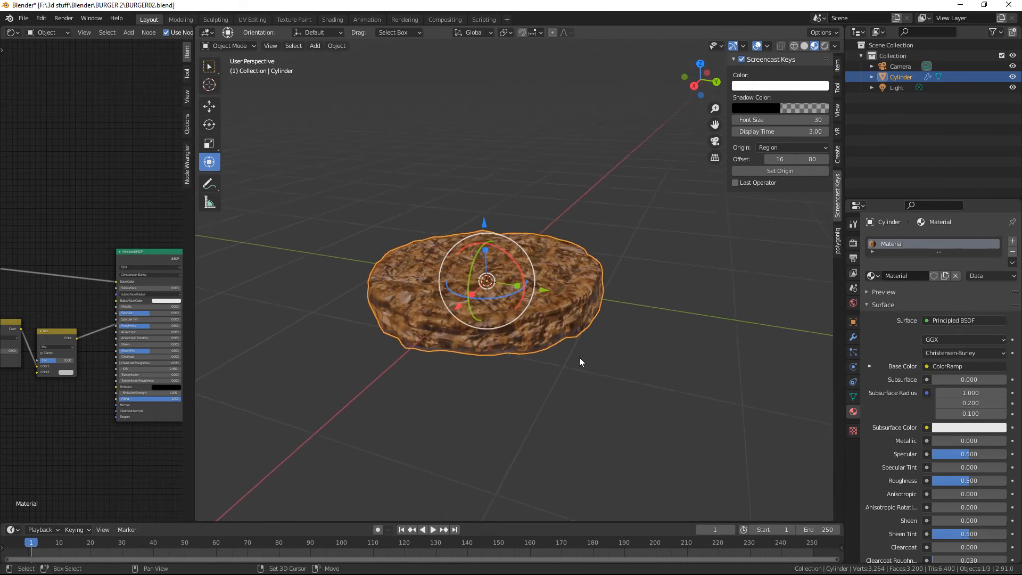
# - Snap the patty to the 3D cursor and add a mesh plane at the same point
pyautogui.hotkey('shift', 's')
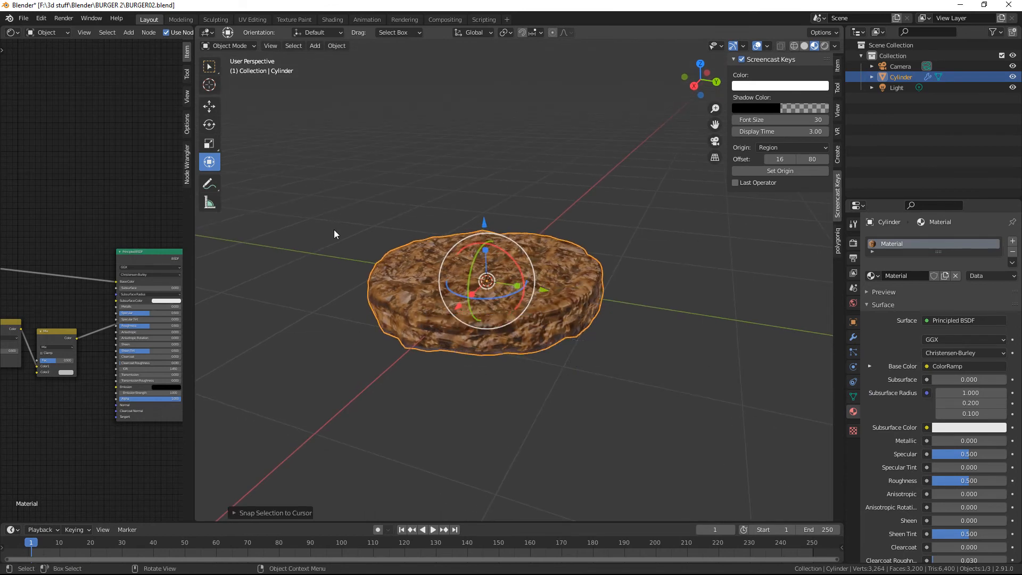
pyautogui.hotkey('shift', 'a')
pyautogui.moveTo(360, 262)
pyautogui.click(401, 267)
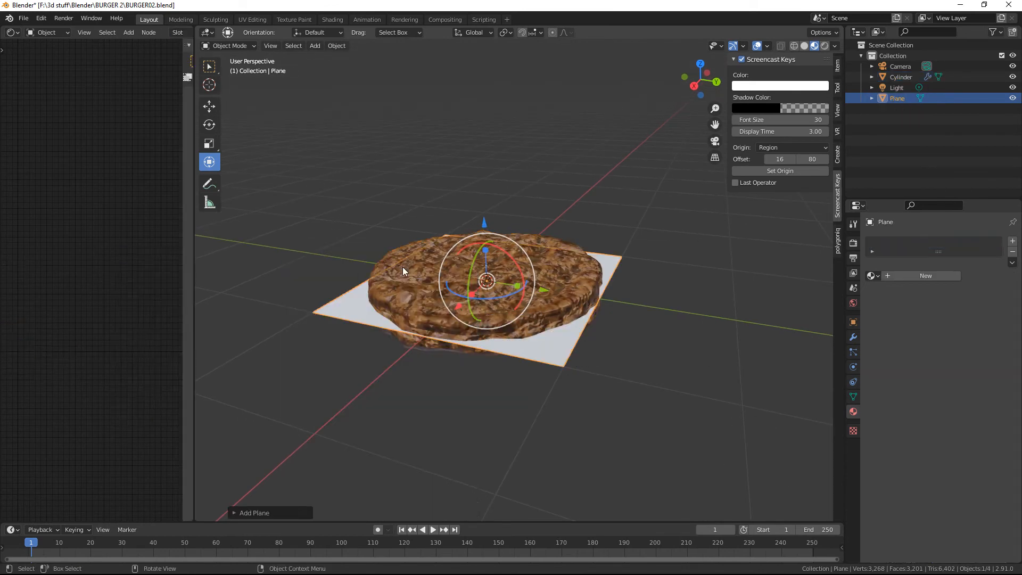
# - Move the plane up about 0.65 m along the Z axis so it sits above the patty
pyautogui.moveTo(402, 266); pyautogui.dragTo(513, 223, button='middle')
pyautogui.press('g')
pyautogui.press('z')
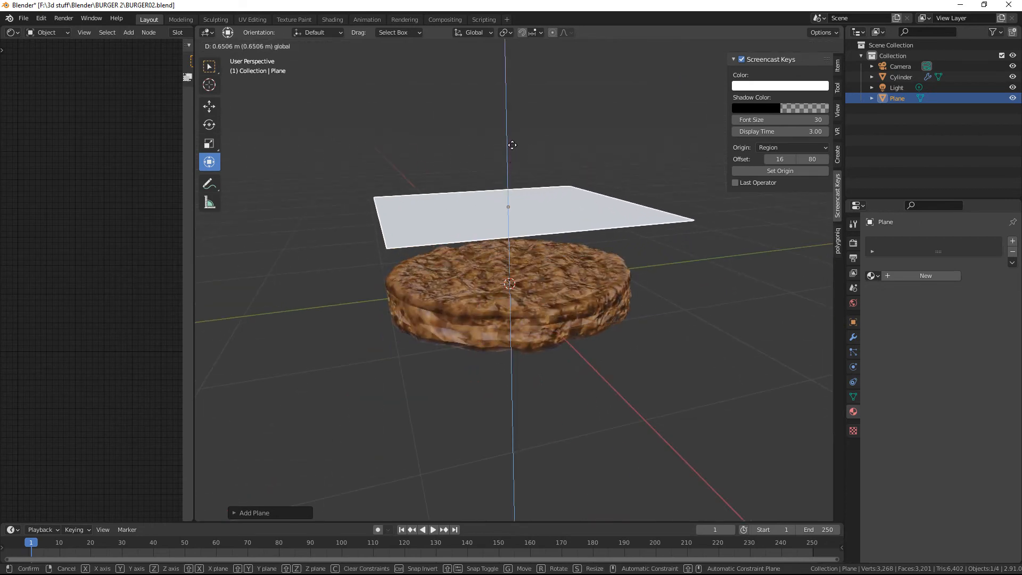
pyautogui.click(536, 316)
pyautogui.rightClick(535, 316)
pyautogui.click(536, 316)
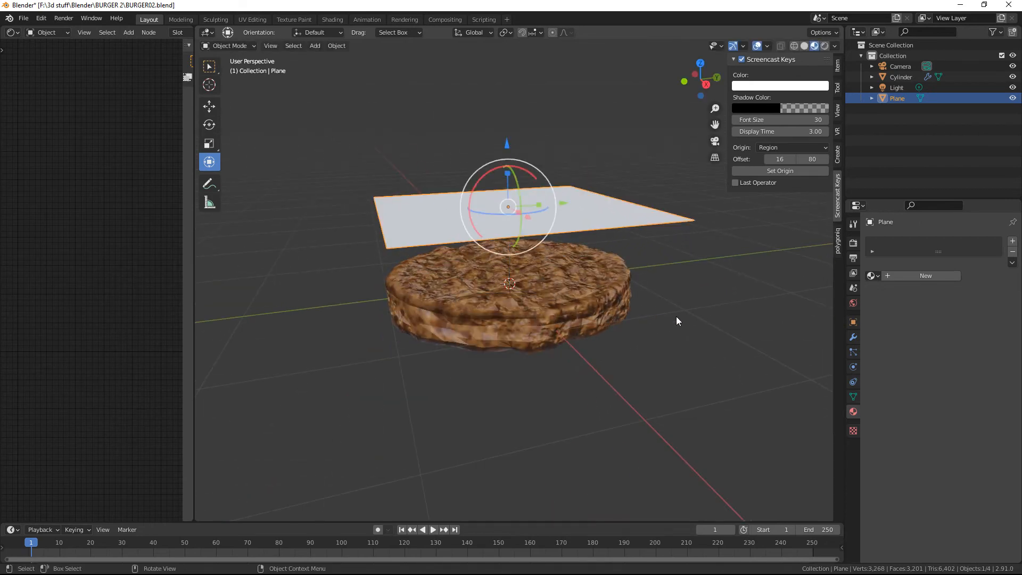
# - Raise the patty's Subdivision viewport level to 3 and shade the patty smooth
pyautogui.click(853, 337)
pyautogui.click(558, 306)
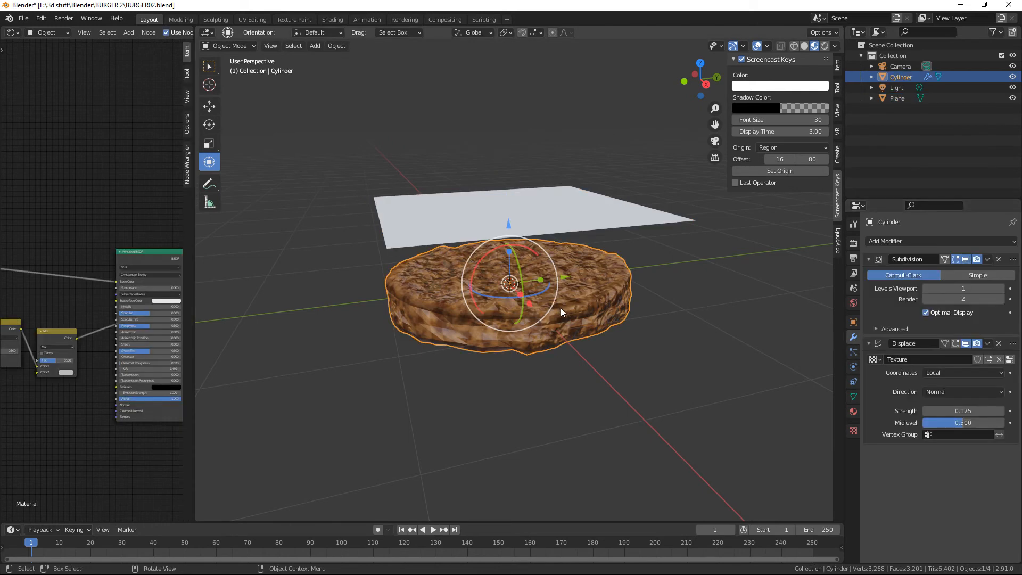
pyautogui.click(1001, 289)
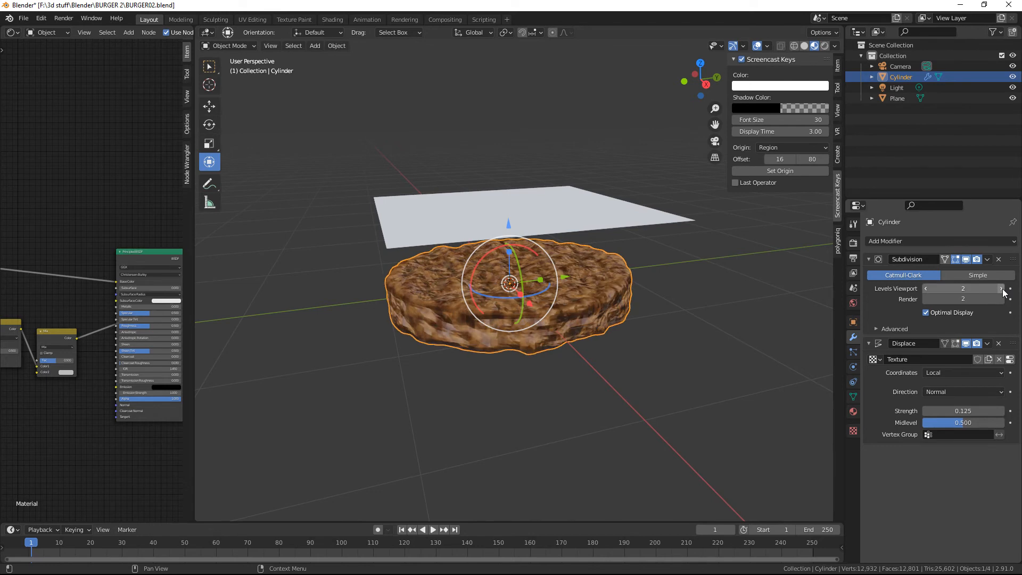
pyautogui.click(1001, 289)
pyautogui.moveTo(657, 370); pyautogui.dragTo(607, 376, button='middle')
pyautogui.rightClick(552, 355)
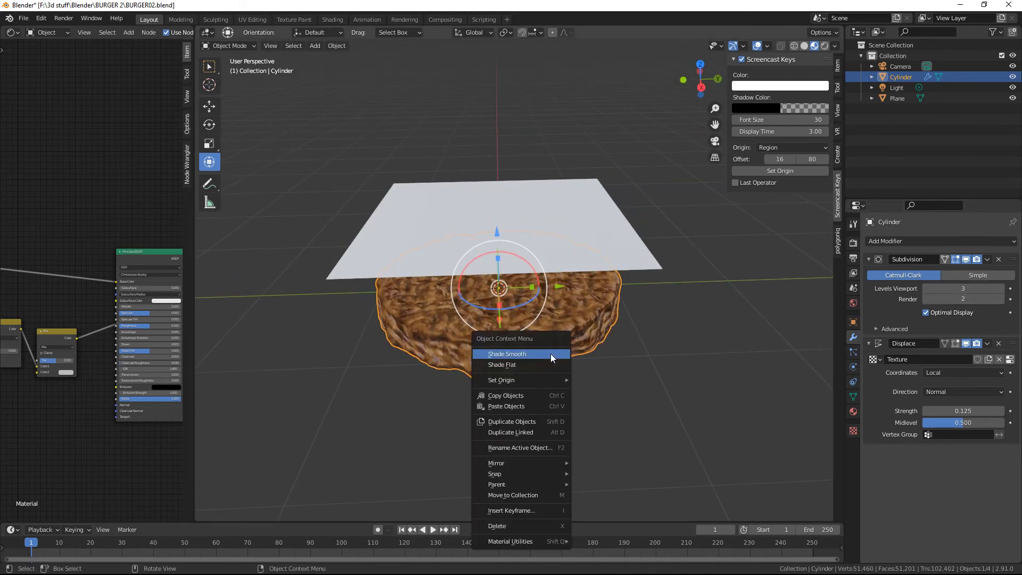
pyautogui.click(550, 353)
# - Enable Cloth physics on the plane and Collision physics on the patty
pyautogui.click(563, 230)
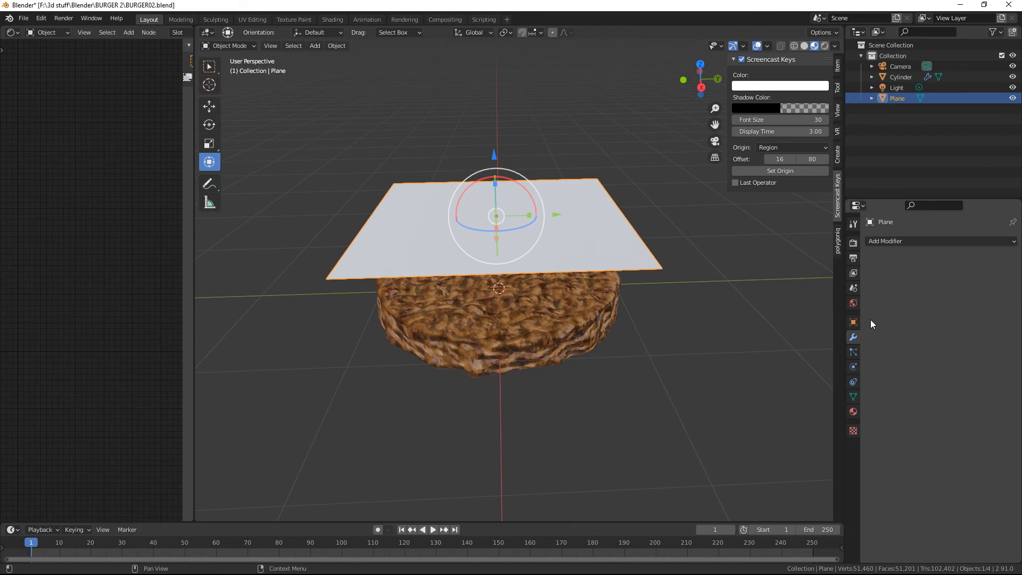
pyautogui.click(853, 366)
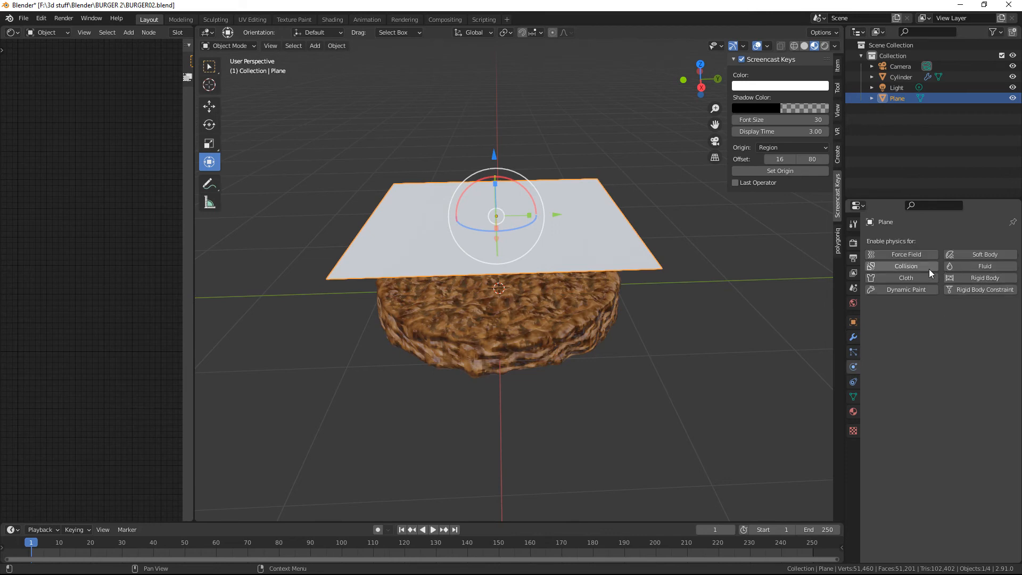
pyautogui.click(908, 278)
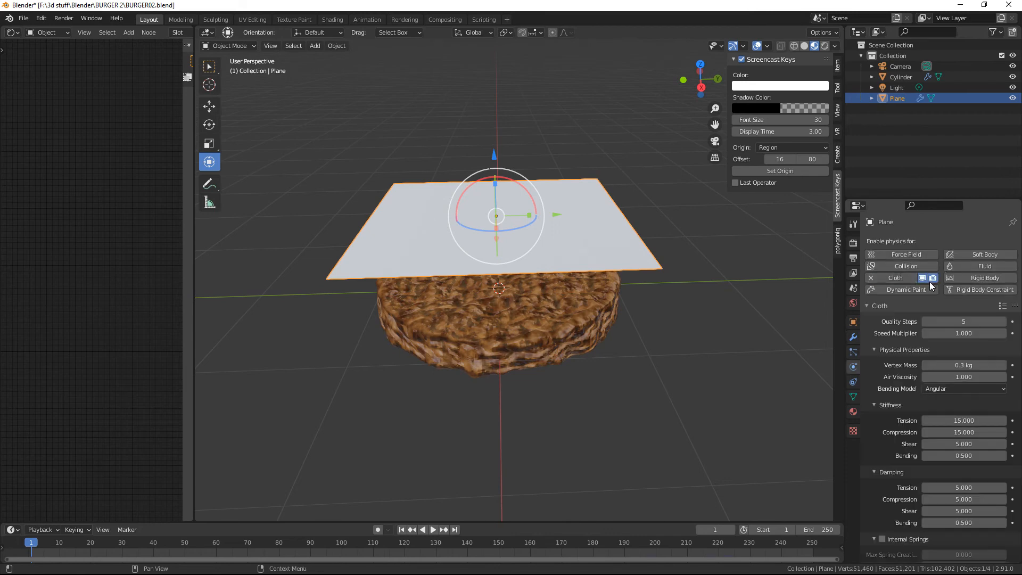
pyautogui.click(537, 328)
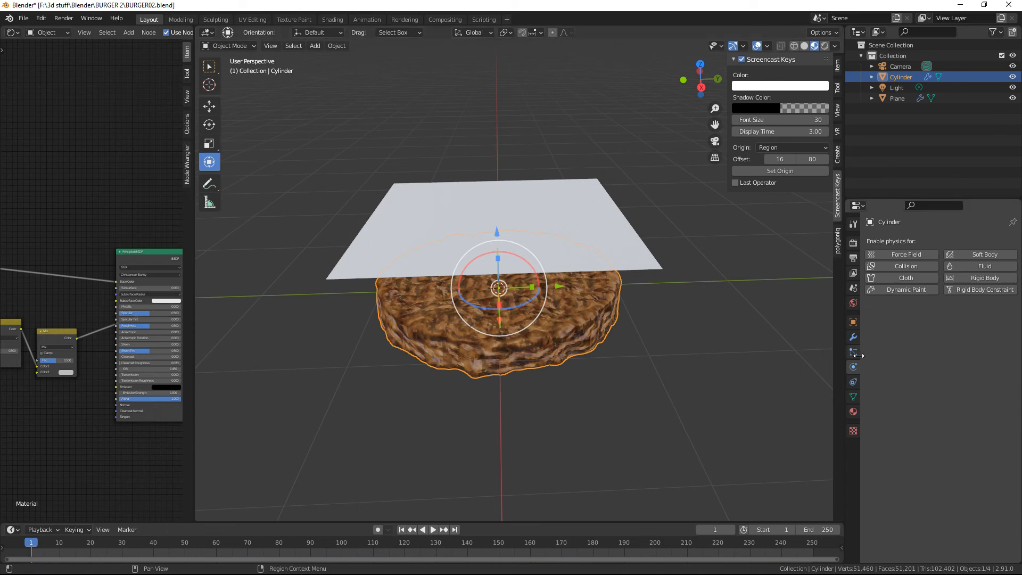
pyautogui.click(907, 266)
# - Divide the plane in Edit Mode with 30 evenly spaced, unslid loop cuts in one direction
pyautogui.click(558, 244)
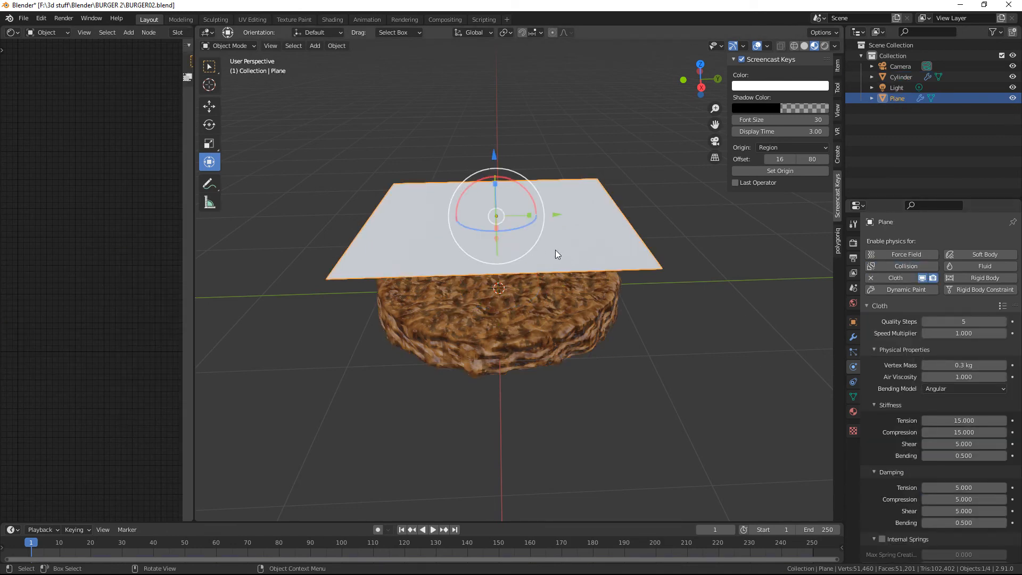
pyautogui.press('Tab')
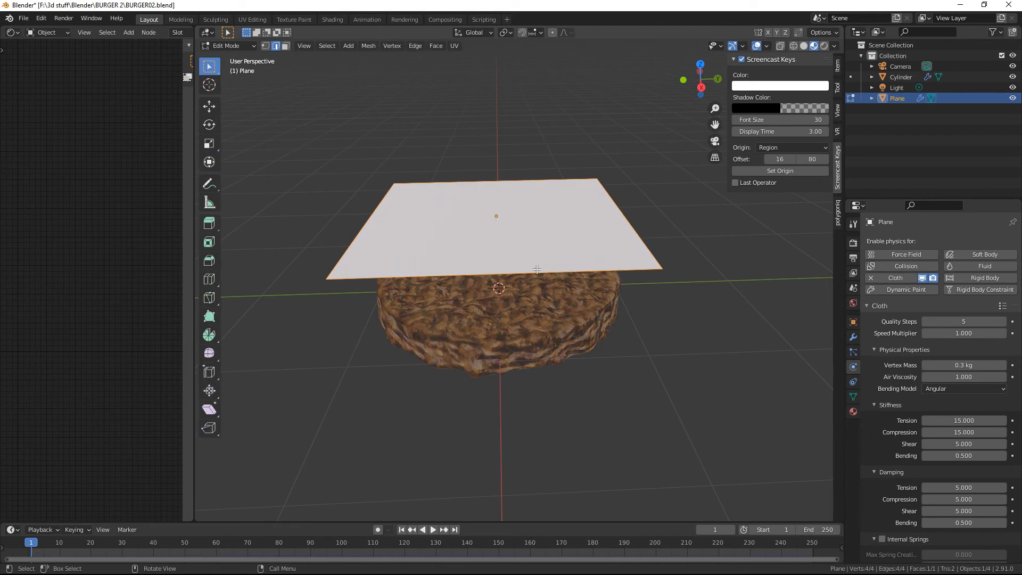
pyautogui.hotkey('ctrl', 'r')
pyautogui.scroll(12, 535, 269)
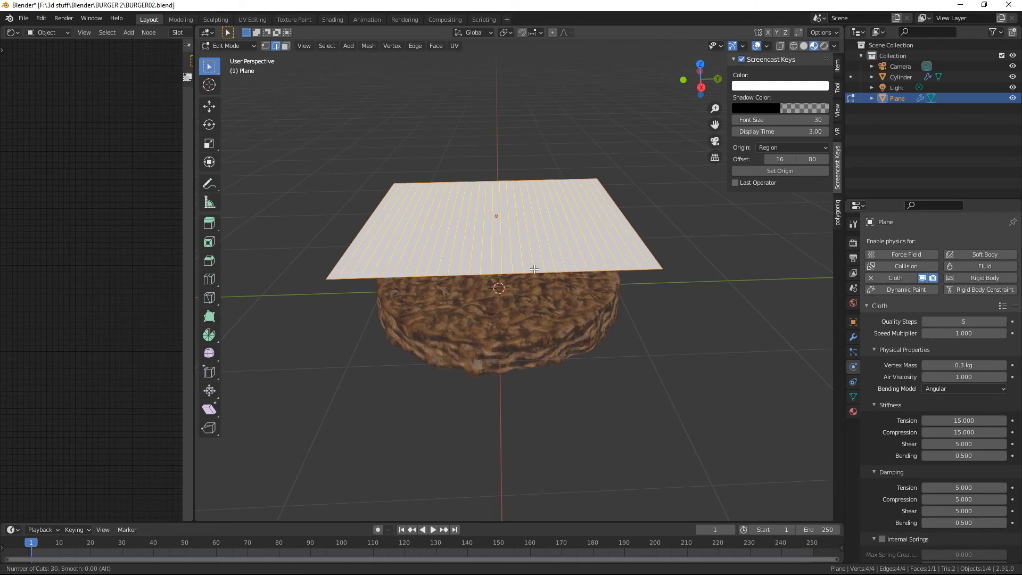
pyautogui.click(534, 269)
pyautogui.rightClick(534, 269)
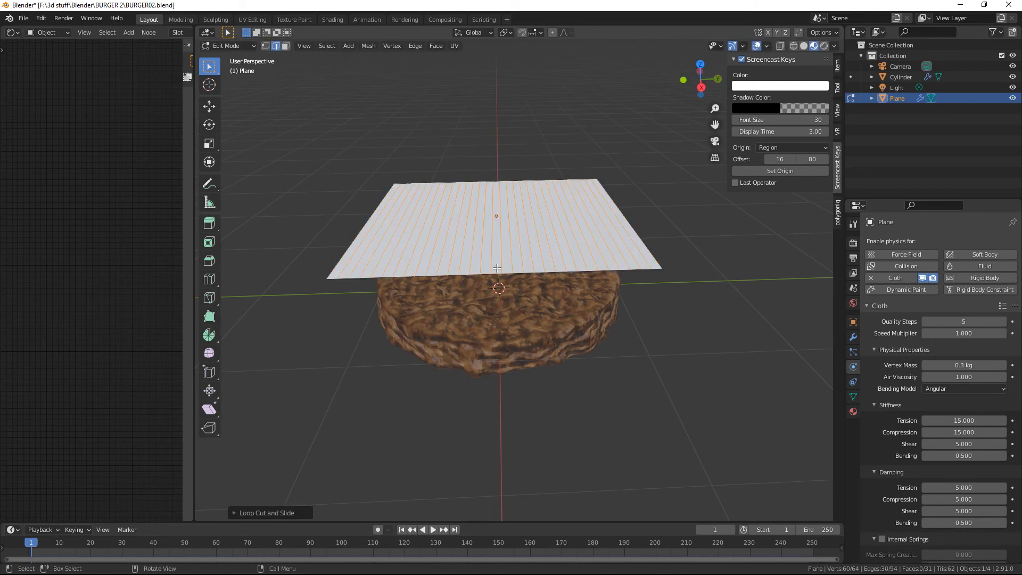
# - Add evenly spaced loop cuts across the plane in the perpendicular direction to form a dense grid, and return to Object Mode
pyautogui.hotkey('ctrl', 'r')
pyautogui.scroll(18, 473, 257)
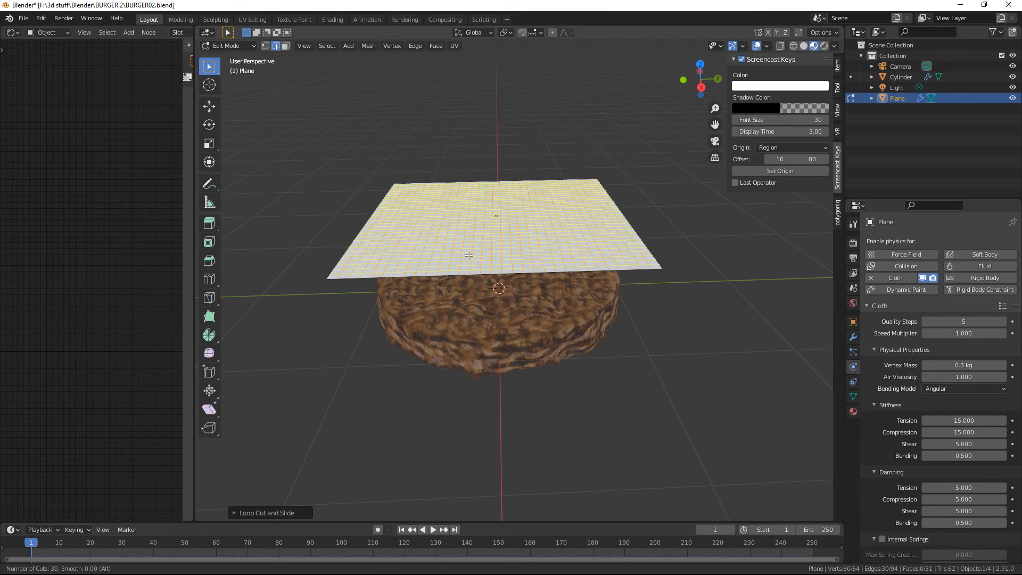
pyautogui.click(469, 256)
pyautogui.rightClick(466, 253)
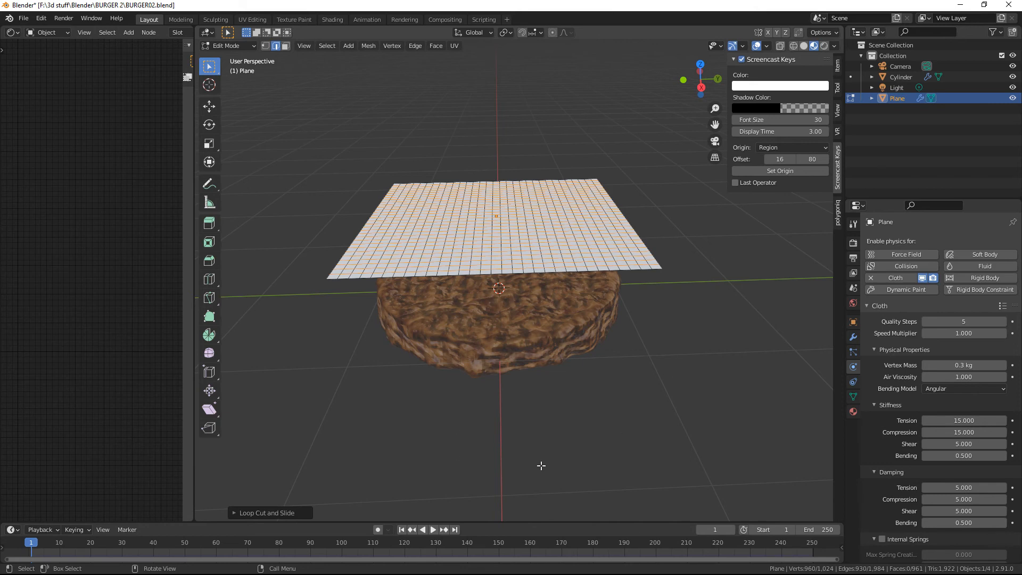
pyautogui.moveTo(541, 466); pyautogui.dragTo(554, 463, button='middle')
pyautogui.press('Tab')
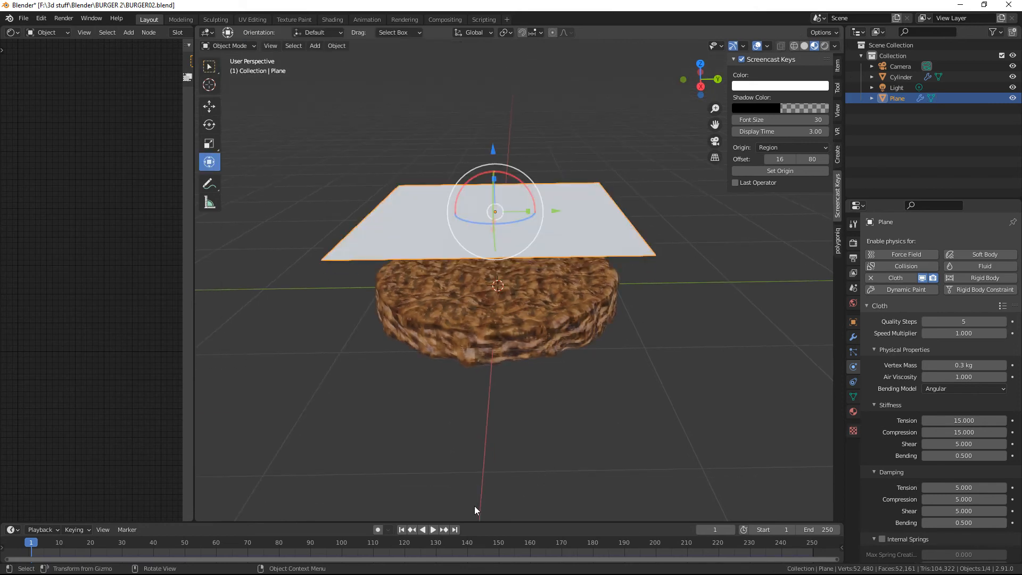
# - Run the cloth simulation to frame 24 so the plane drapes over the patty, and apply the Cloth modifier
pyautogui.click(433, 528)
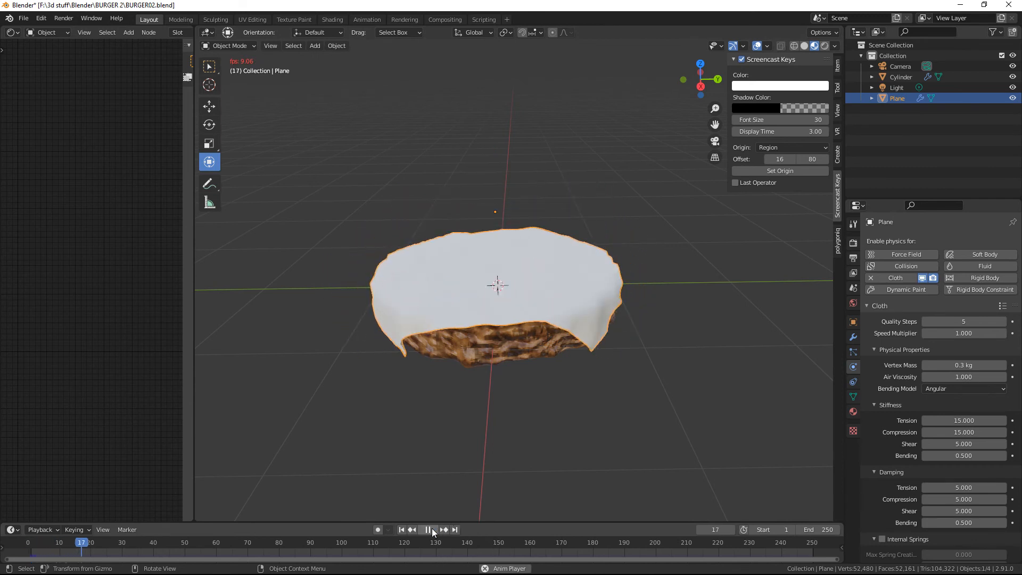
pyautogui.click(432, 528)
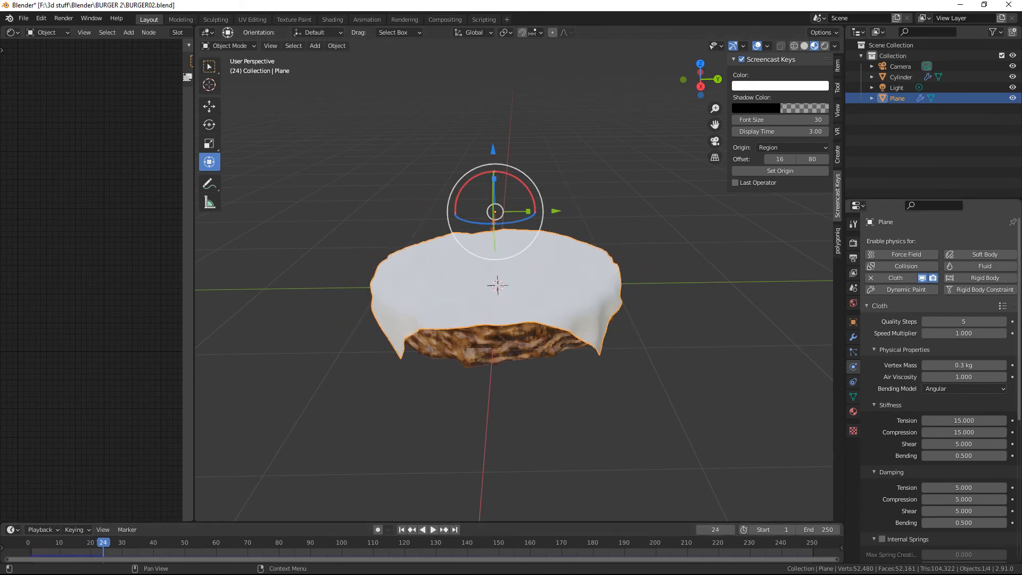
pyautogui.click(852, 336)
pyautogui.moveTo(629, 328); pyautogui.dragTo(655, 333, button='middle')
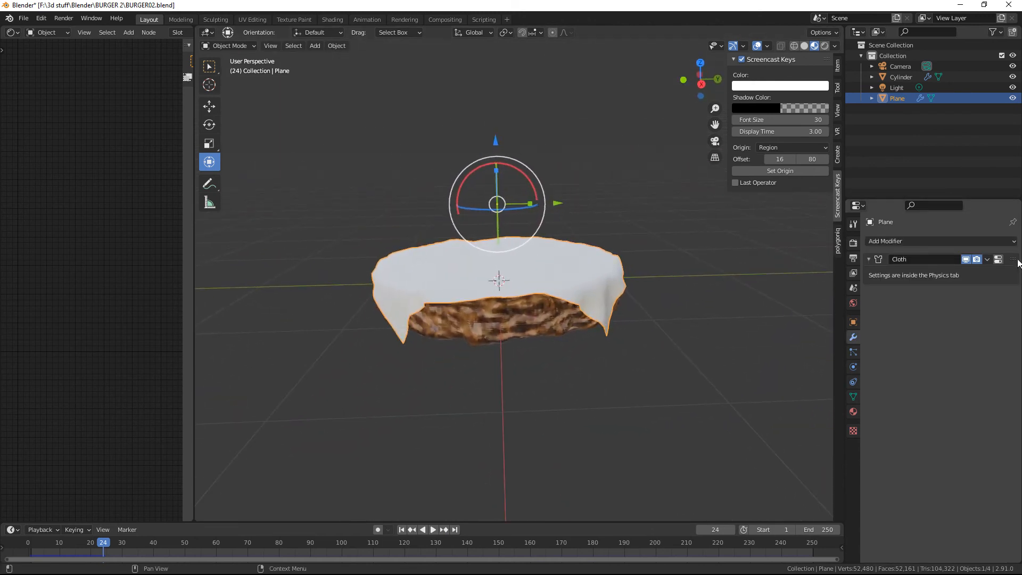
pyautogui.click(987, 258)
pyautogui.click(945, 275)
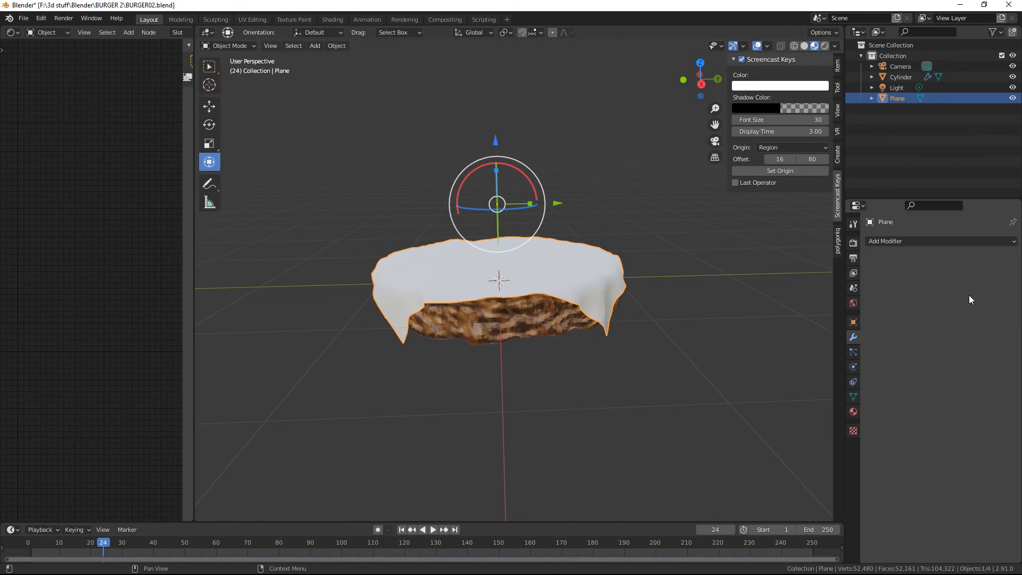
# - Add a Solidify modifier with a thickness of 0.02 m to the draped plane and apply it
pyautogui.click(894, 242)
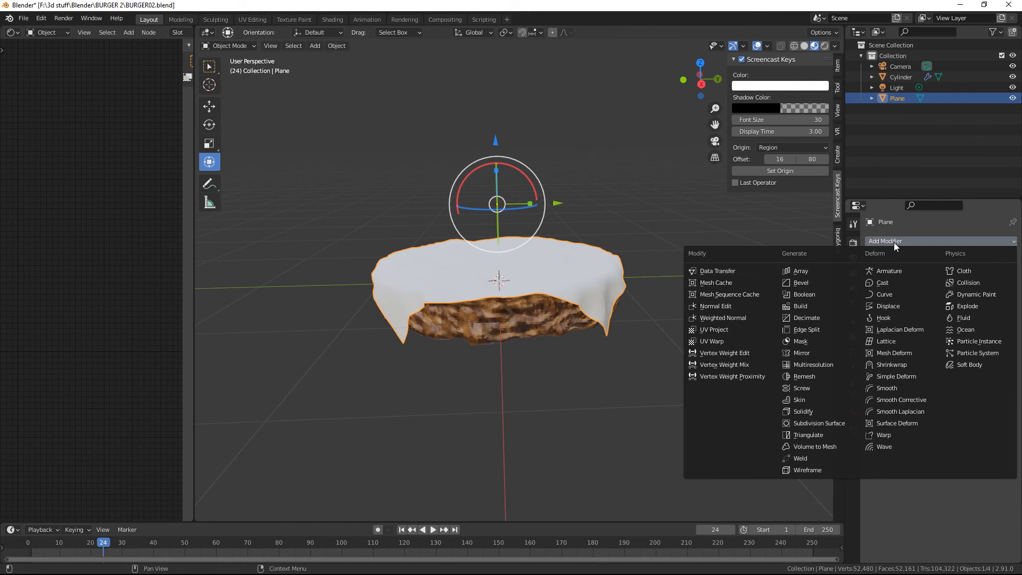
pyautogui.click(813, 411)
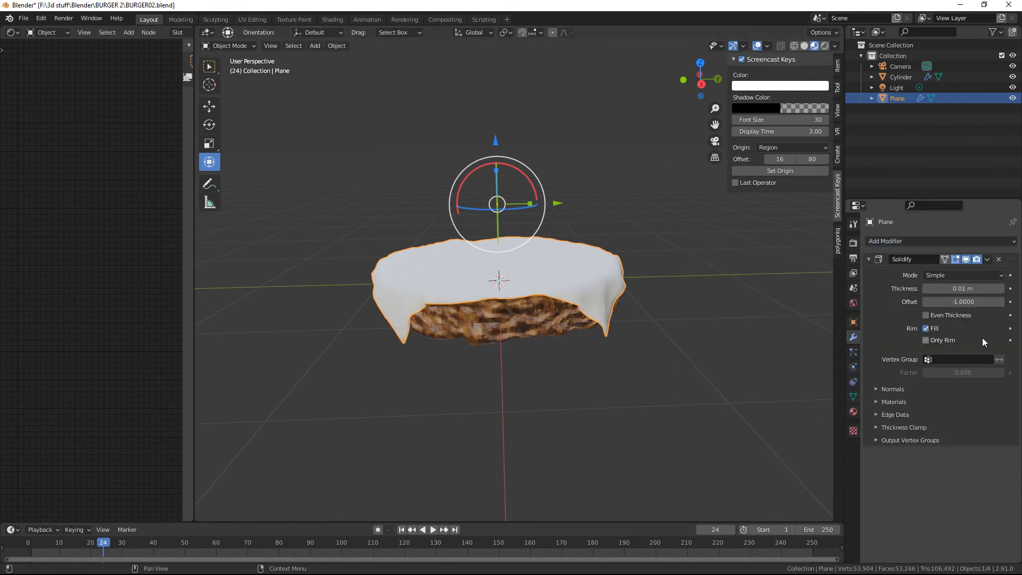
pyautogui.click(1001, 289)
pyautogui.scroll(2, 593, 360)
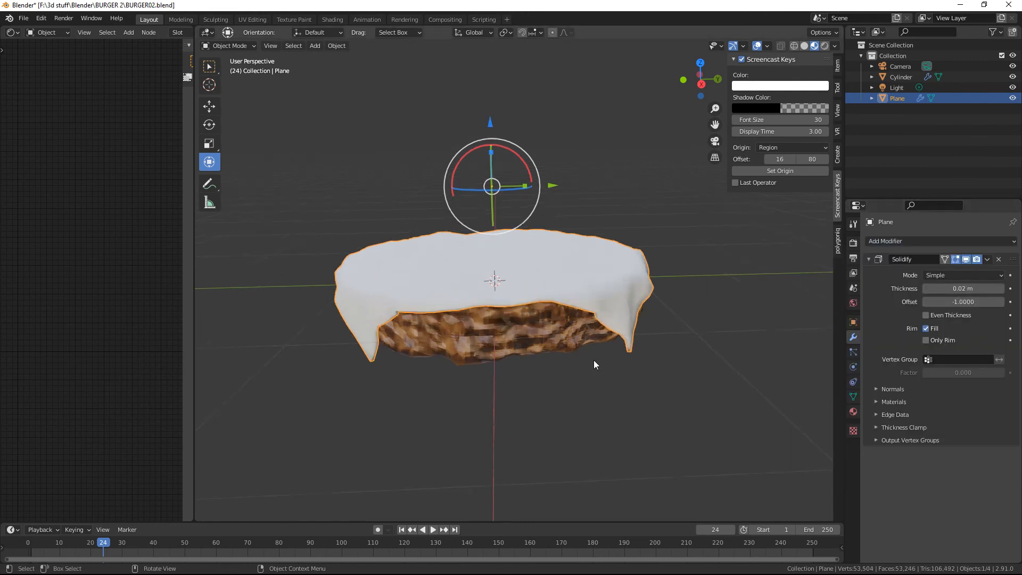
pyautogui.moveTo(593, 359); pyautogui.dragTo(598, 387, button='middle')
pyautogui.scroll(-2, 598, 360)
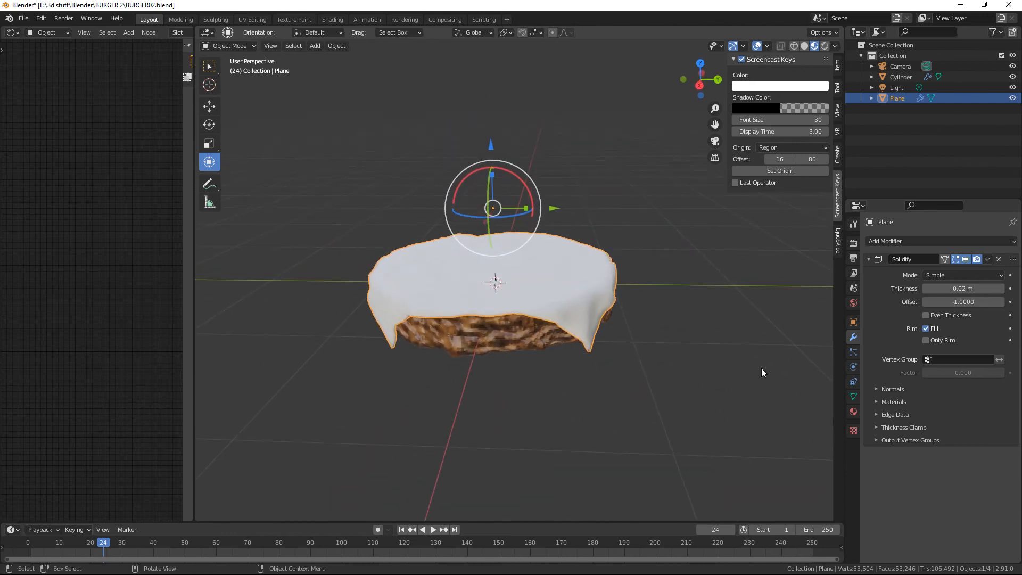
pyautogui.click(987, 260)
pyautogui.click(945, 276)
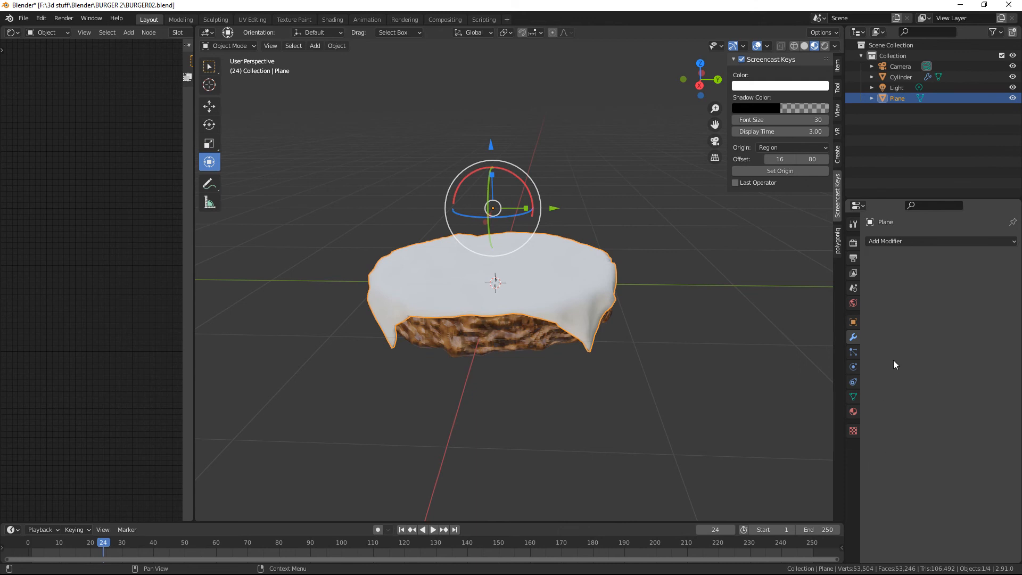
# - Create a new material for the draped plane with a yellow base color of H 0.137, S 0.633, V 0.906
pyautogui.click(853, 412)
pyautogui.click(915, 276)
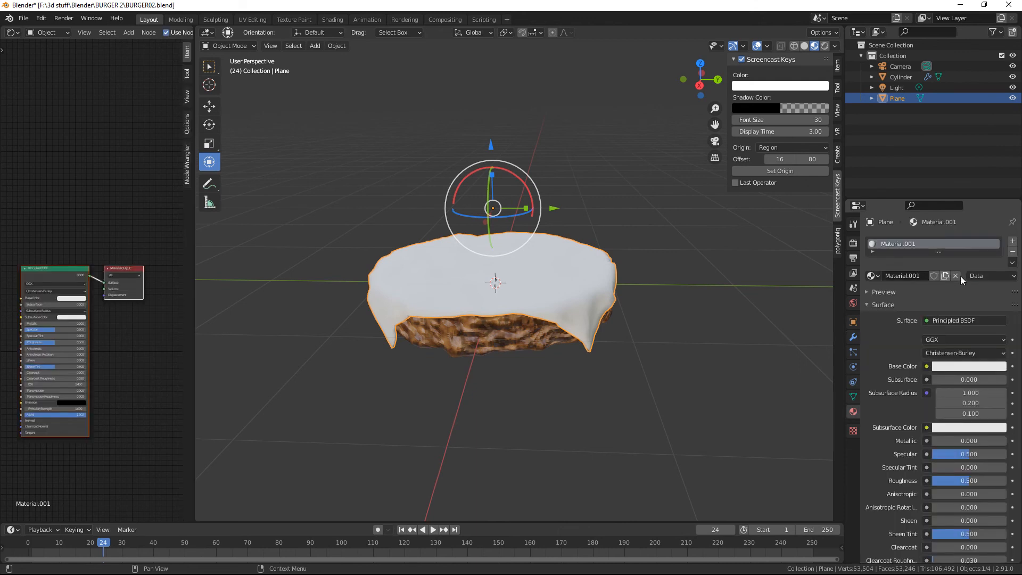
pyautogui.click(963, 366)
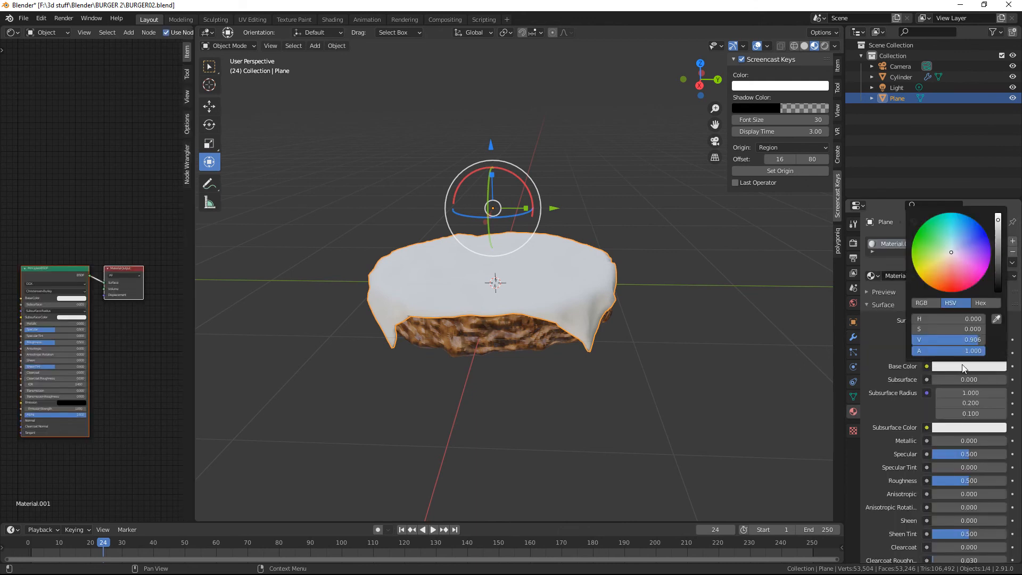
pyautogui.click(935, 263)
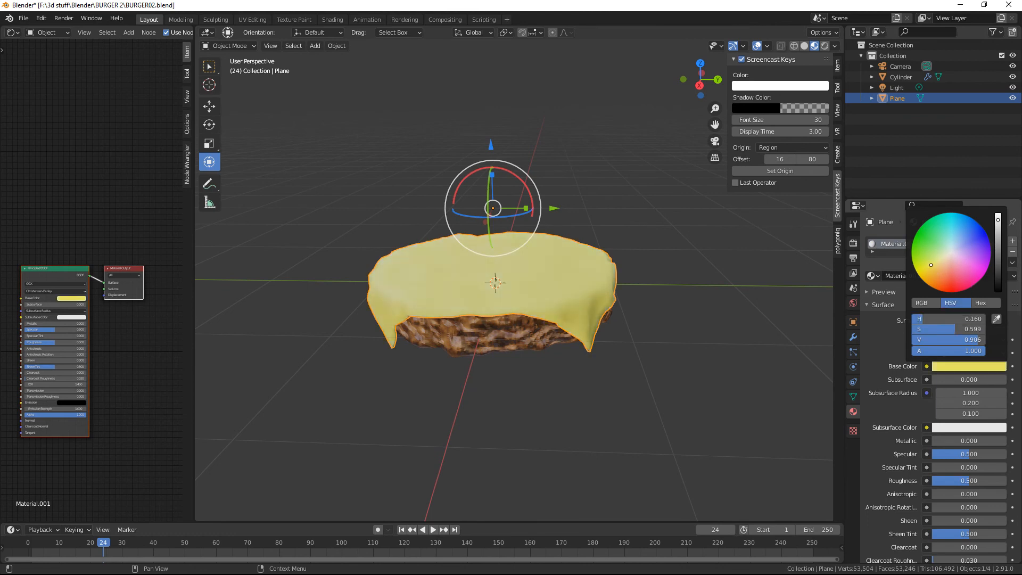
pyautogui.click(932, 269)
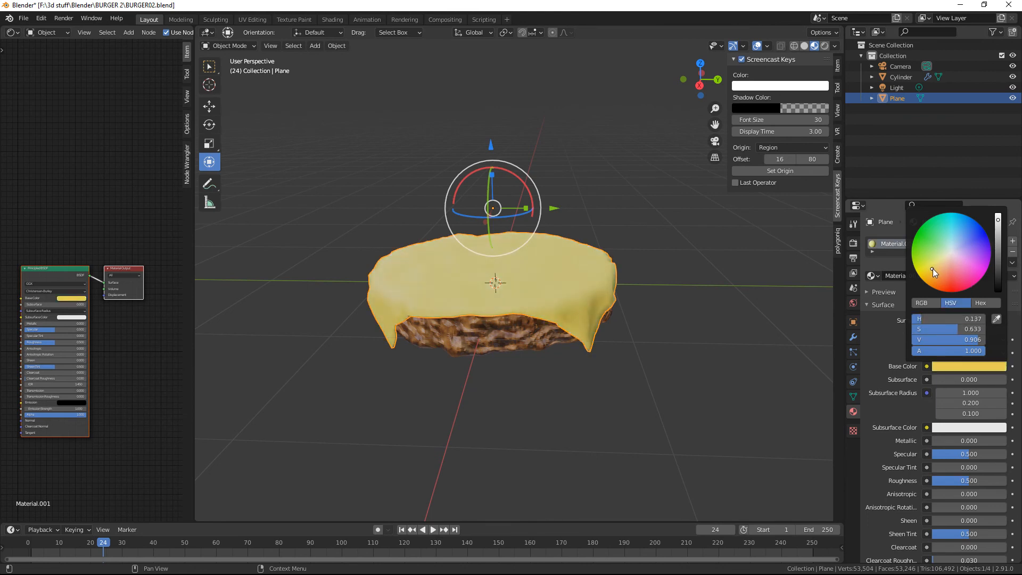
pyautogui.moveTo(733, 340); pyautogui.dragTo(779, 322, button='middle')
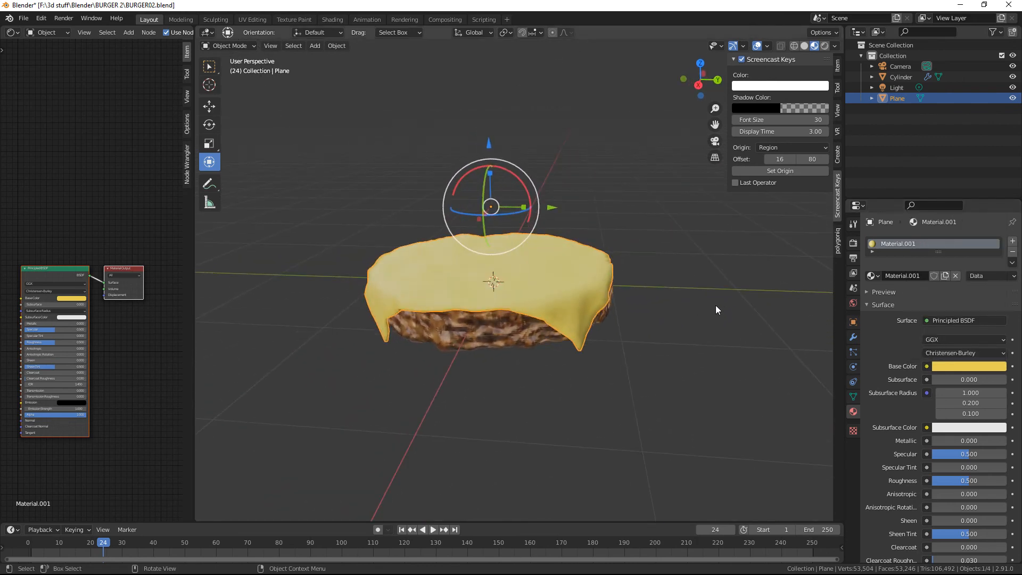
# - Shade the draped slice smooth and set its material's roughness to 0.365 and specular to 0.535
pyautogui.rightClick(584, 297)
pyautogui.click(578, 297)
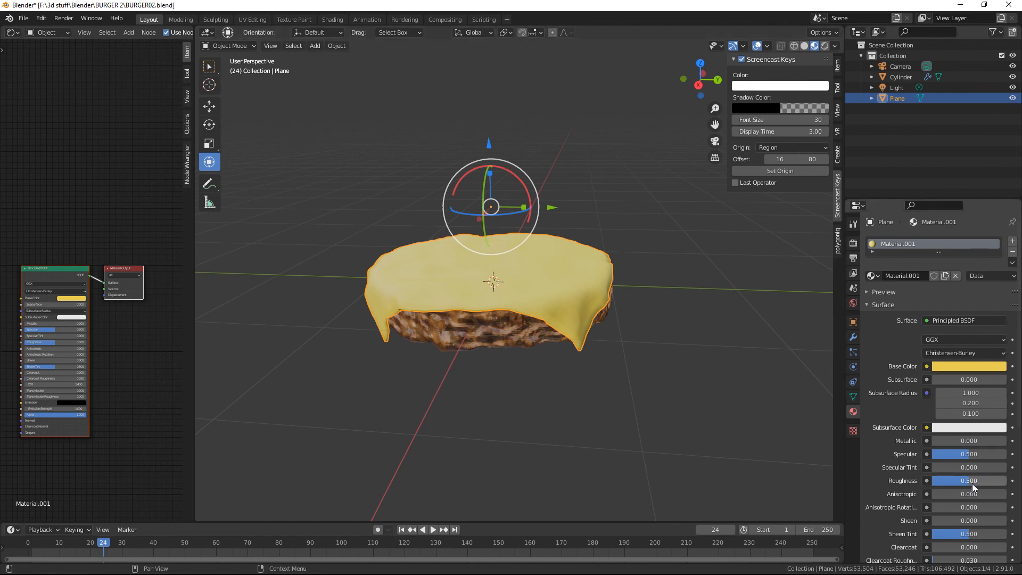
pyautogui.moveTo(969, 482); pyautogui.dragTo(958, 482)
pyautogui.moveTo(516, 371); pyautogui.dragTo(549, 383, button='middle')
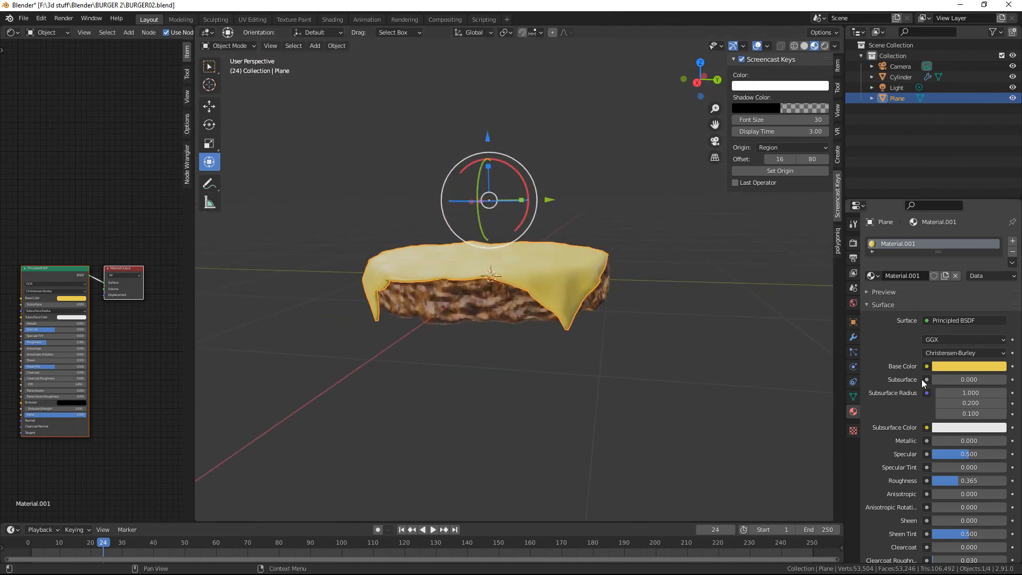
pyautogui.moveTo(956, 453); pyautogui.dragTo(971, 453)
pyautogui.moveTo(708, 426); pyautogui.dragTo(652, 386, button='middle')
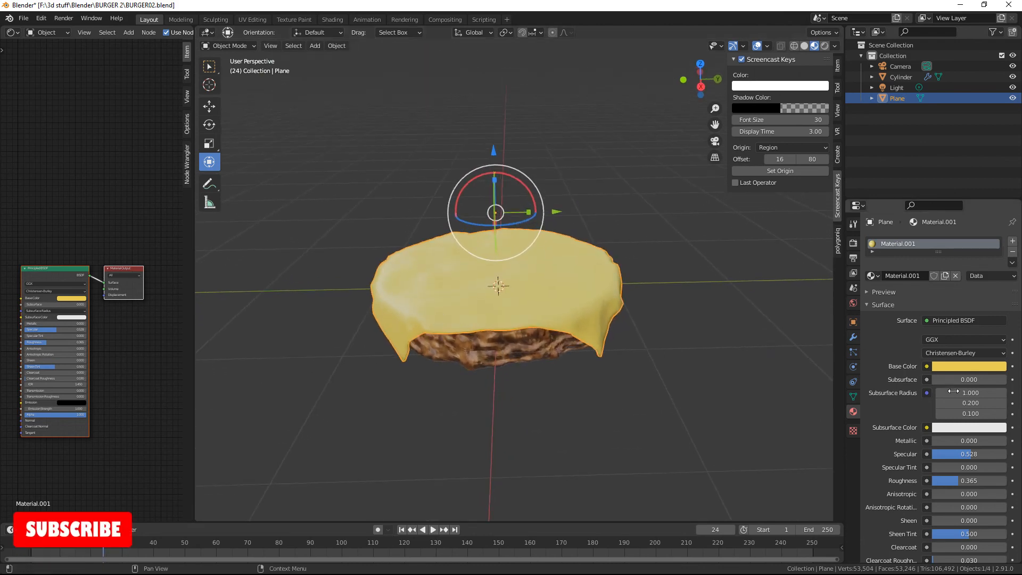
pyautogui.moveTo(970, 453)
pyautogui.mouseDown()
pyautogui.moveTo(989, 453)
pyautogui.moveTo(958, 453)
pyautogui.moveTo(1007, 454)
pyautogui.moveTo(972, 453)
pyautogui.mouseUp()
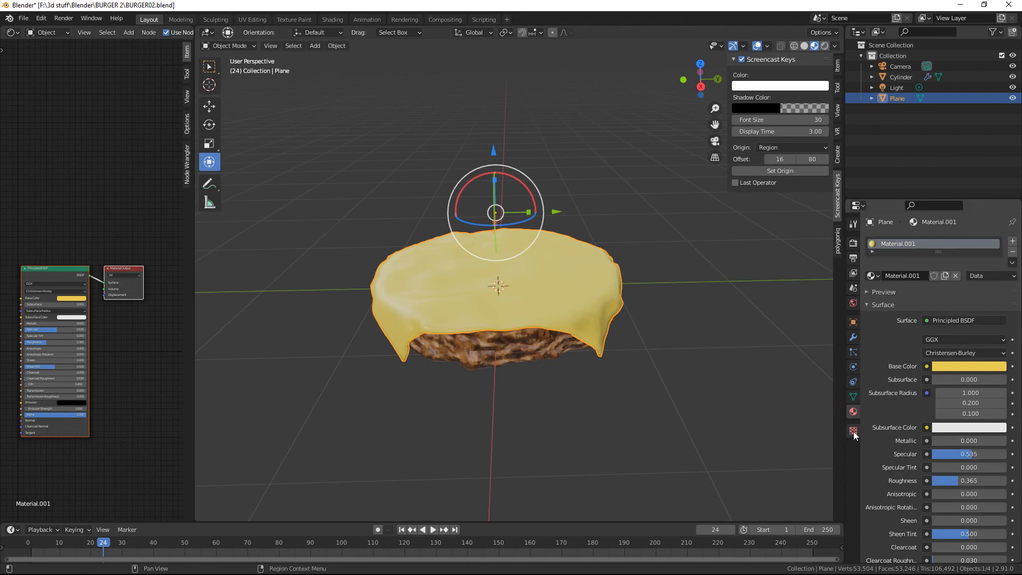
pyautogui.moveTo(648, 438); pyautogui.dragTo(634, 458, button='middle')
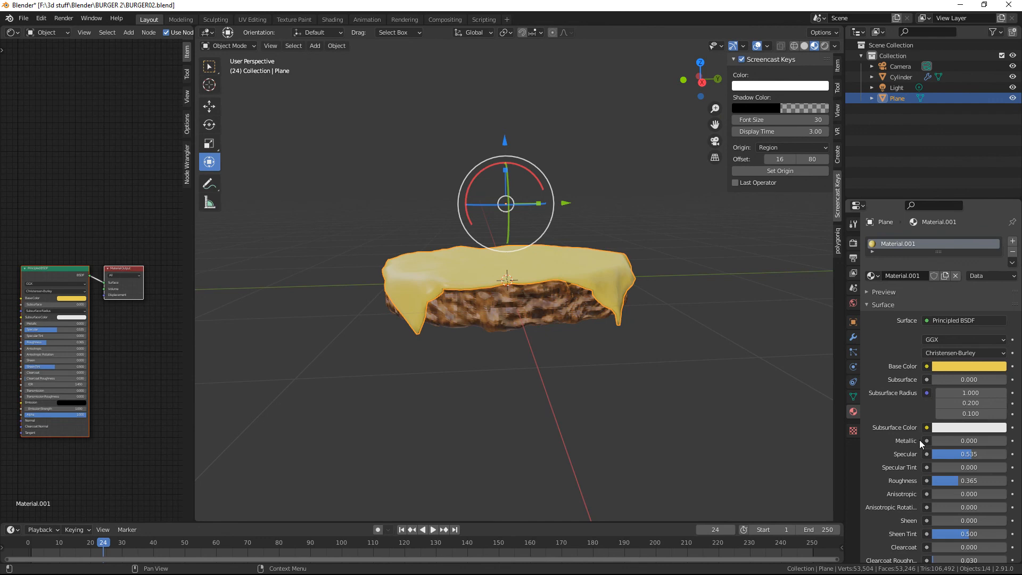
pyautogui.moveTo(519, 402); pyautogui.dragTo(476, 396, button='middle')
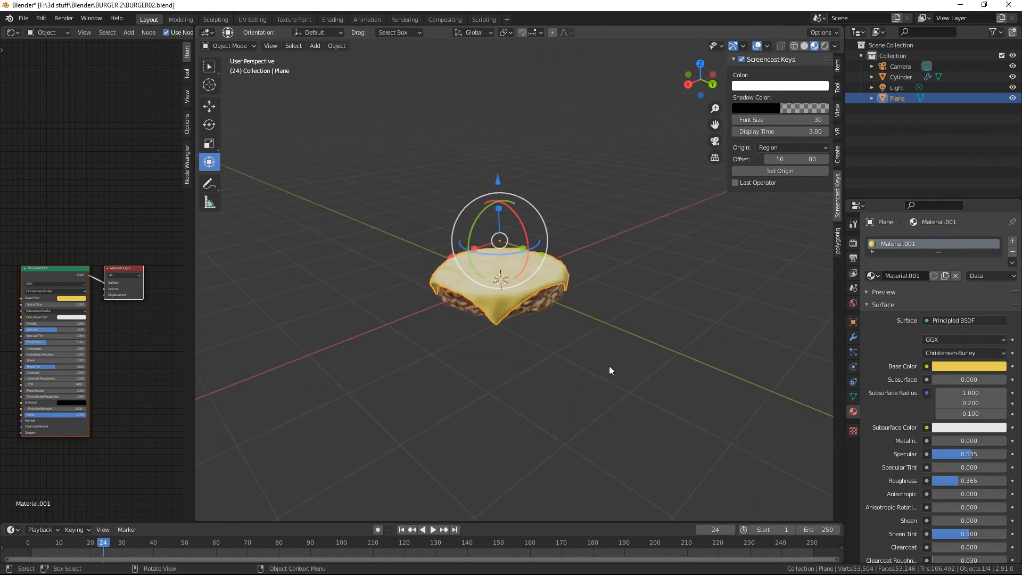
pyautogui.moveTo(609, 365); pyautogui.dragTo(576, 365, button='middle')
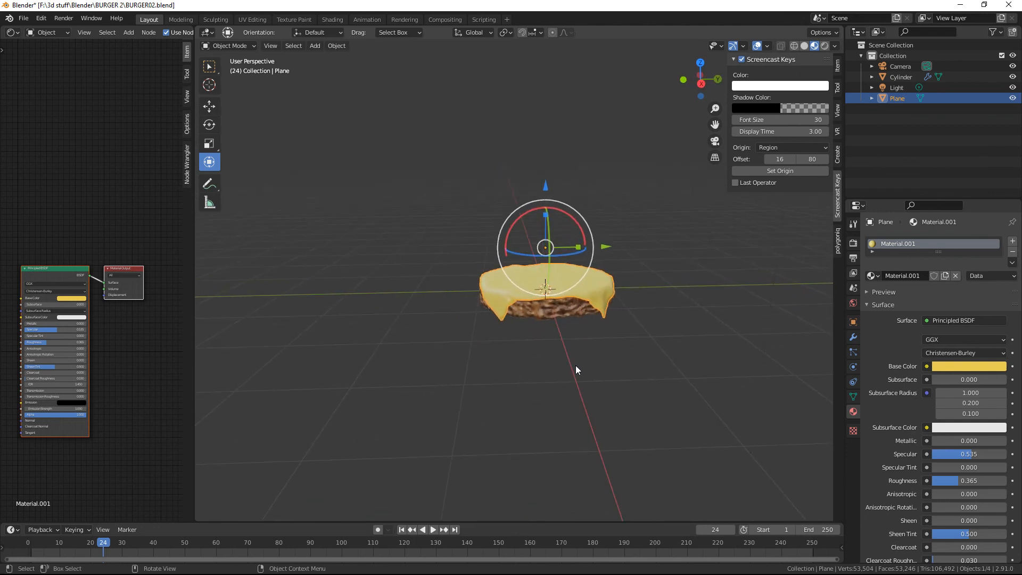